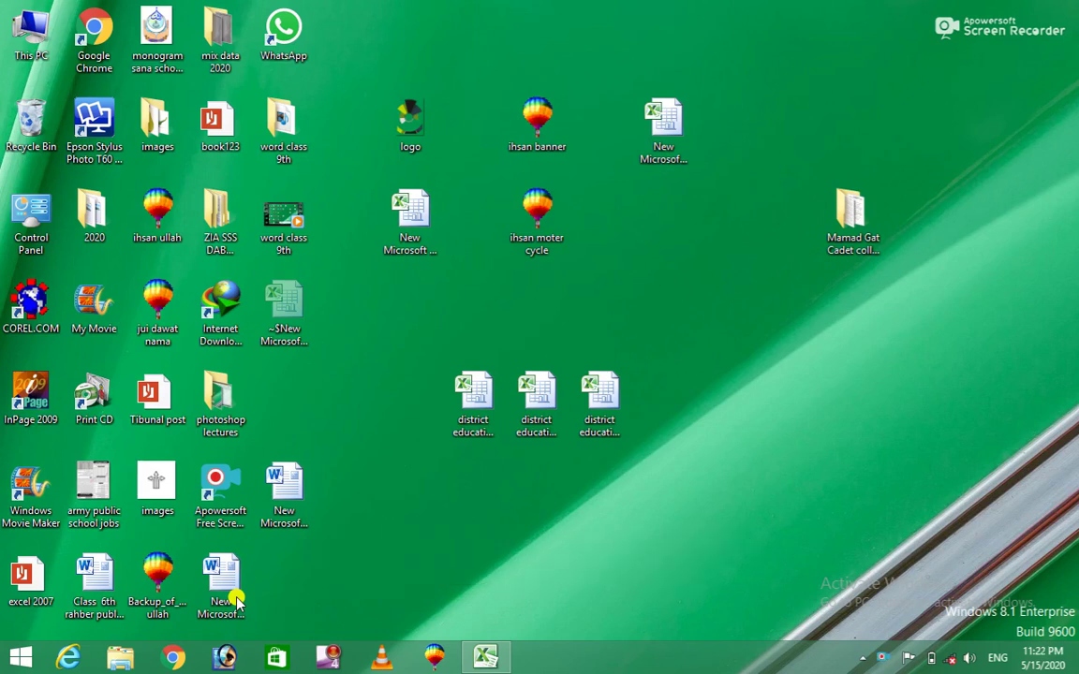
Restore the minimized Excel workbook from the taskbar so it fills the screen
click(485, 655)
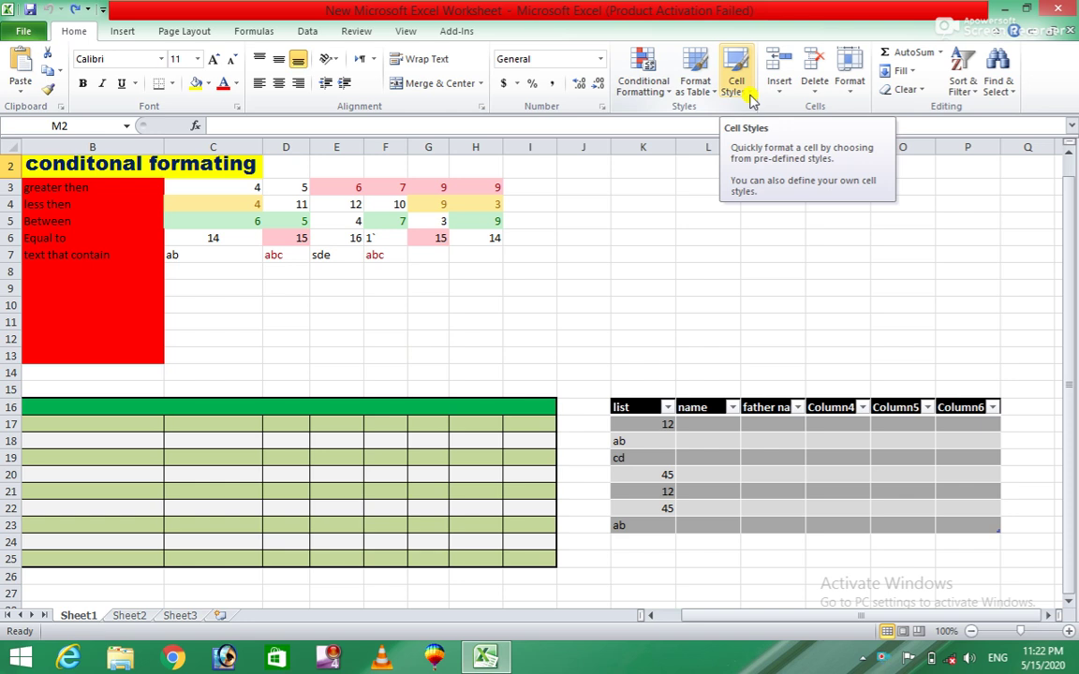
Select K8, zoom the sheet to 130% and scroll back up to row 1
click(640, 268)
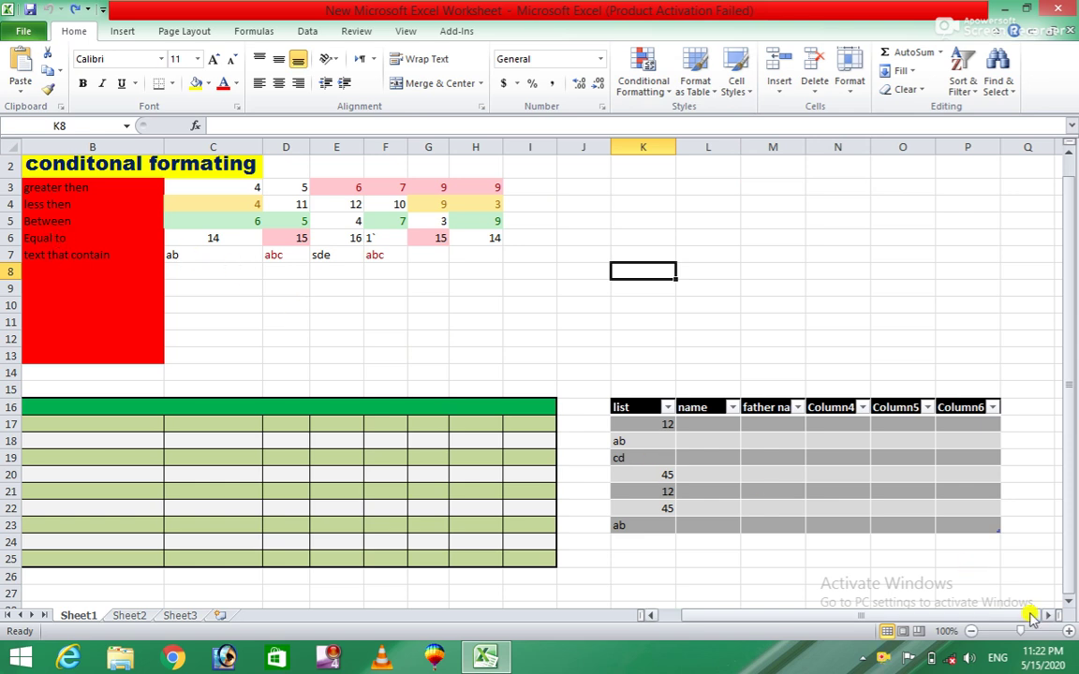
drag(1021, 635, 1026, 632)
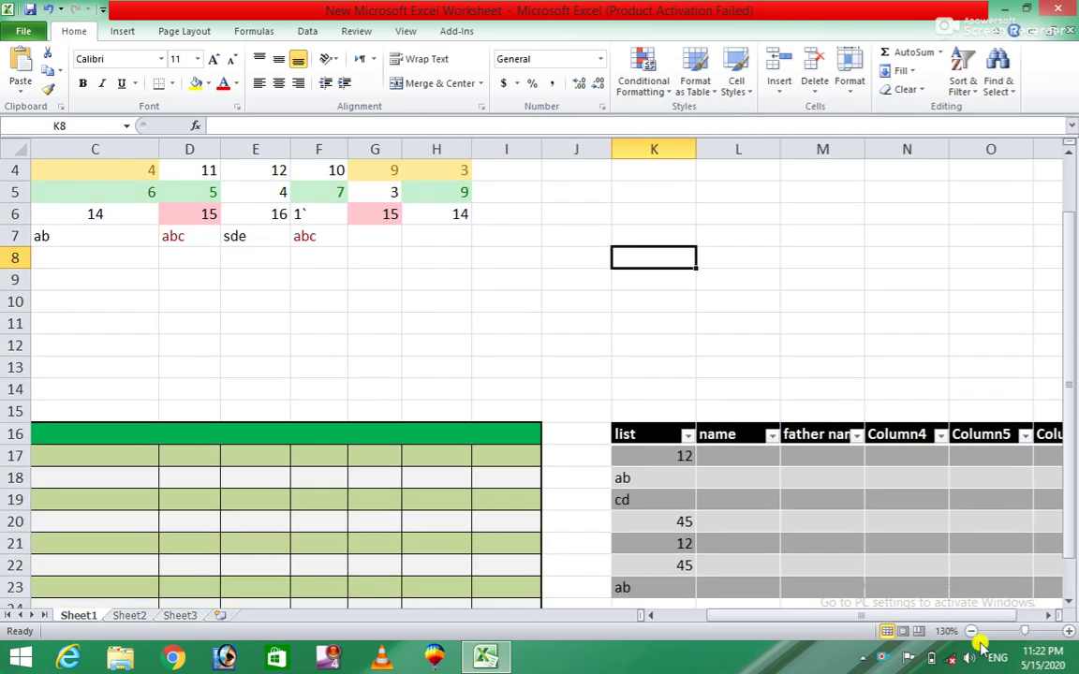
drag(907, 614, 722, 616)
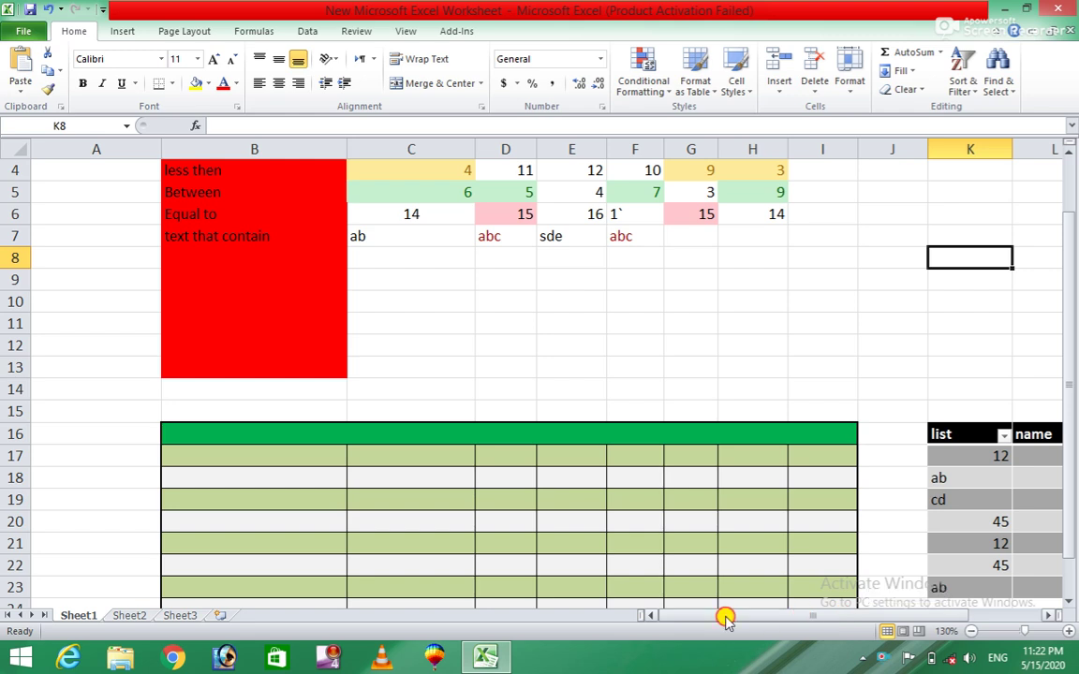
drag(1068, 363, 1070, 348)
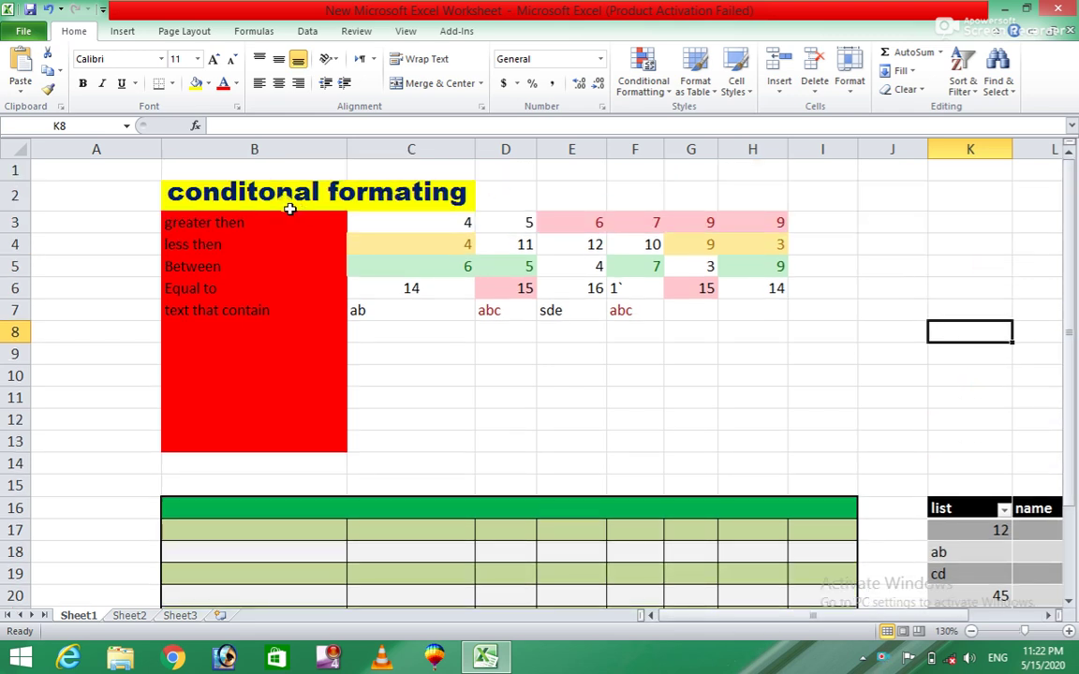
Give the 'greater then' label in B3 the purple 60% - Accent4 cell style
click(178, 226)
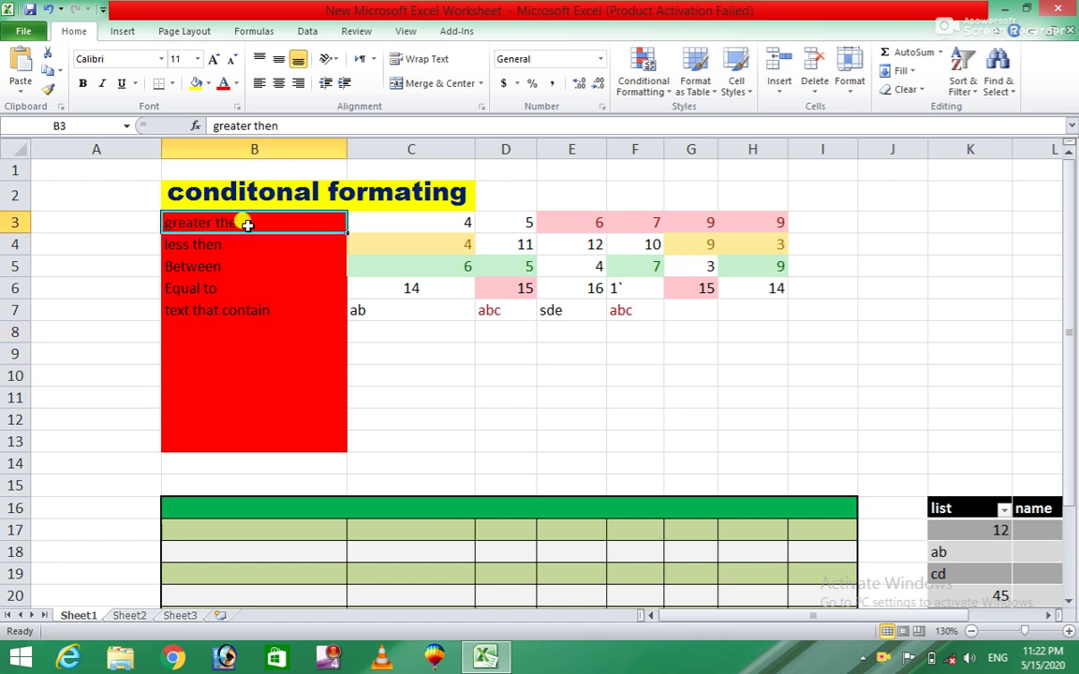
click(751, 95)
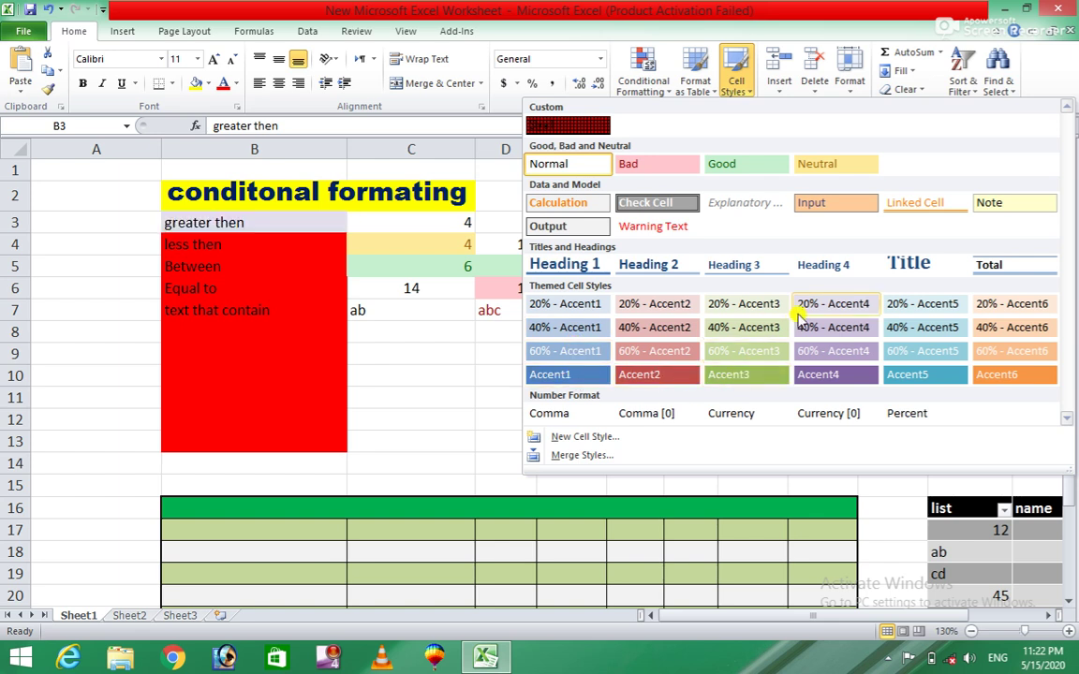
click(837, 351)
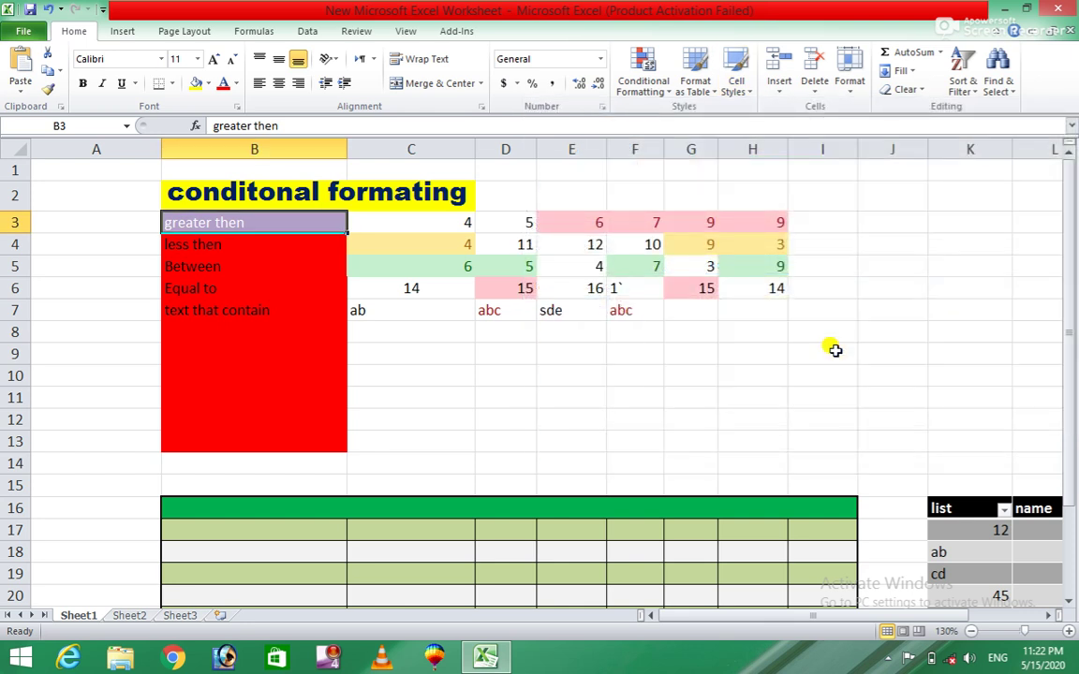
click(208, 247)
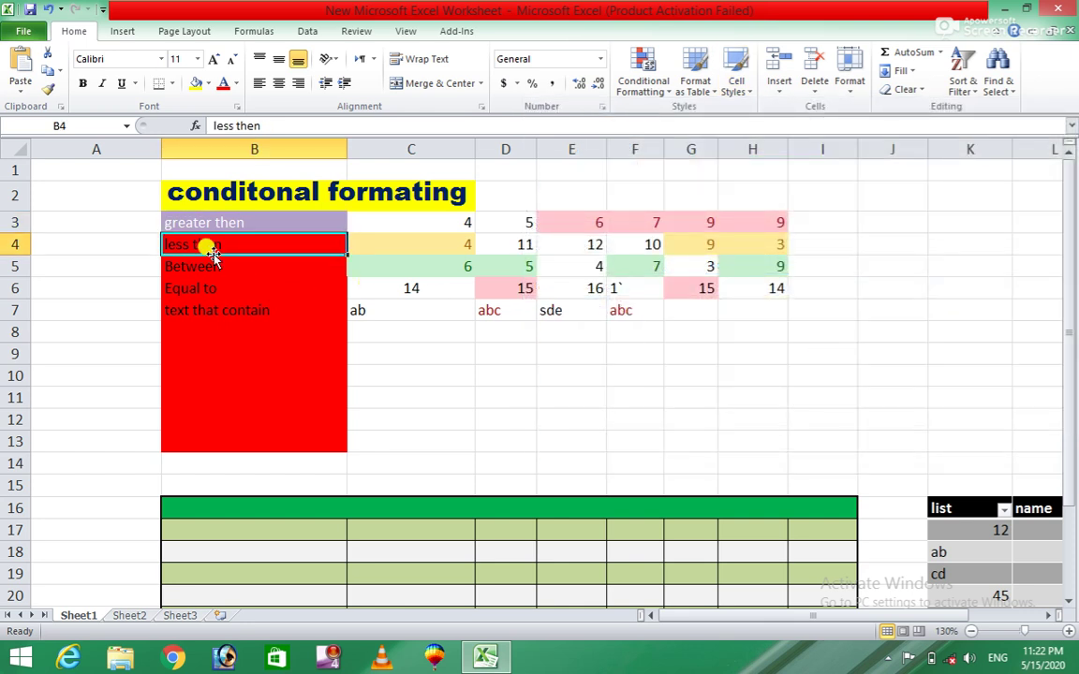
Apply the Calculation style to B4 and the blue Accent1 style to B5
click(737, 84)
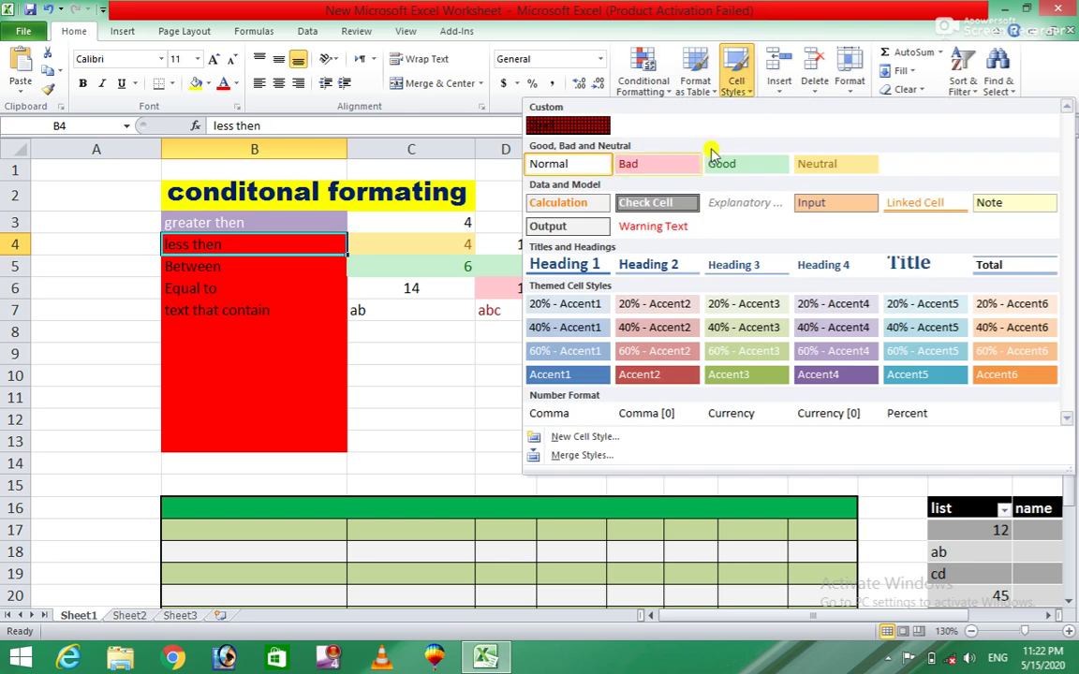
click(549, 207)
click(212, 267)
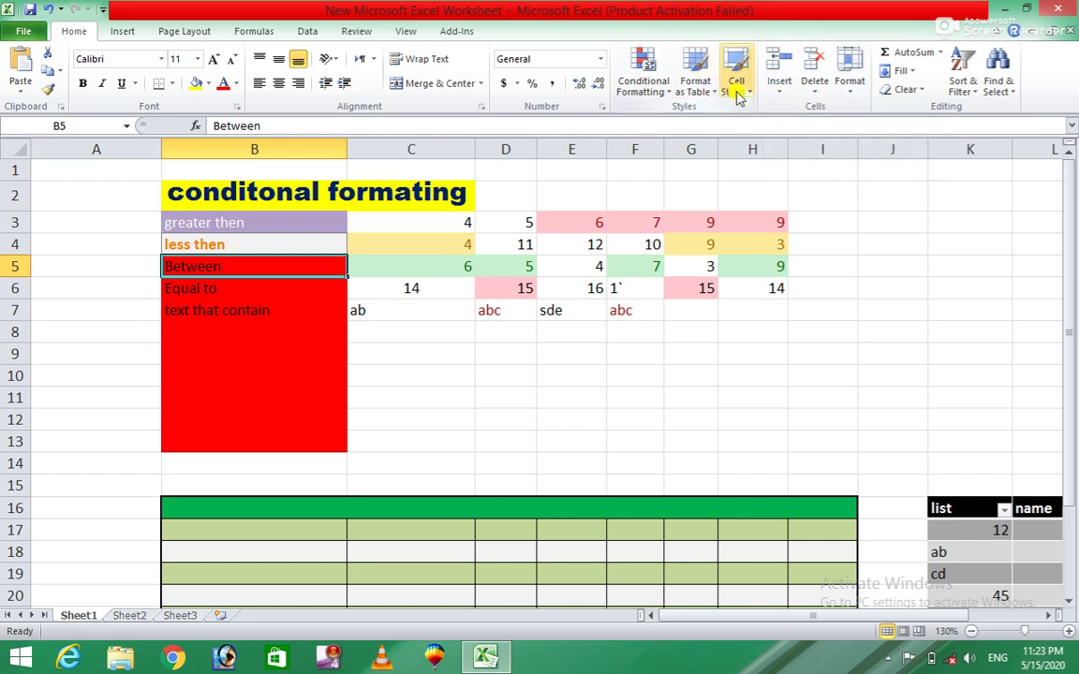
click(738, 89)
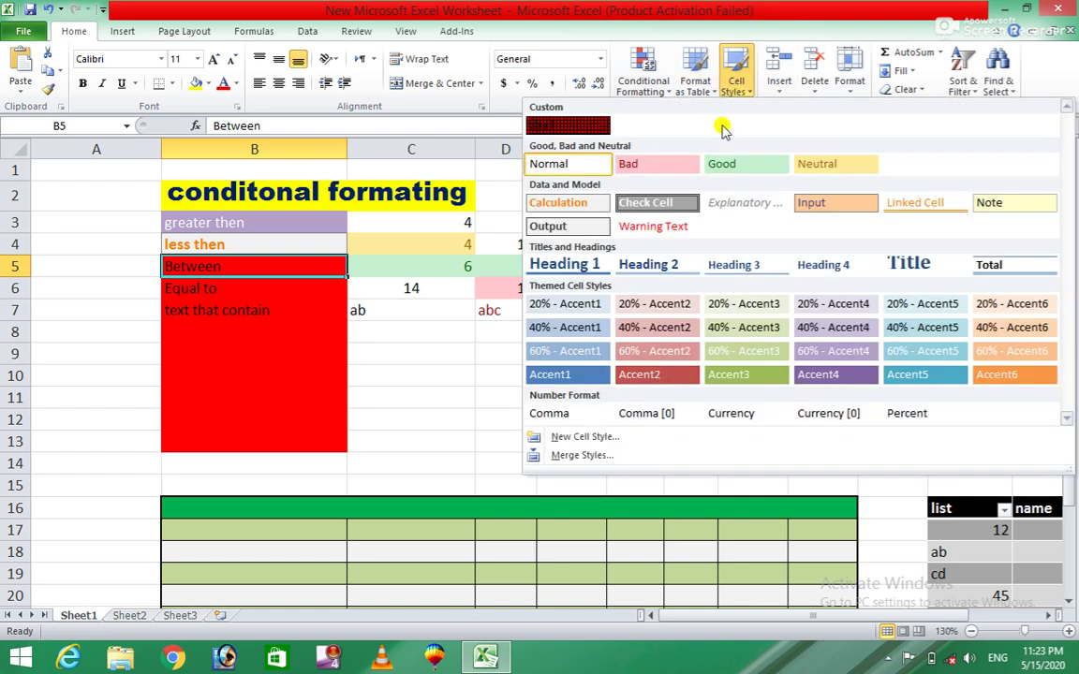
click(556, 376)
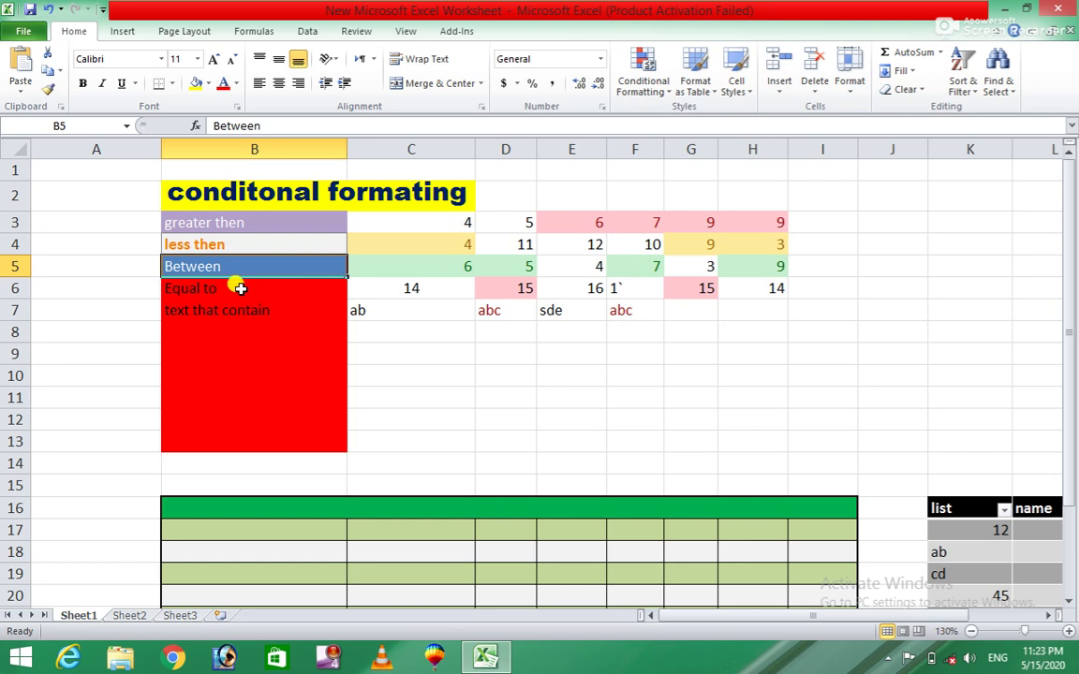
Style B6 with orange 60% - Accent6 and B7 with Accent1, then select D11
click(241, 289)
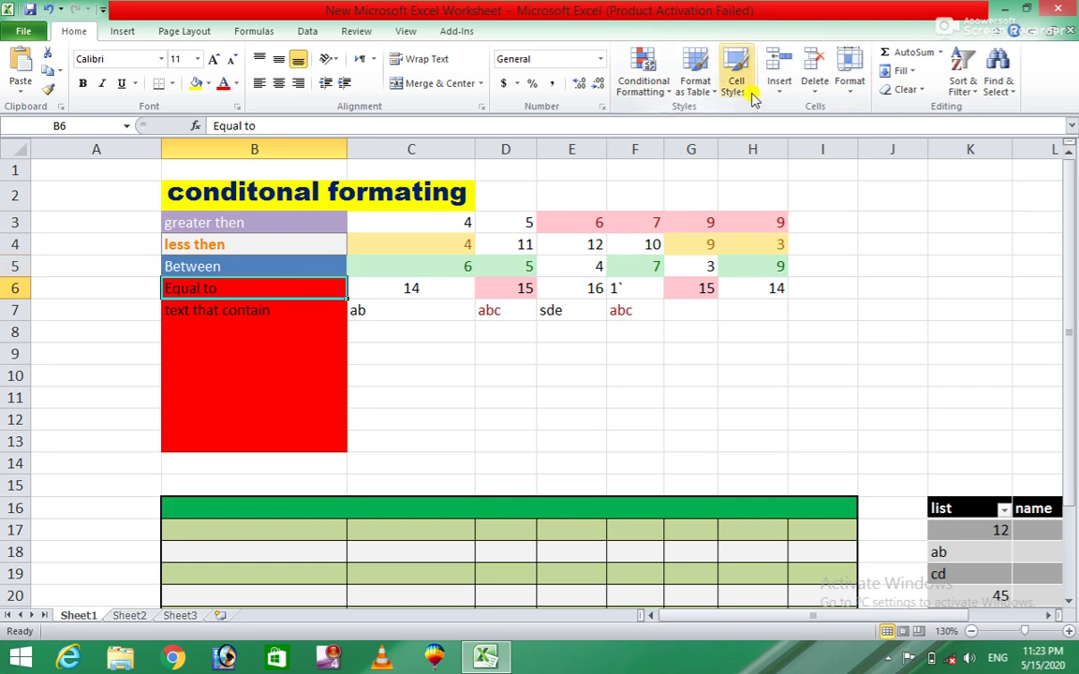
click(736, 86)
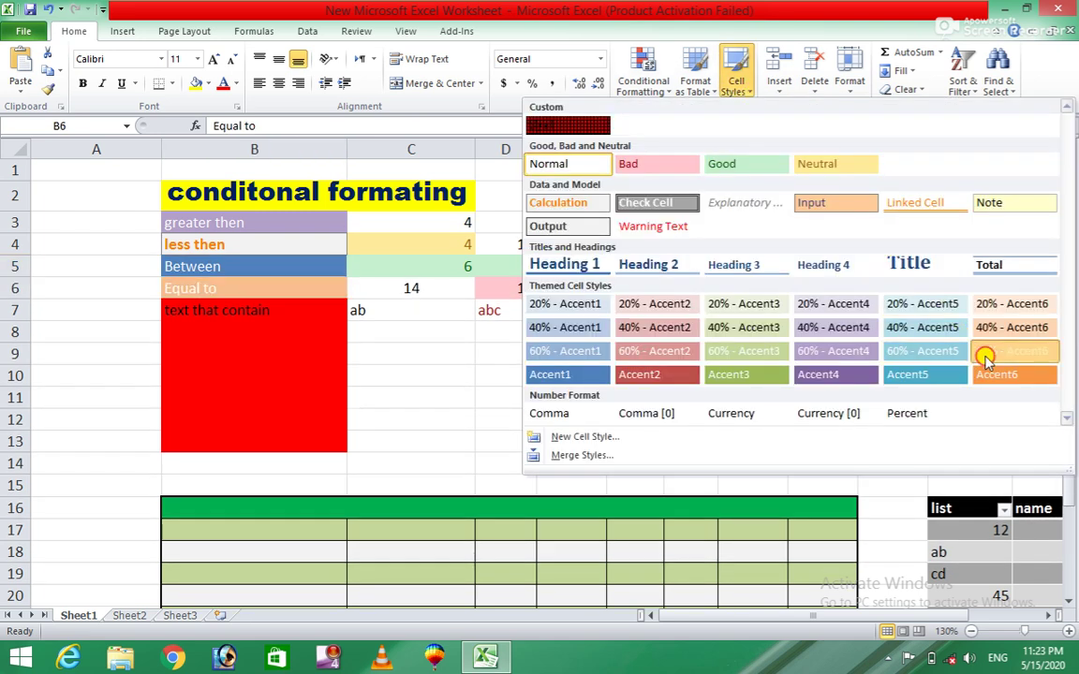
click(986, 360)
click(249, 306)
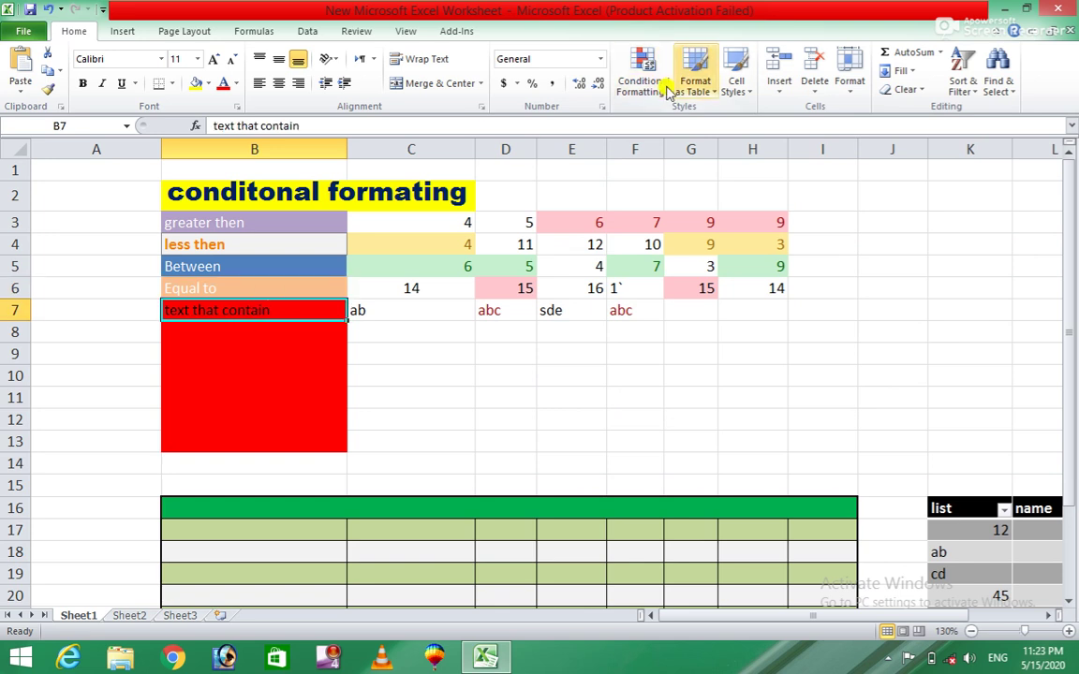
click(736, 89)
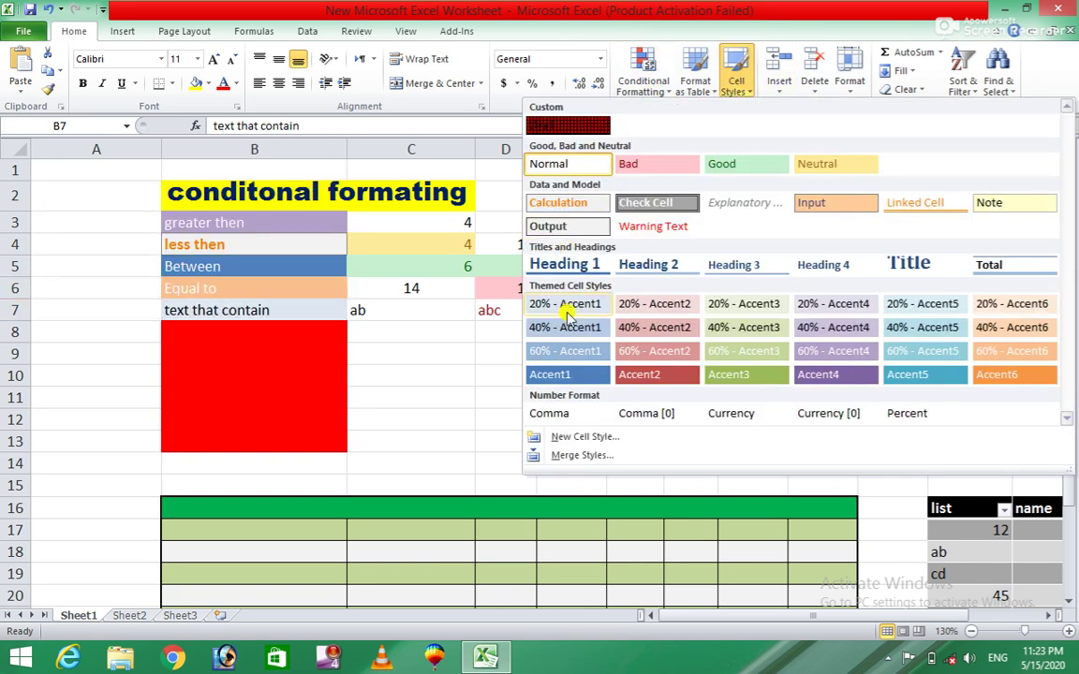
click(553, 371)
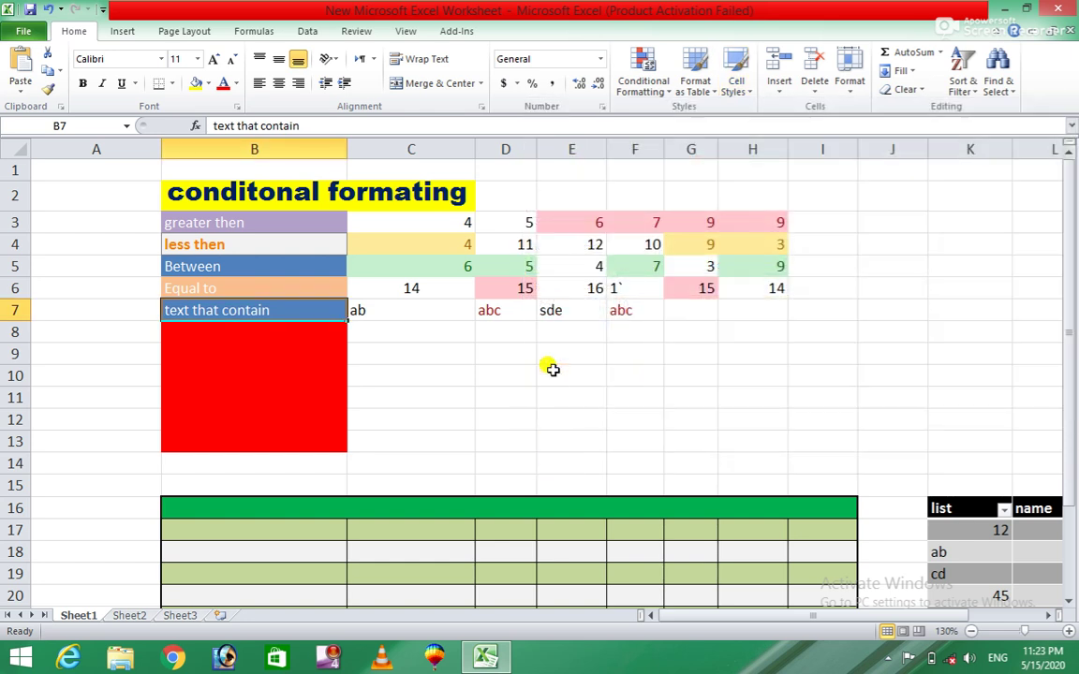
click(493, 394)
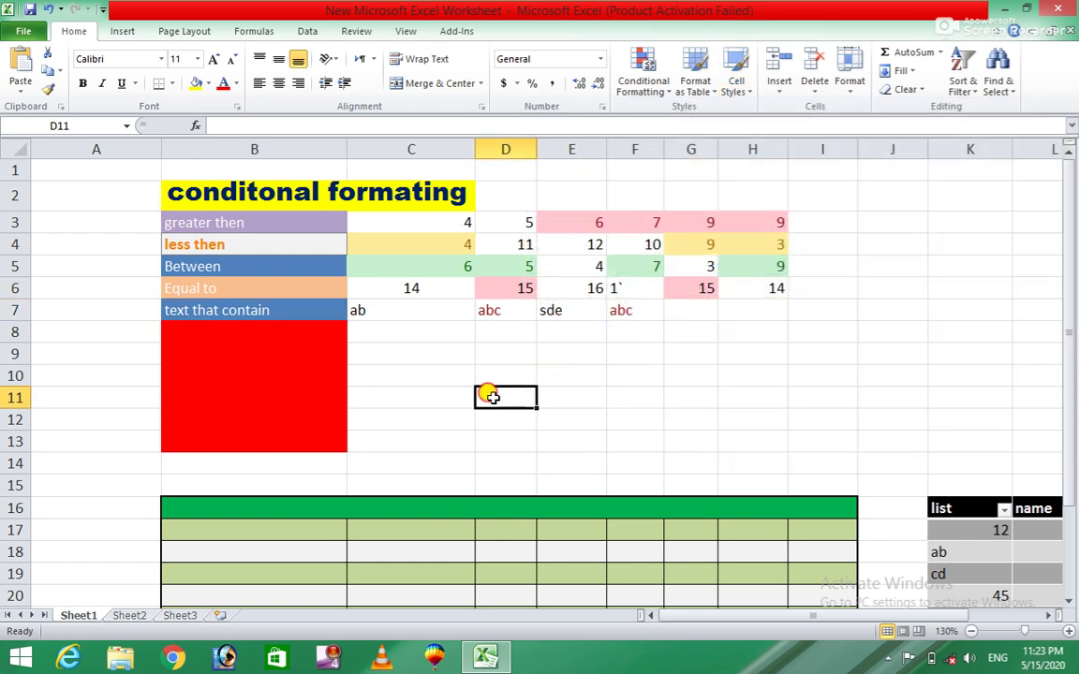
click(736, 84)
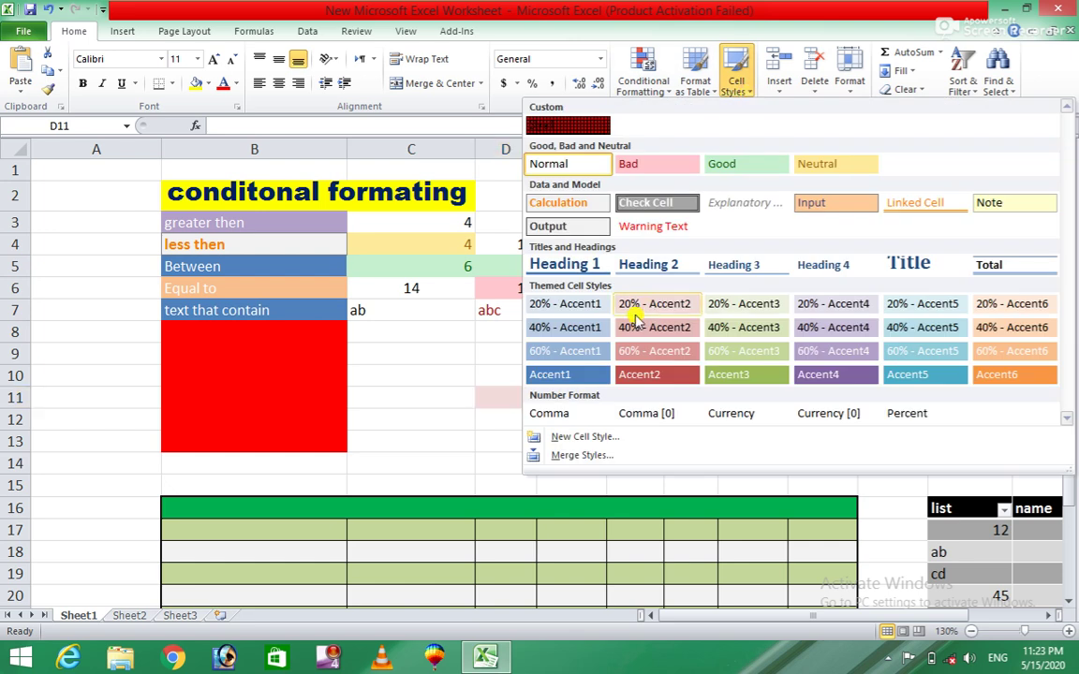
Start a new cell style, Style 2, with a green fill and thick outline border
click(637, 442)
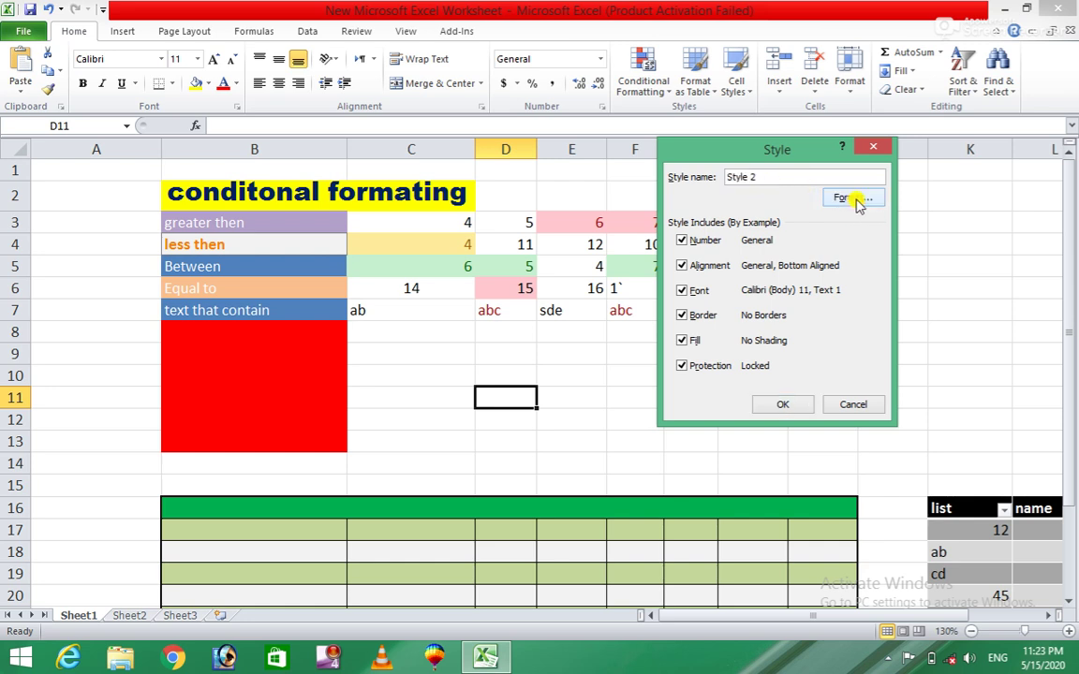
click(854, 199)
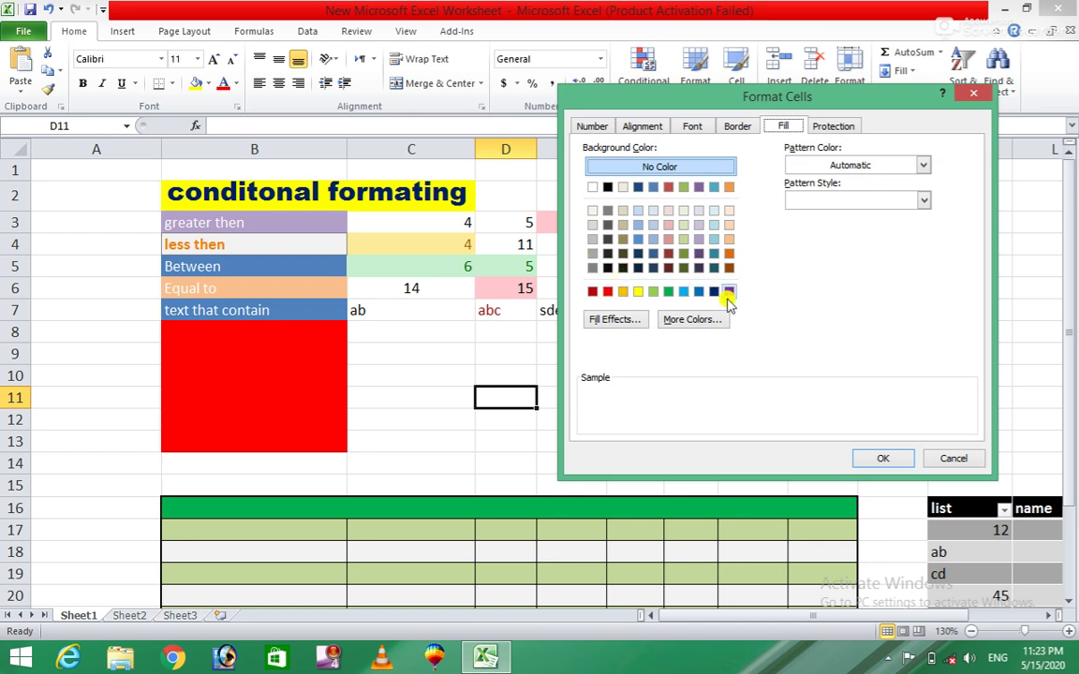
click(592, 292)
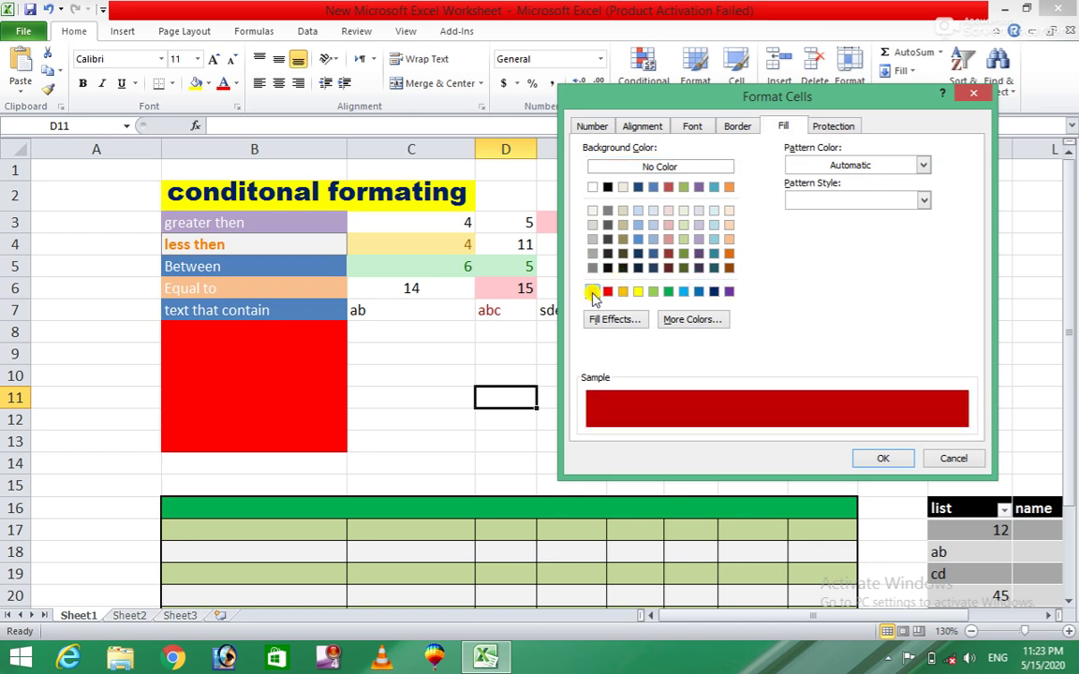
click(667, 293)
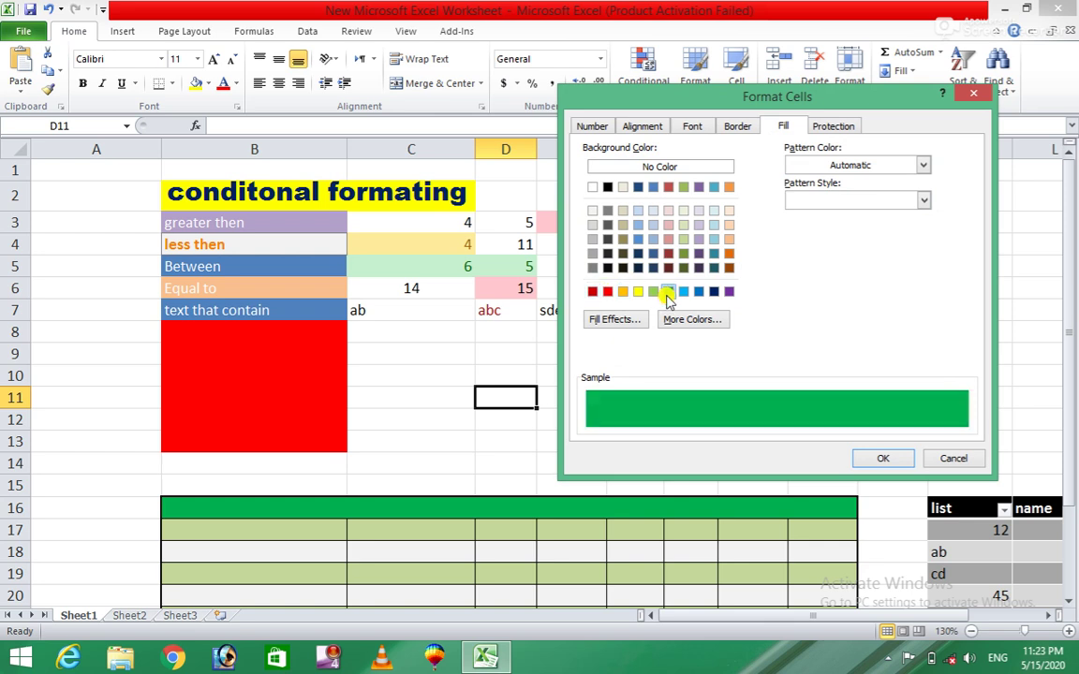
click(737, 127)
click(793, 178)
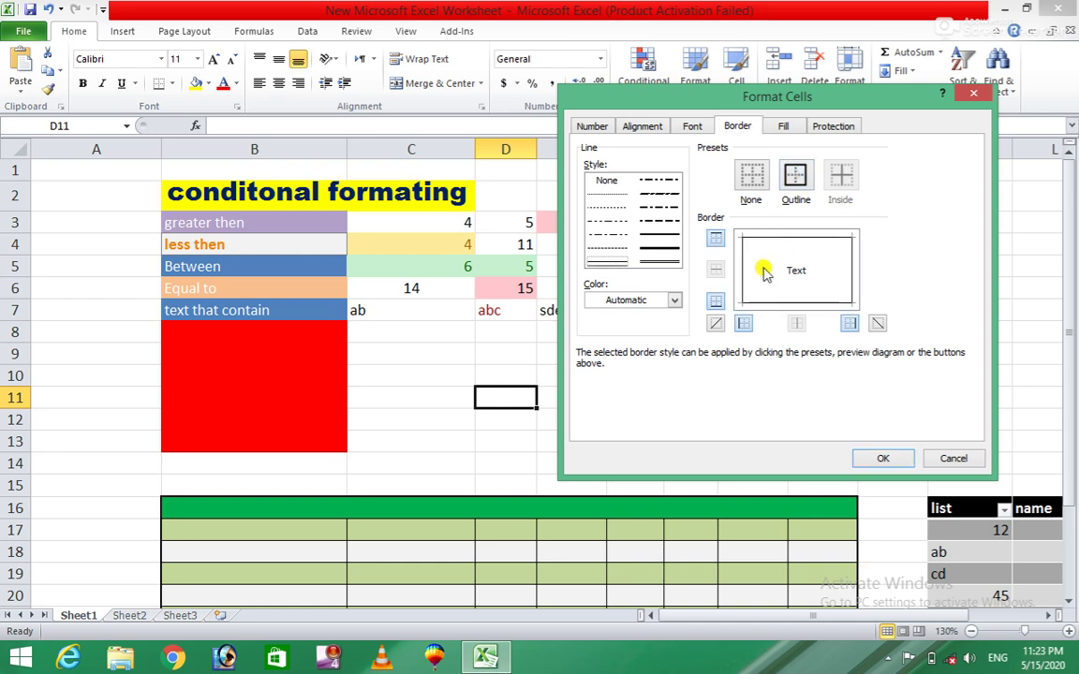
click(655, 251)
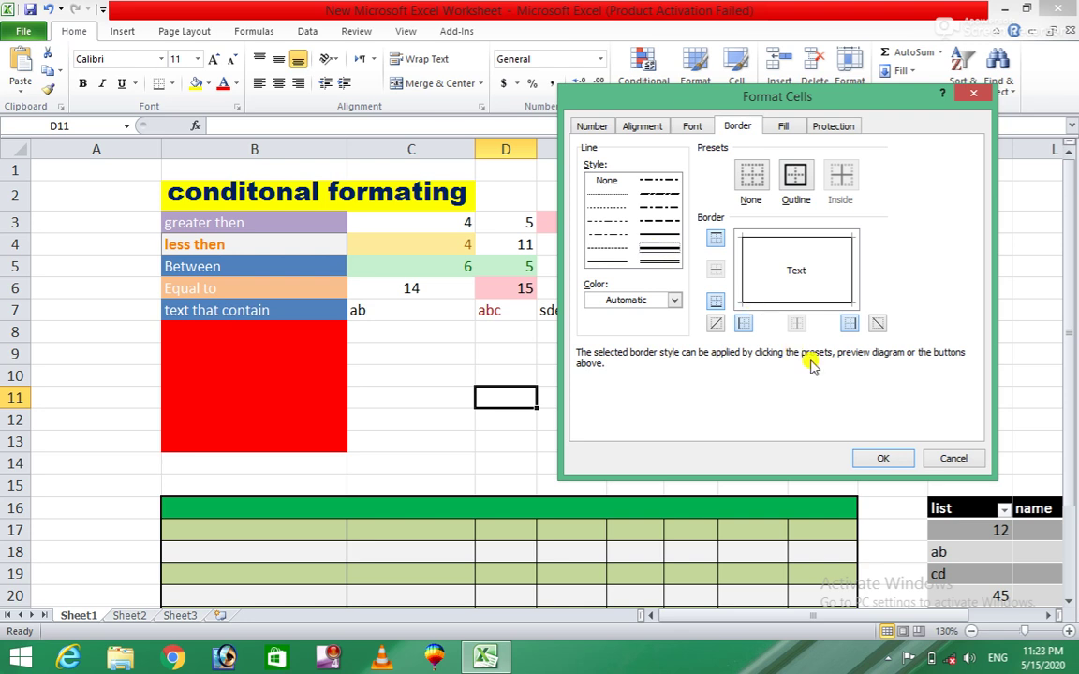
Set Style 2's font to Agency FB bold and save the style
click(692, 125)
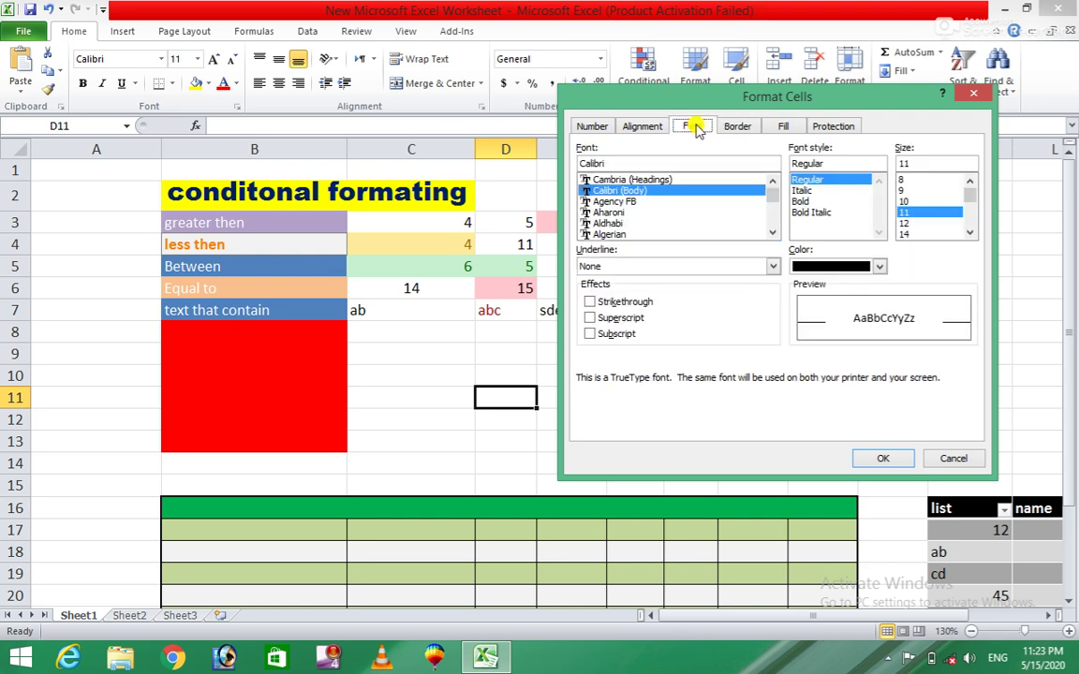
click(609, 203)
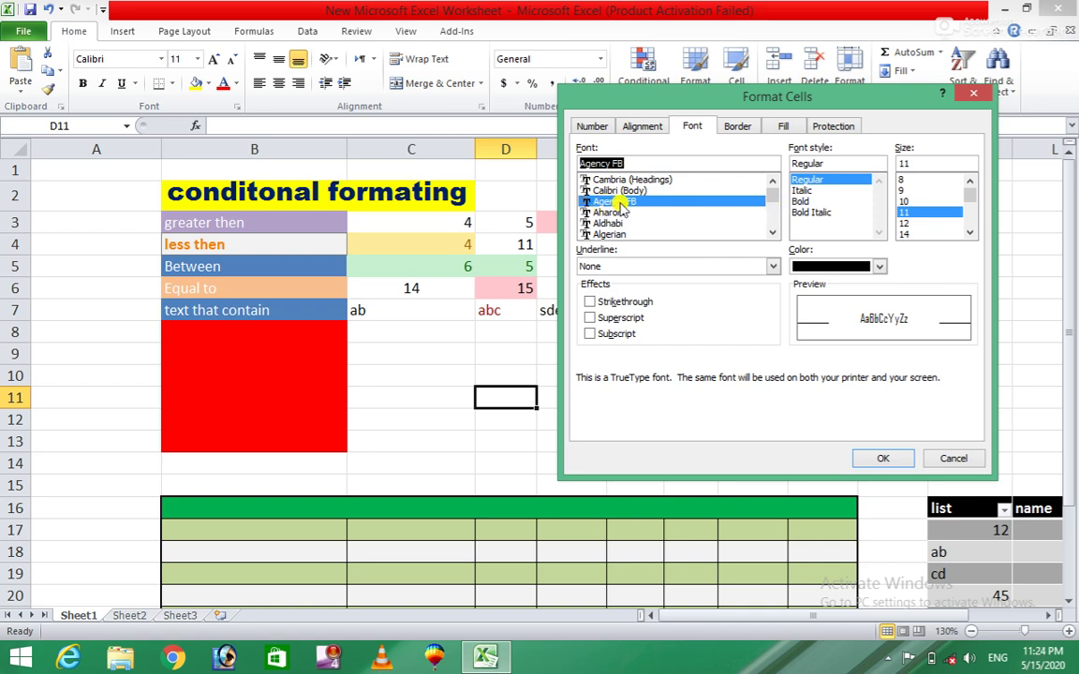
click(801, 201)
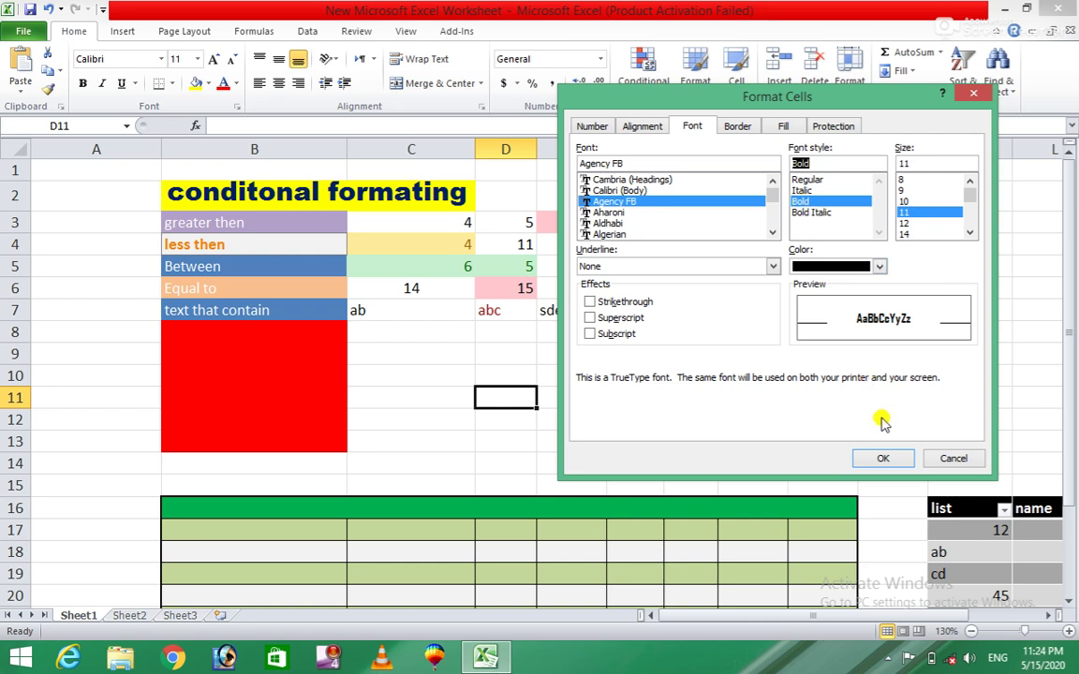
click(883, 458)
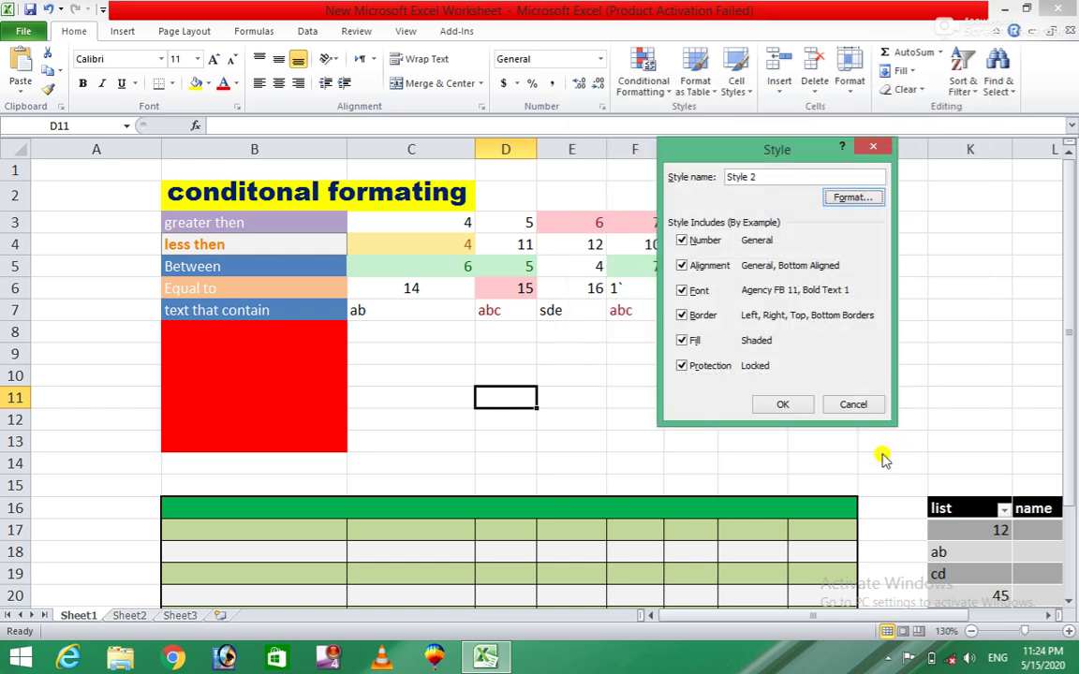
click(787, 405)
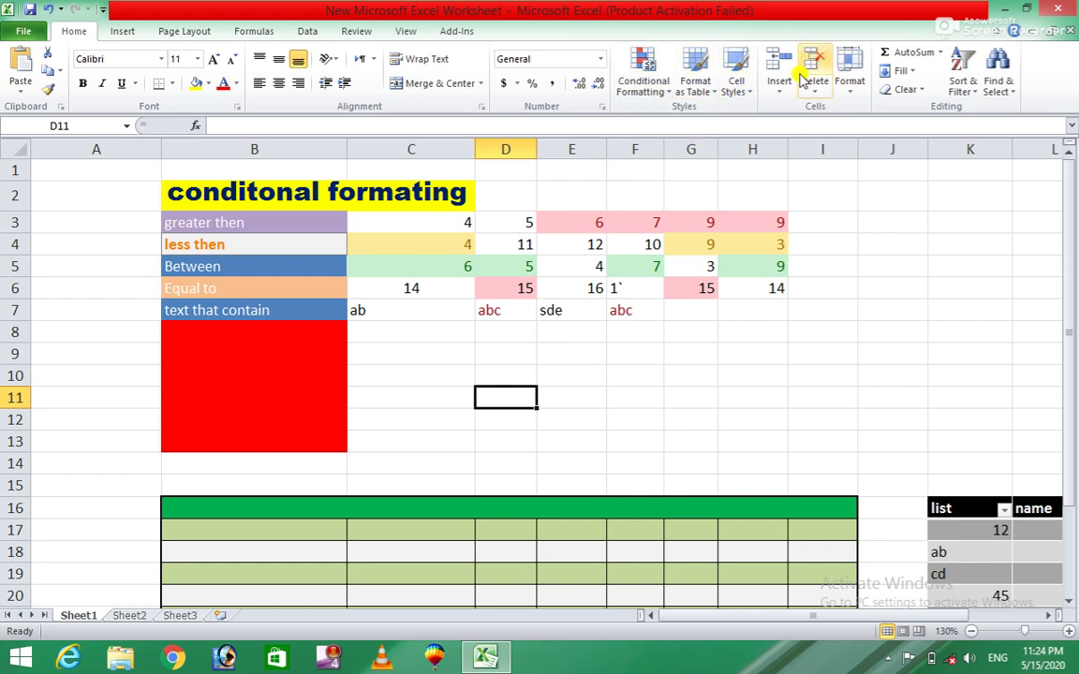
Apply the green Style 2 to D11 and to the 'greater then' label in B3
click(736, 84)
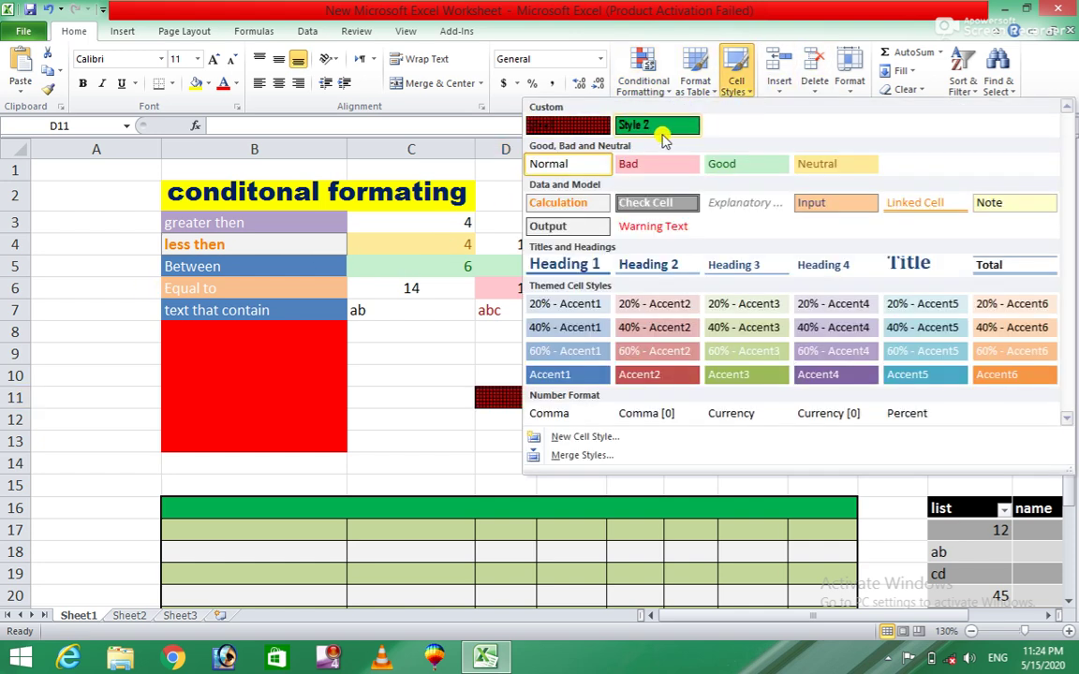
click(658, 128)
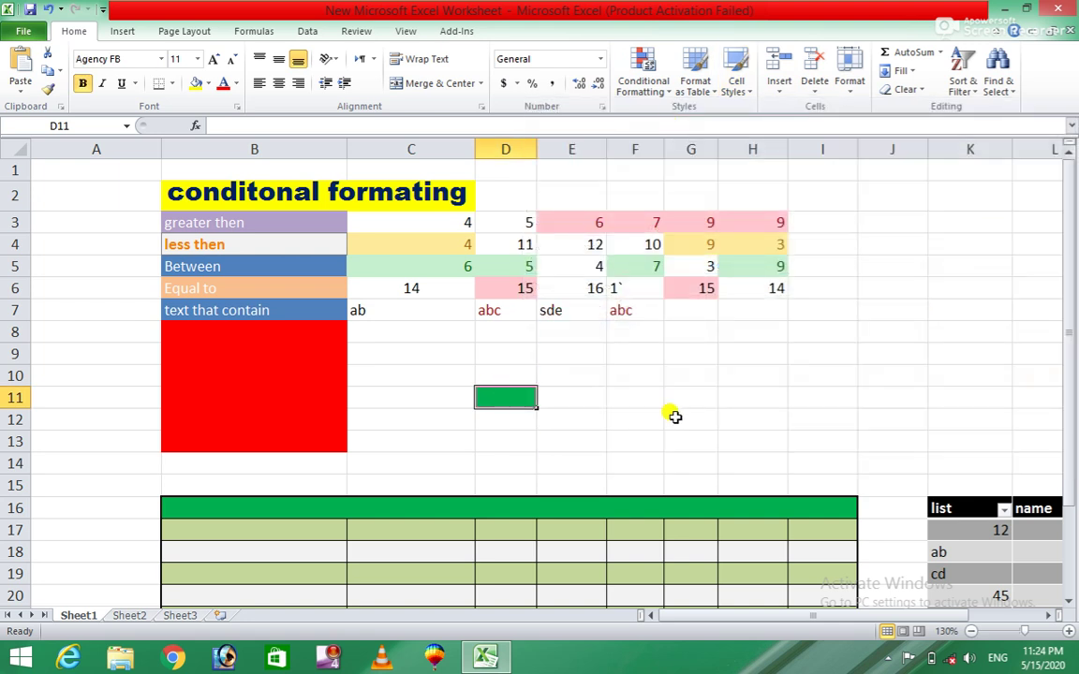
click(246, 221)
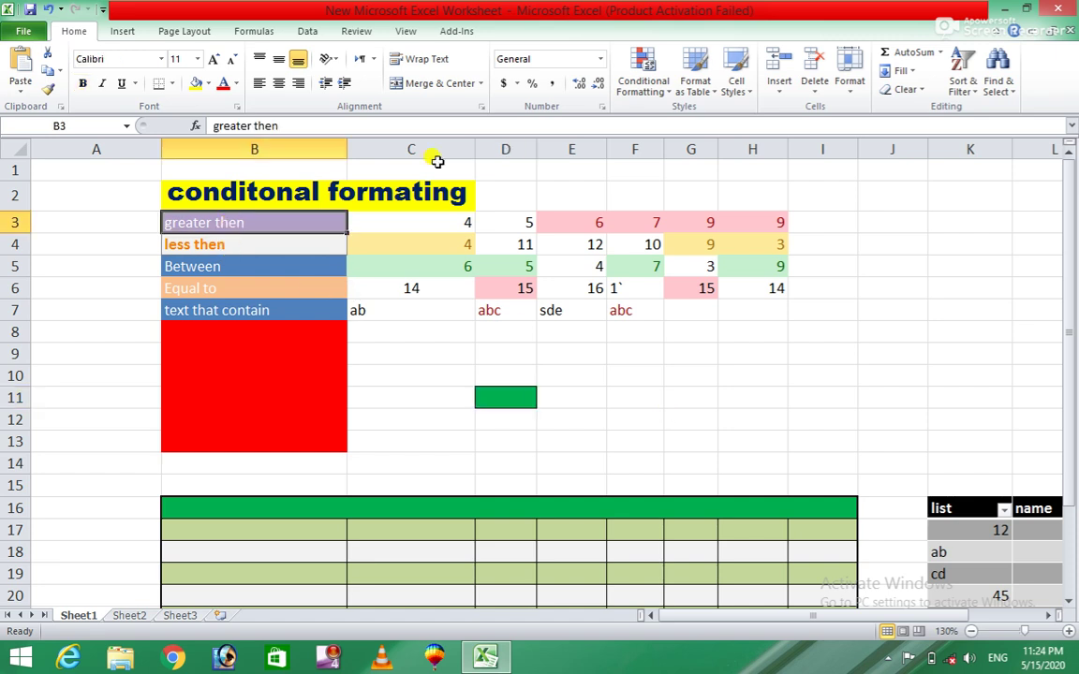
click(736, 83)
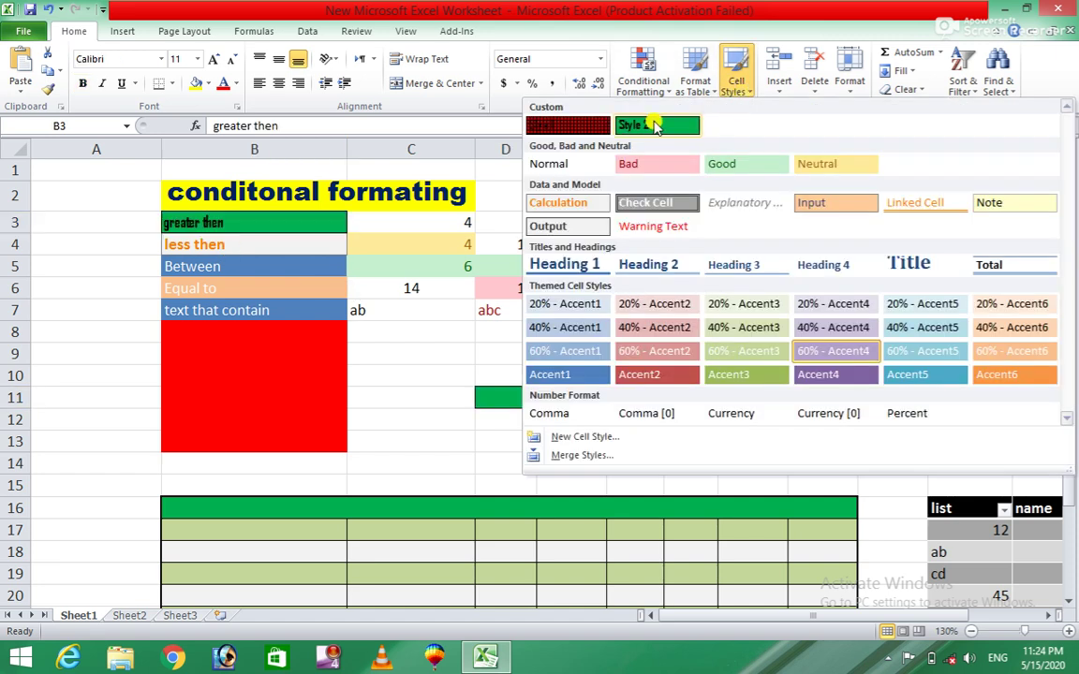
click(655, 127)
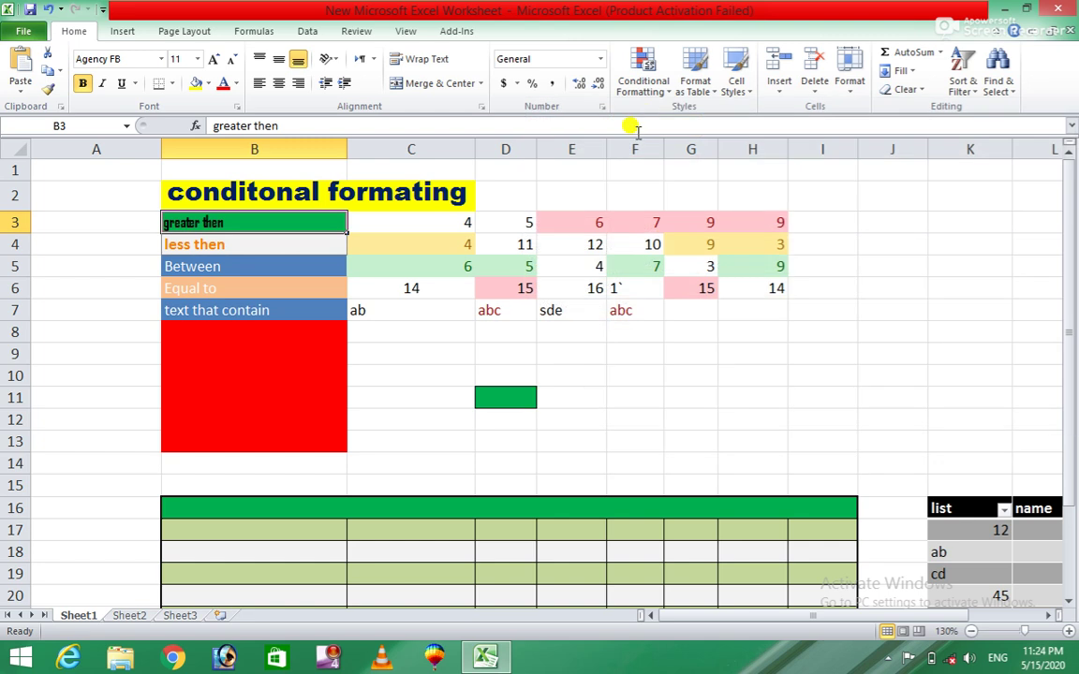
Select C9 and close the Cell Styles gallery without applying a style
click(382, 351)
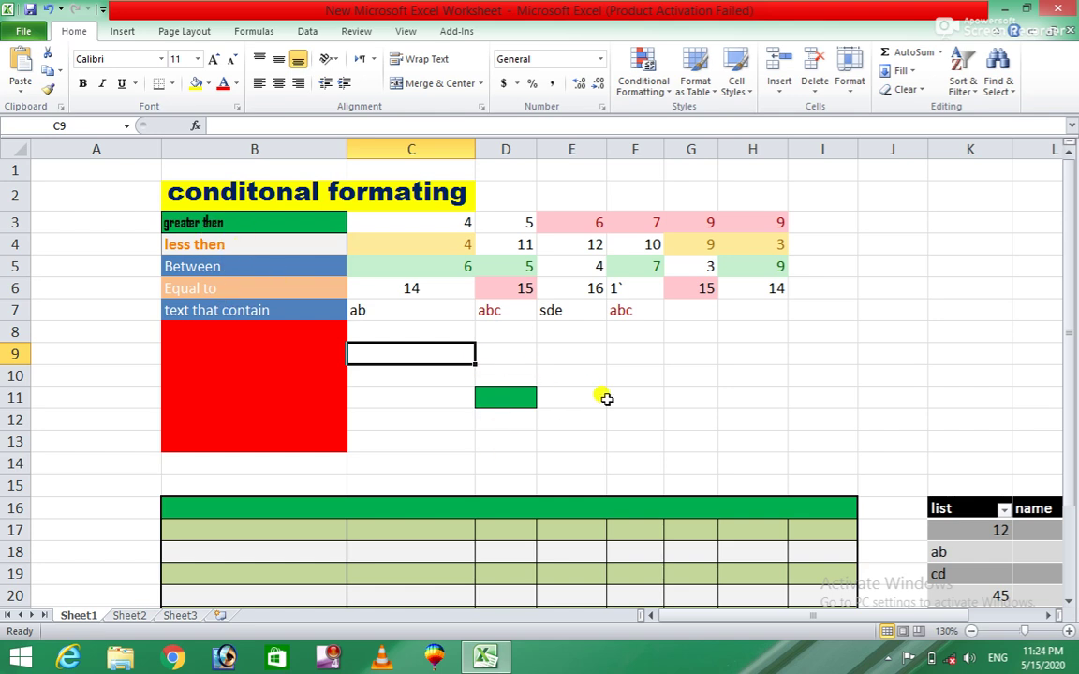
click(749, 94)
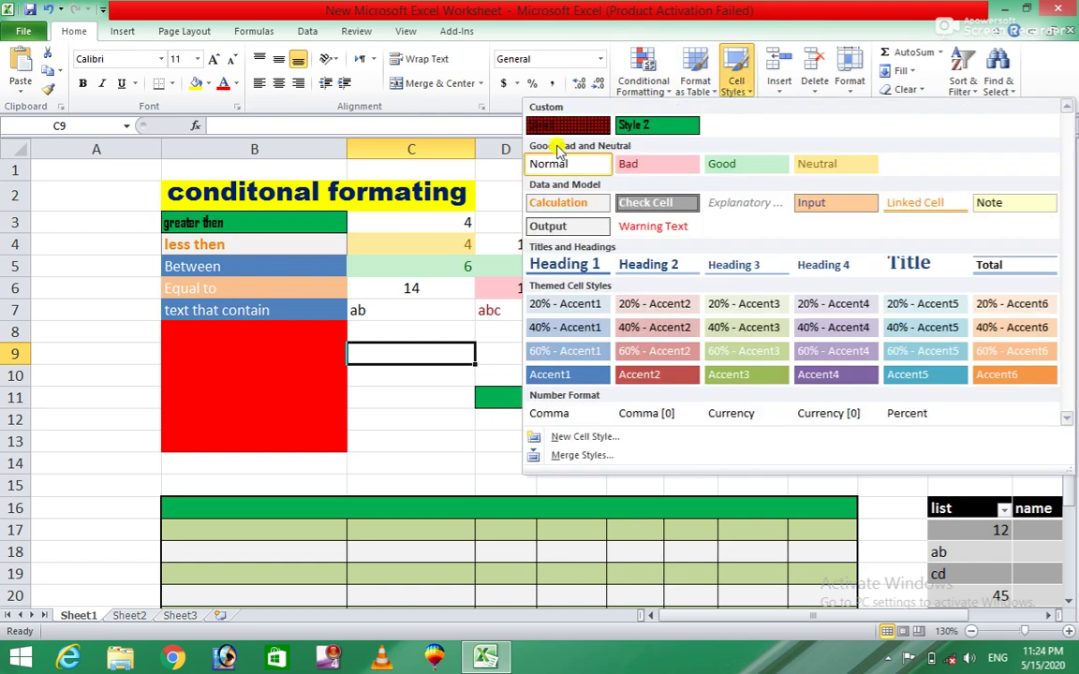
click(438, 379)
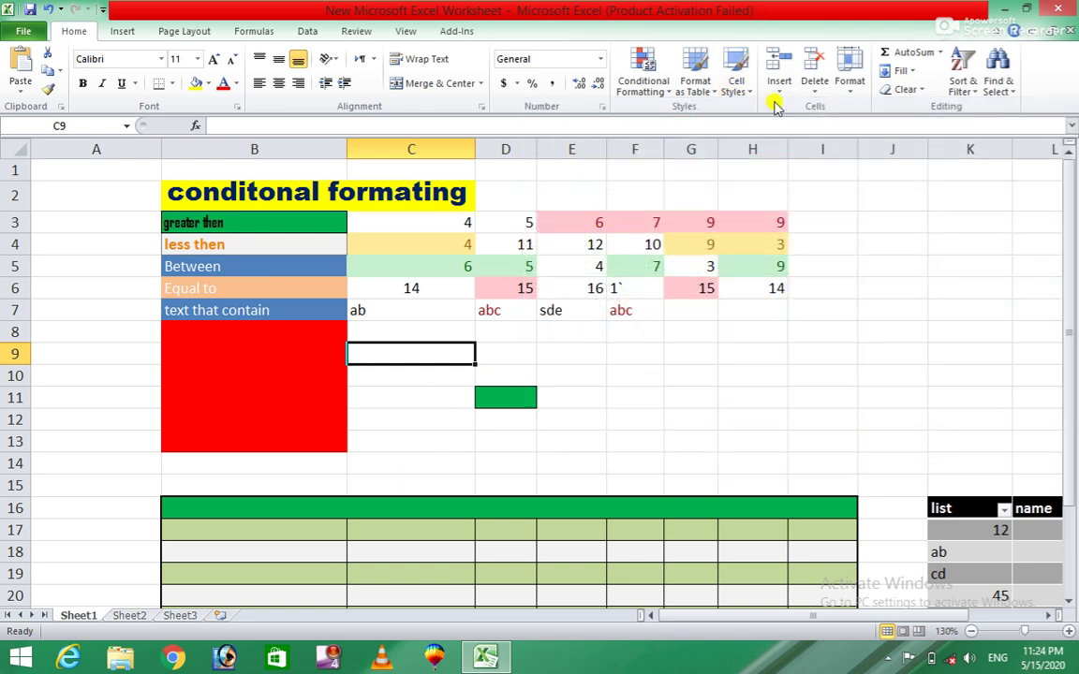
Insert a blank cell at C9, shifting the existing cells right
click(778, 94)
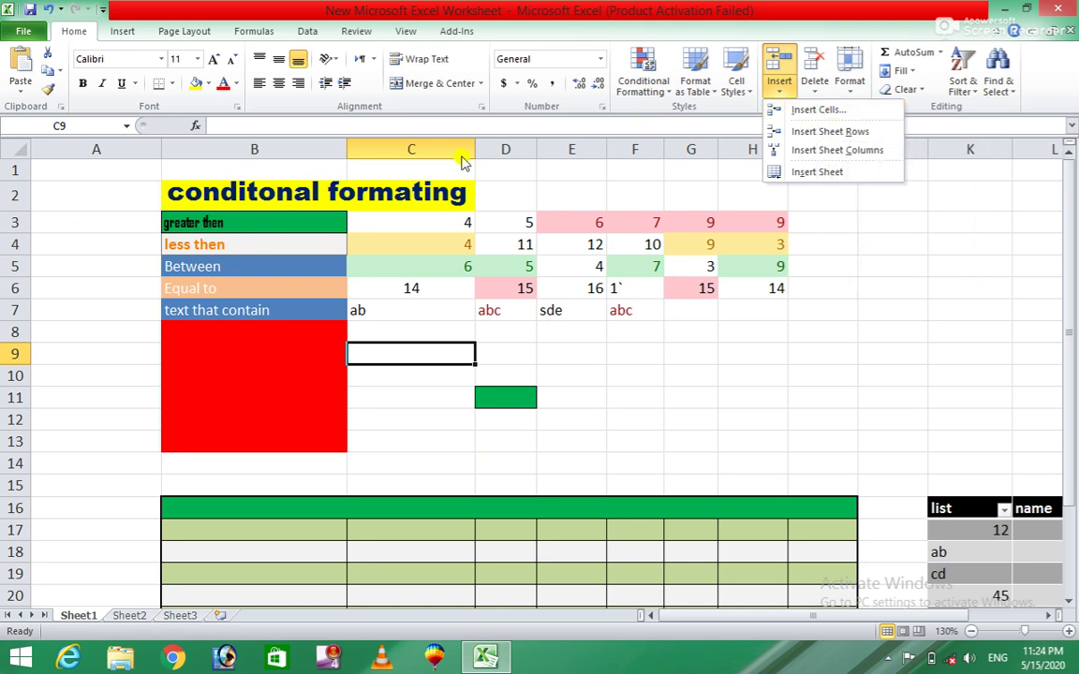
click(801, 110)
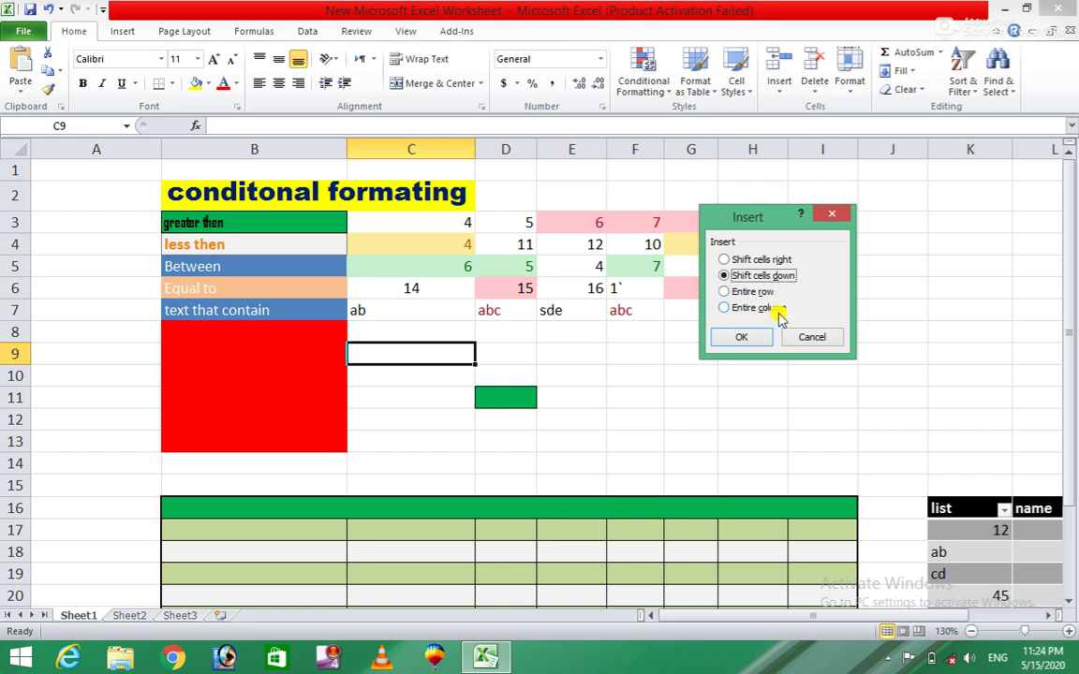
click(726, 262)
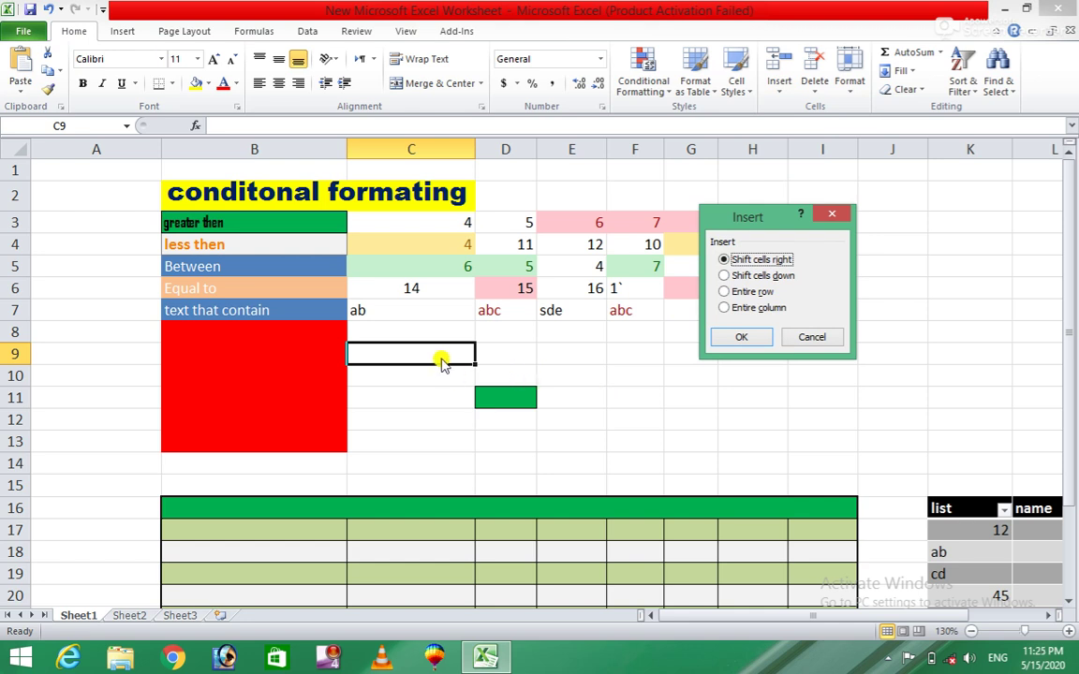
click(743, 337)
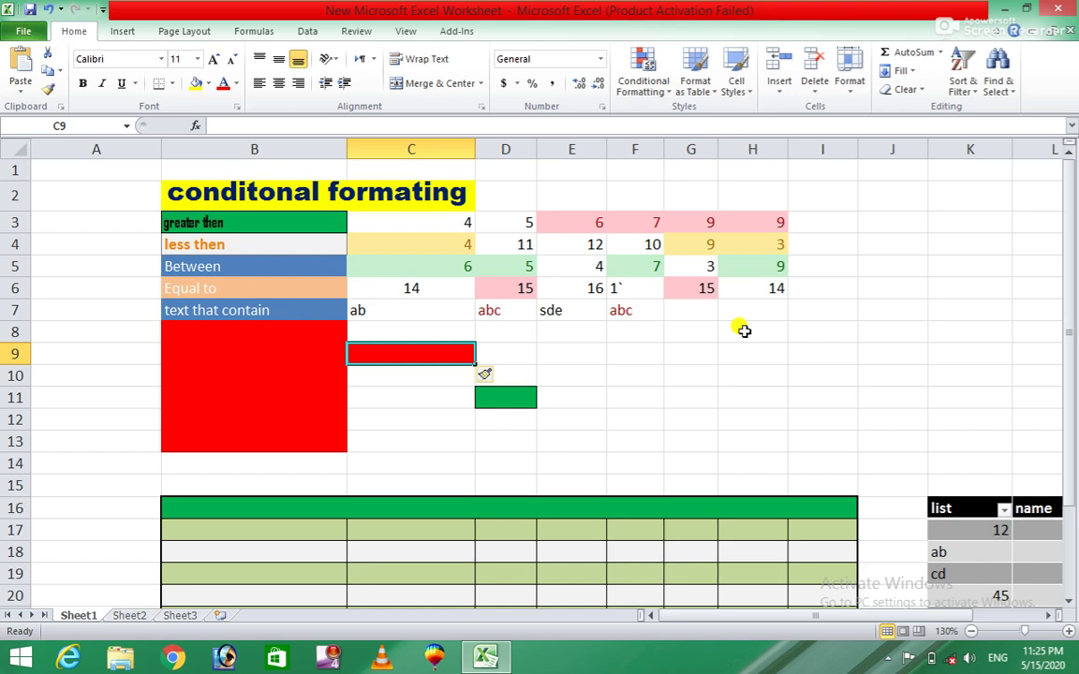
Insert a blank cell at I9 shifting cells right, then select F7
click(581, 370)
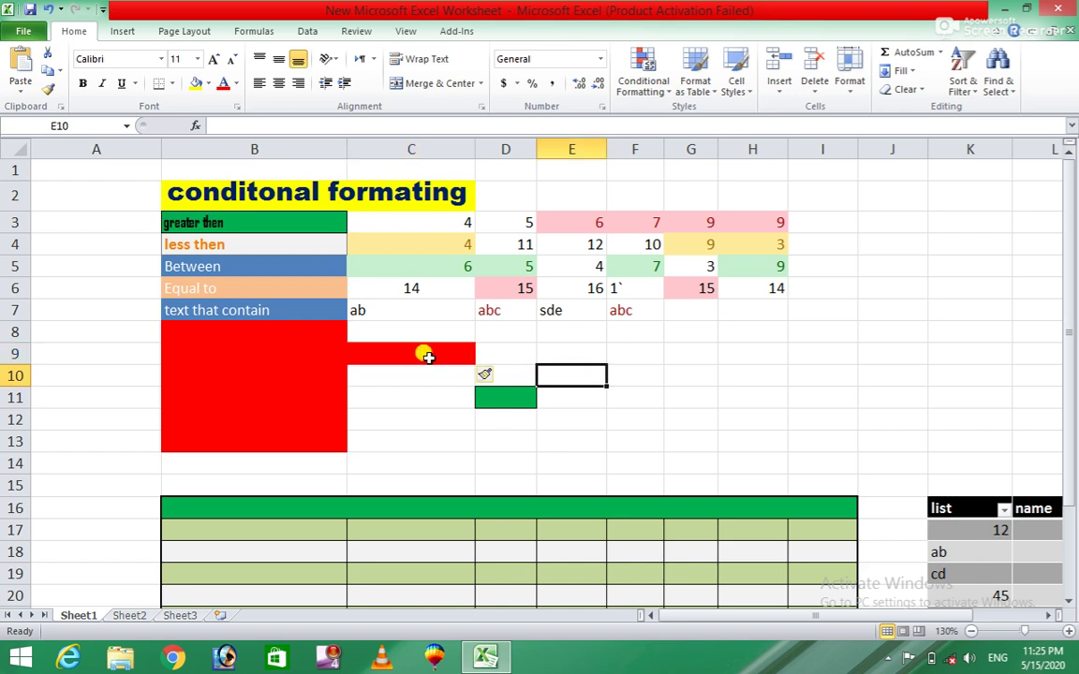
click(837, 350)
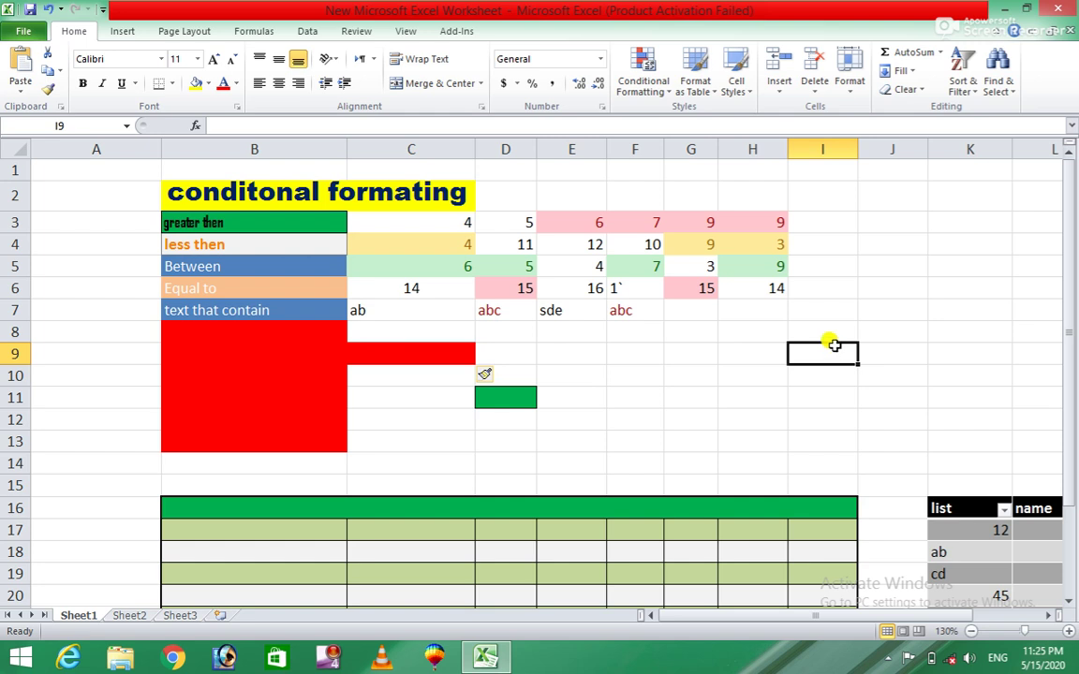
click(785, 100)
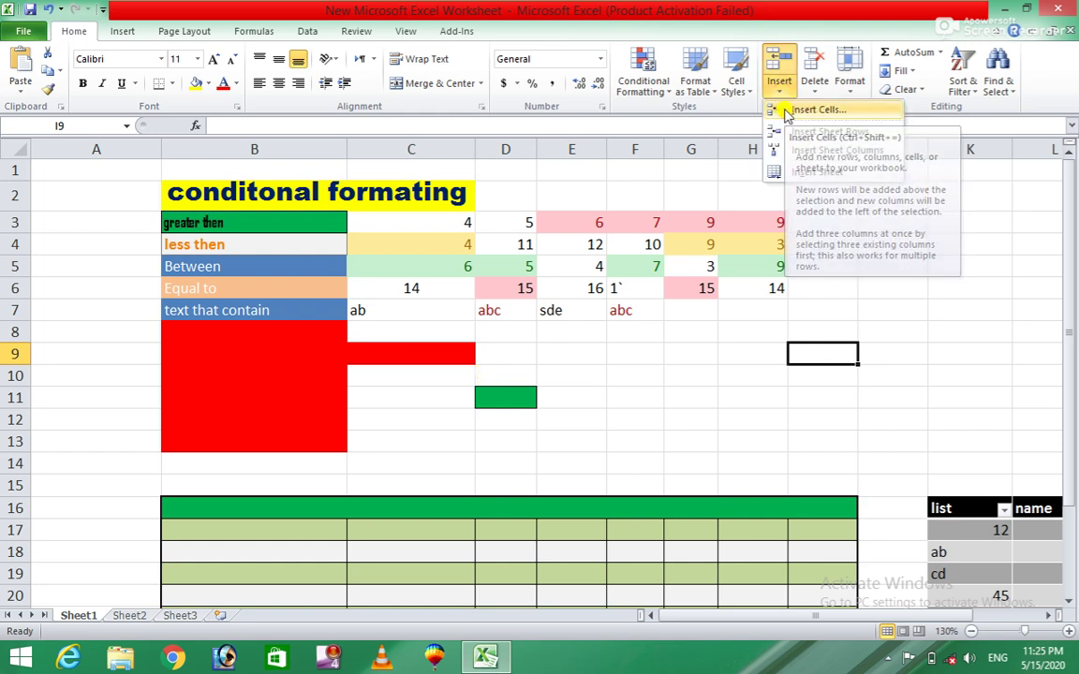
click(785, 109)
click(727, 260)
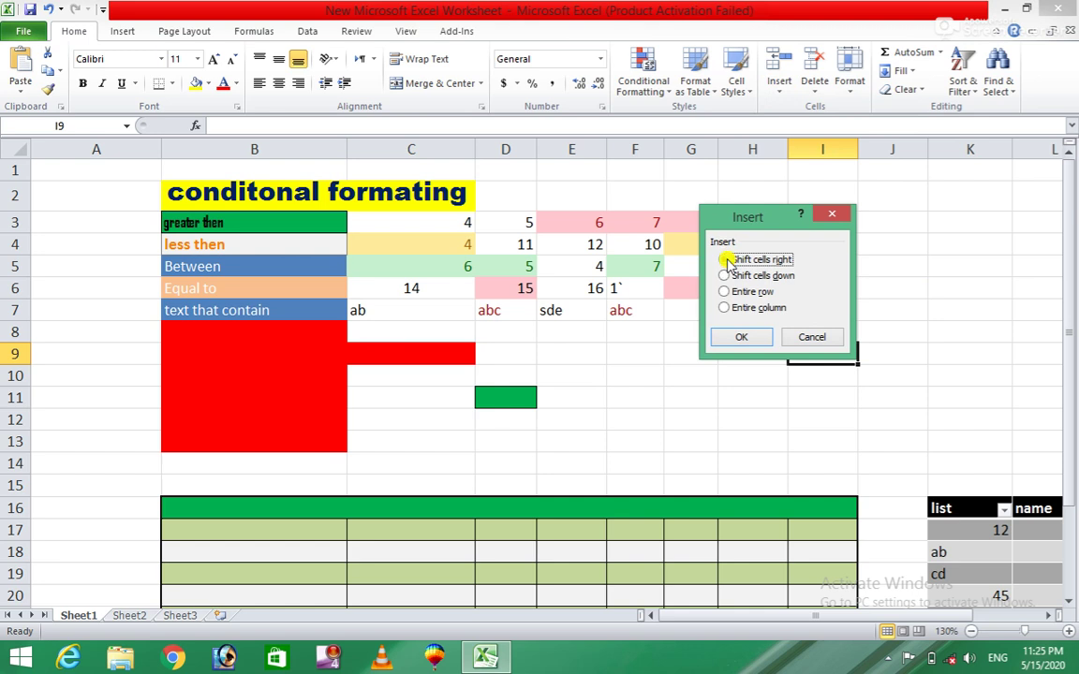
click(732, 338)
drag(766, 414, 640, 293)
click(650, 320)
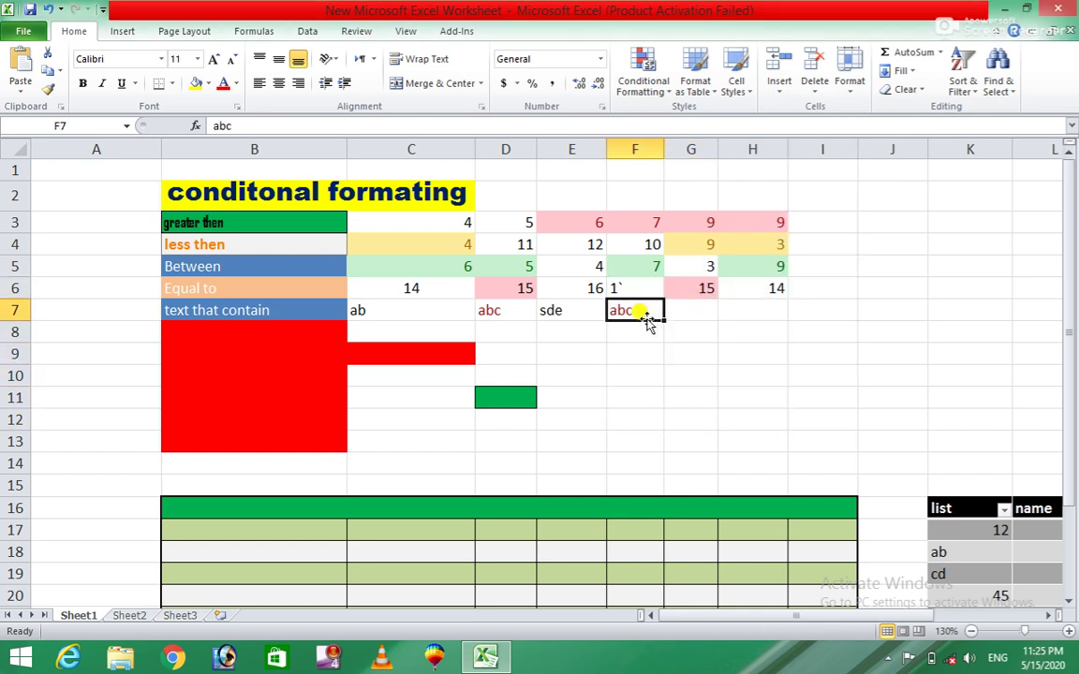
Insert a blank cell at E5, shifting row 5's values right
click(568, 266)
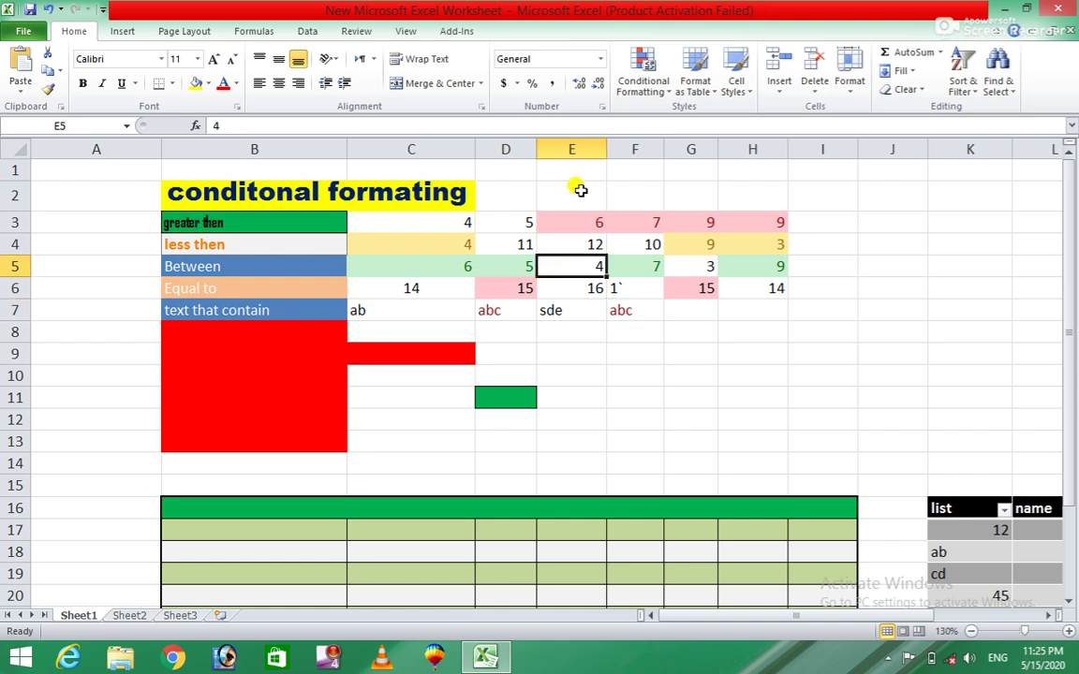
click(776, 96)
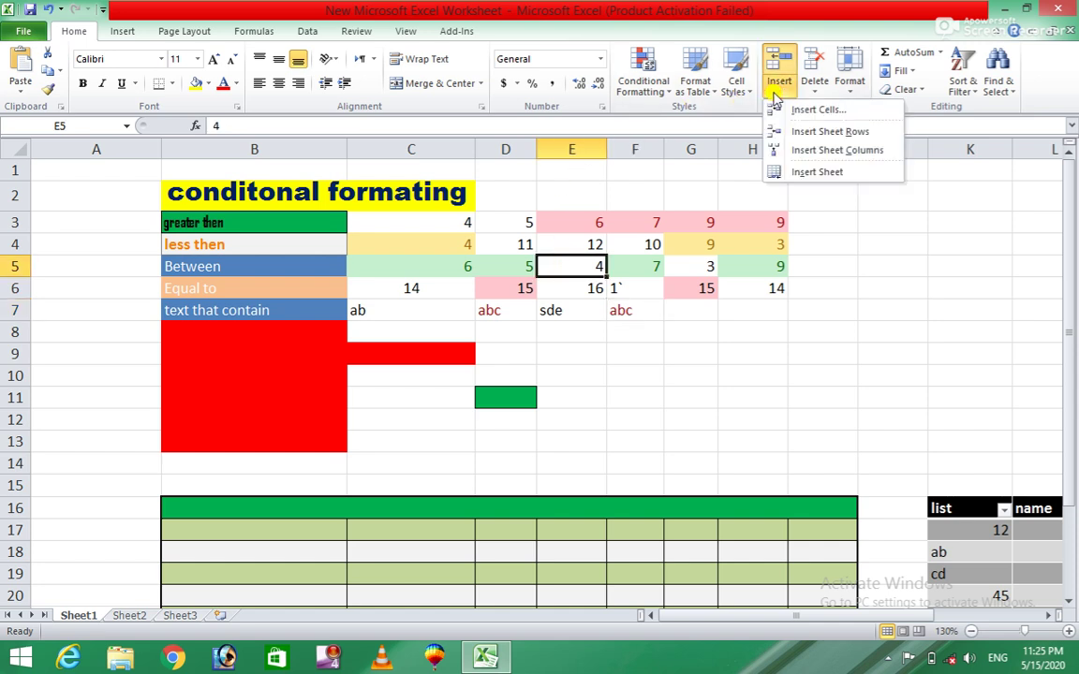
click(803, 110)
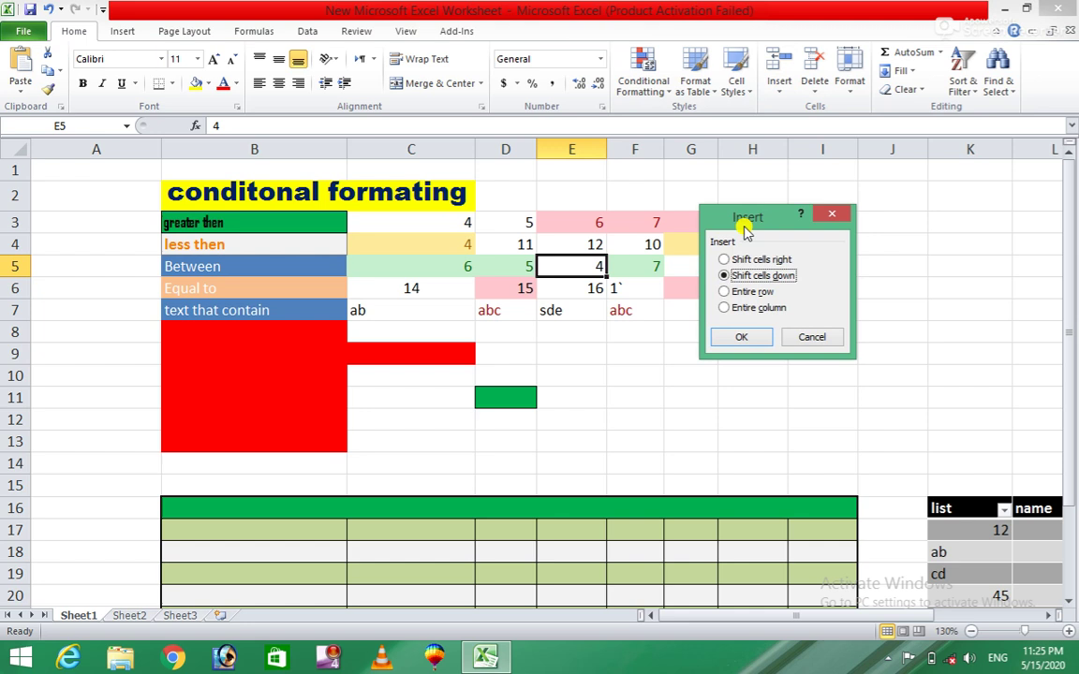
click(734, 263)
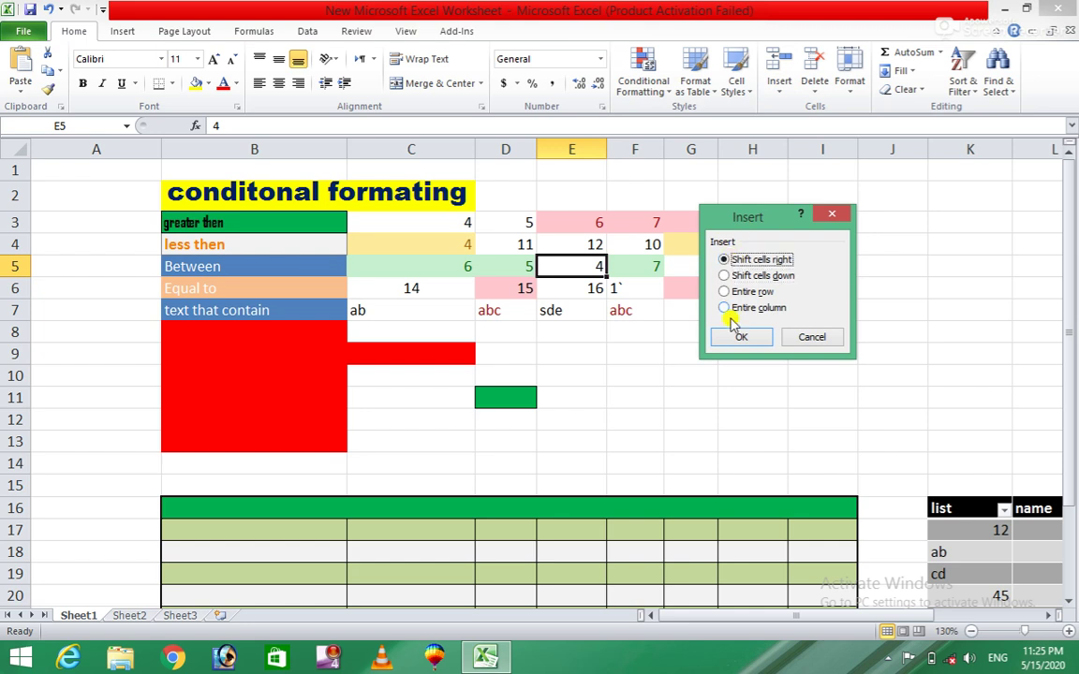
click(729, 335)
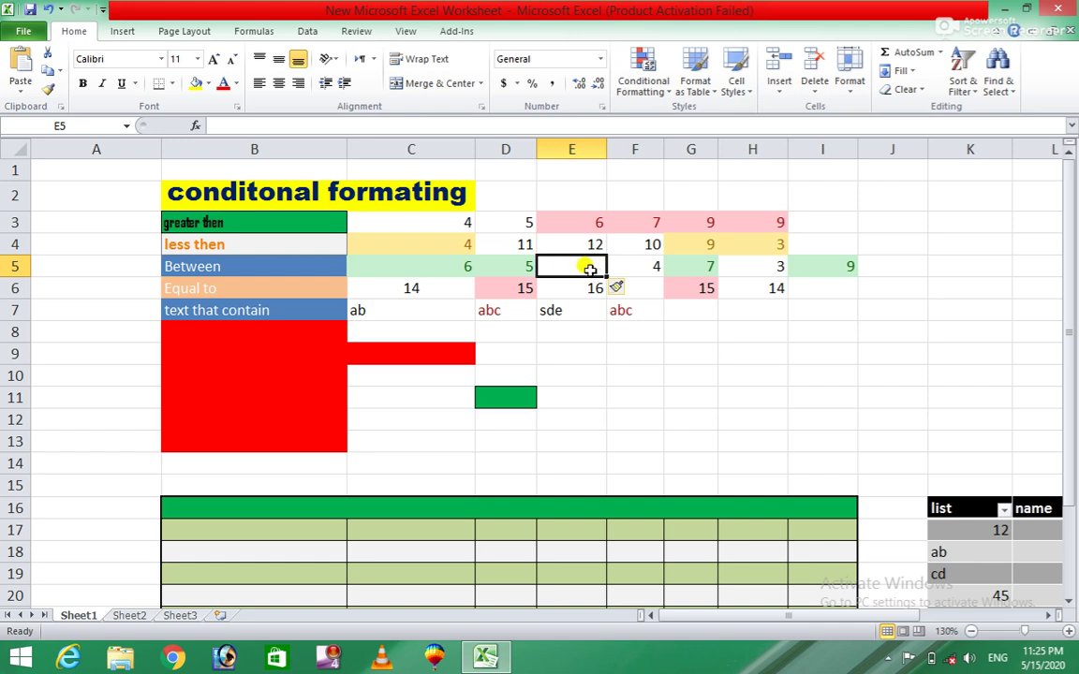
Insert another blank cell at E5, shifting column E's values down
click(780, 93)
click(811, 113)
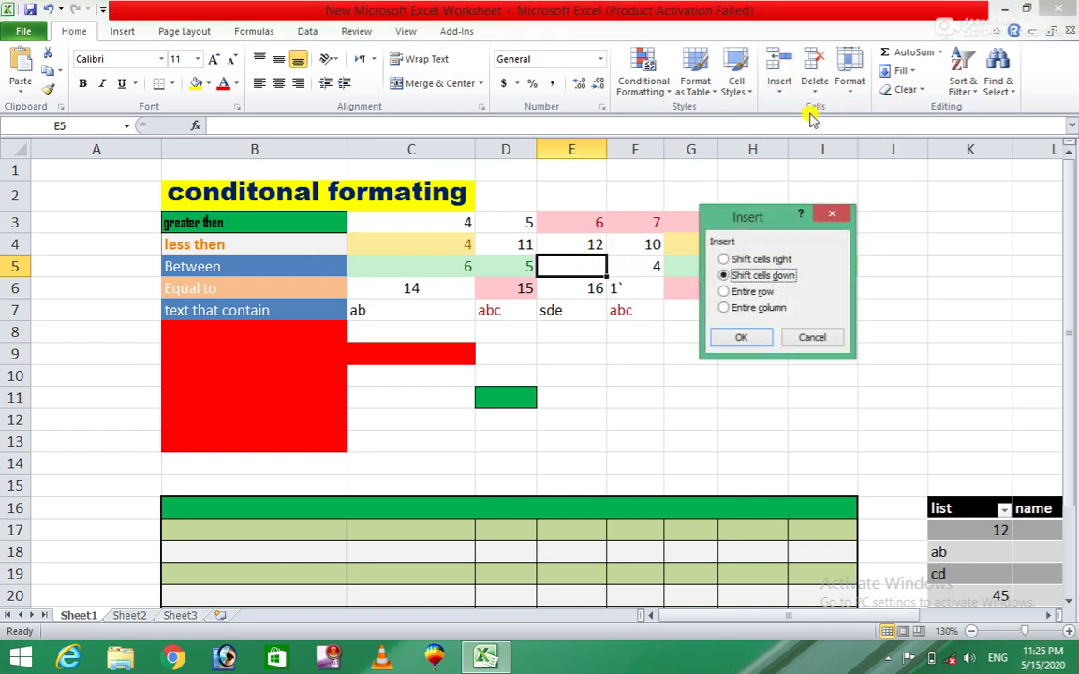
click(740, 335)
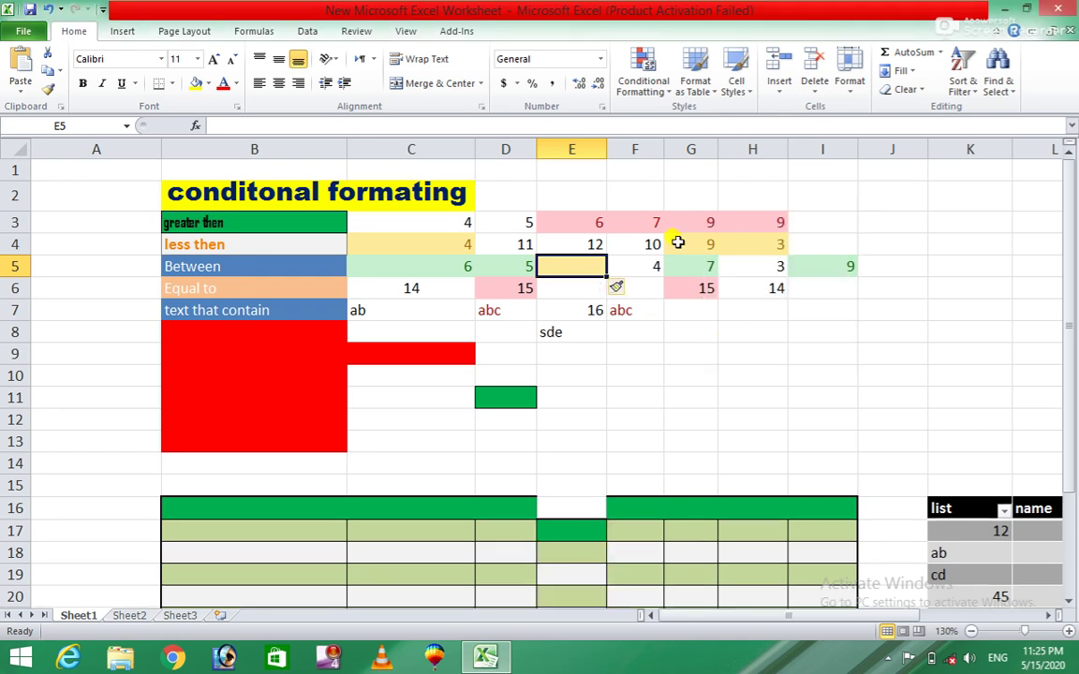
click(777, 91)
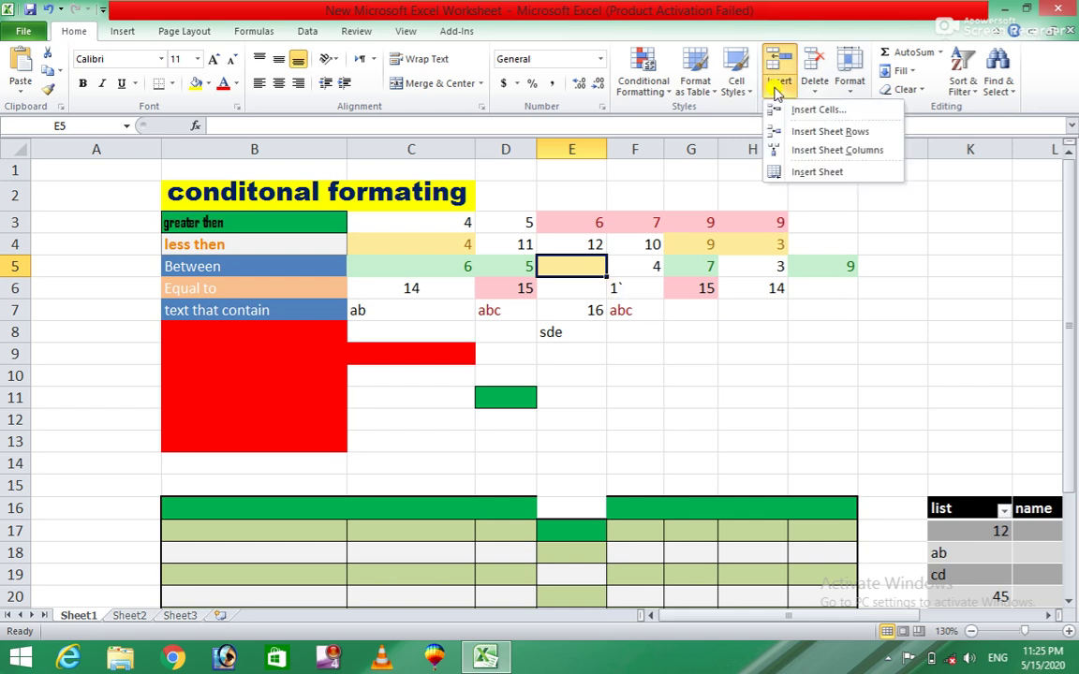
Insert an entire blank row at row 5
click(801, 109)
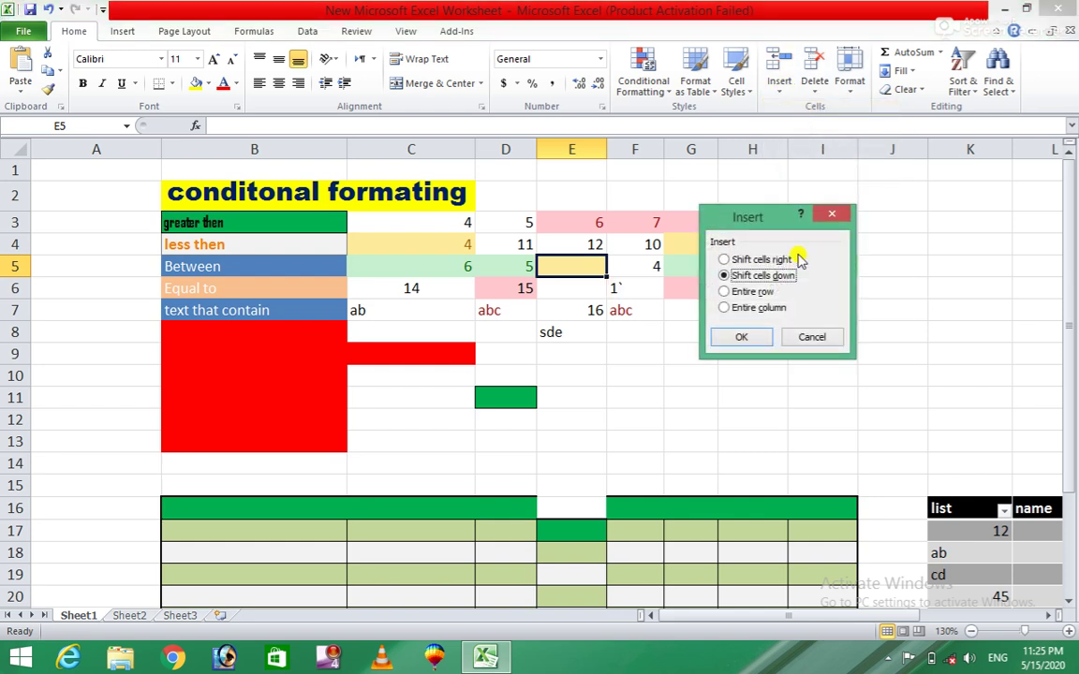
click(726, 292)
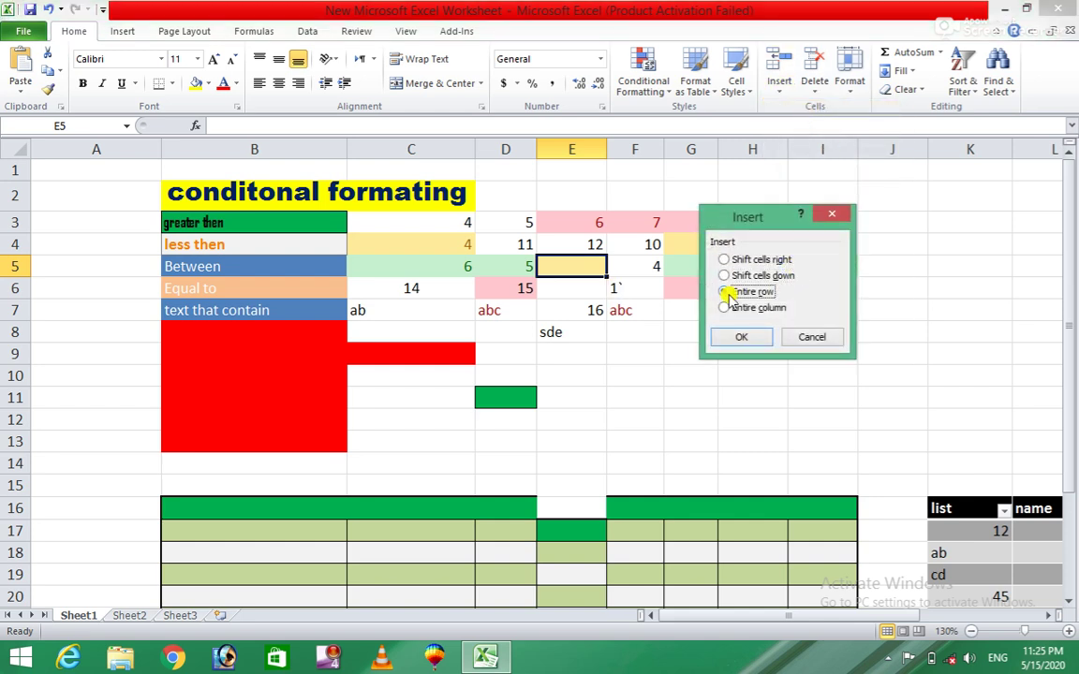
click(726, 339)
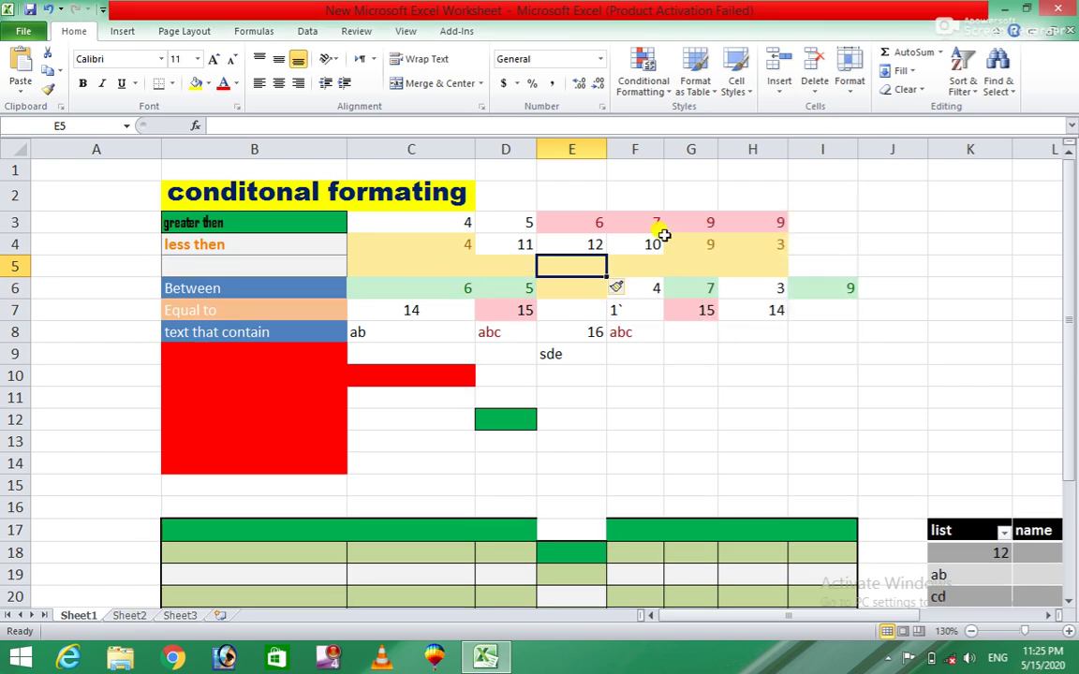
Insert an entire blank column at E, pushing the old column E right
click(777, 91)
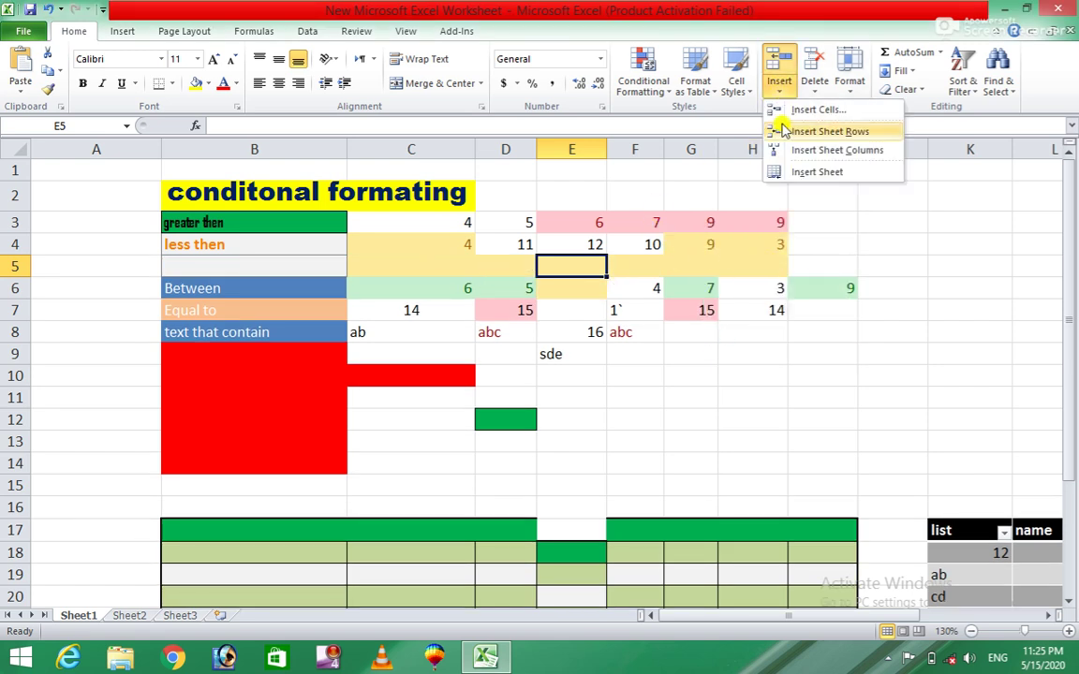
click(799, 110)
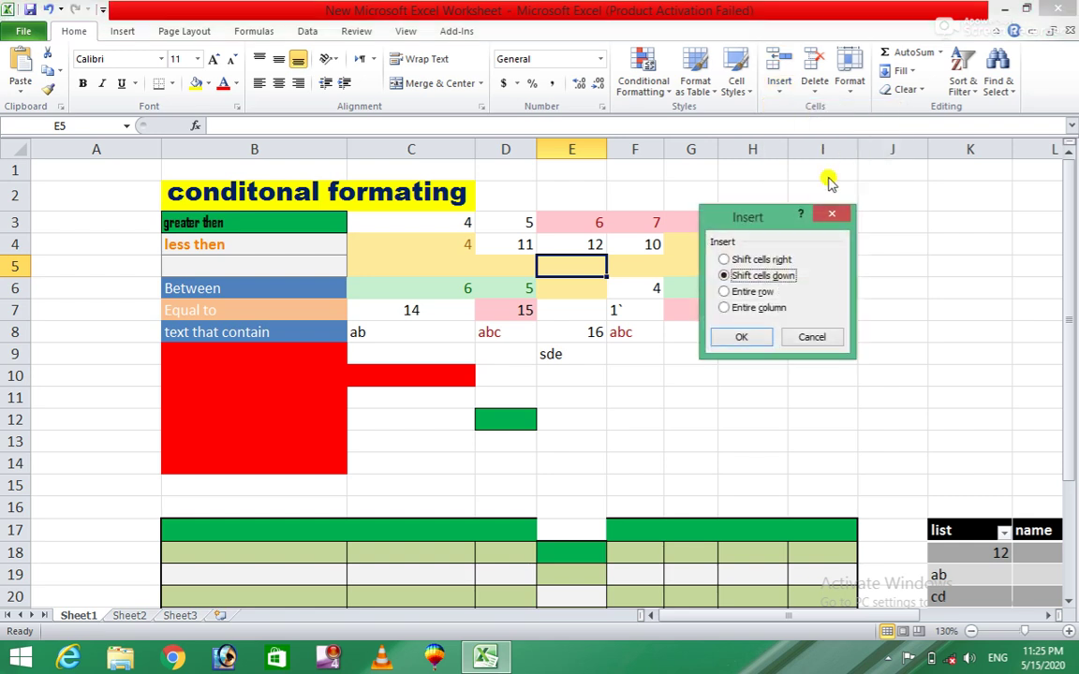
click(729, 308)
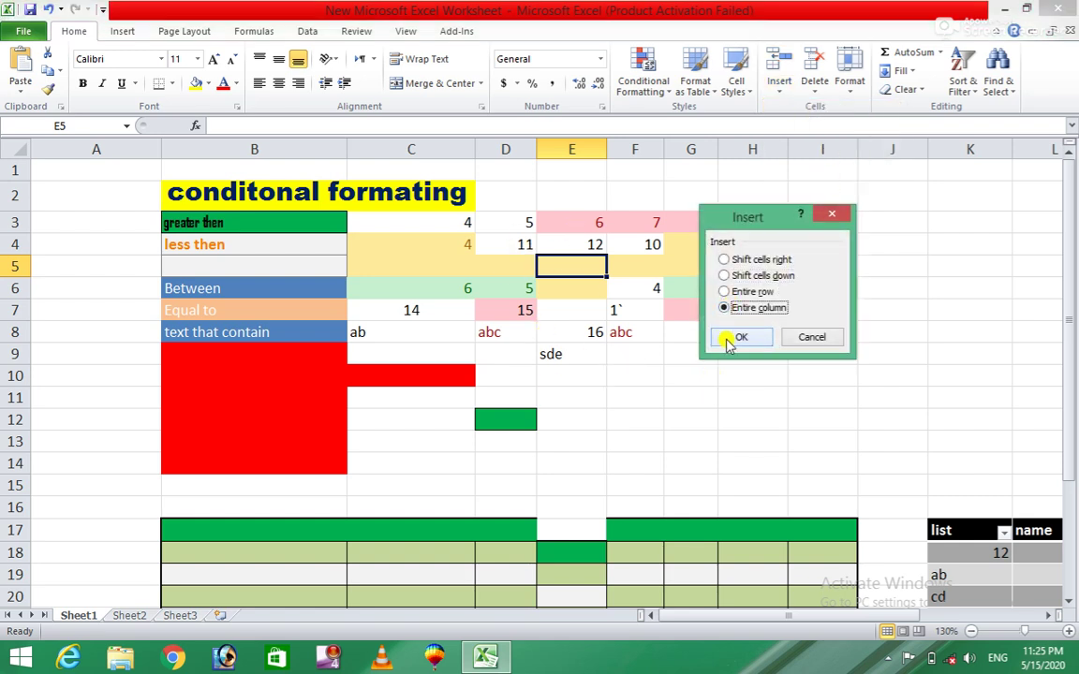
click(735, 337)
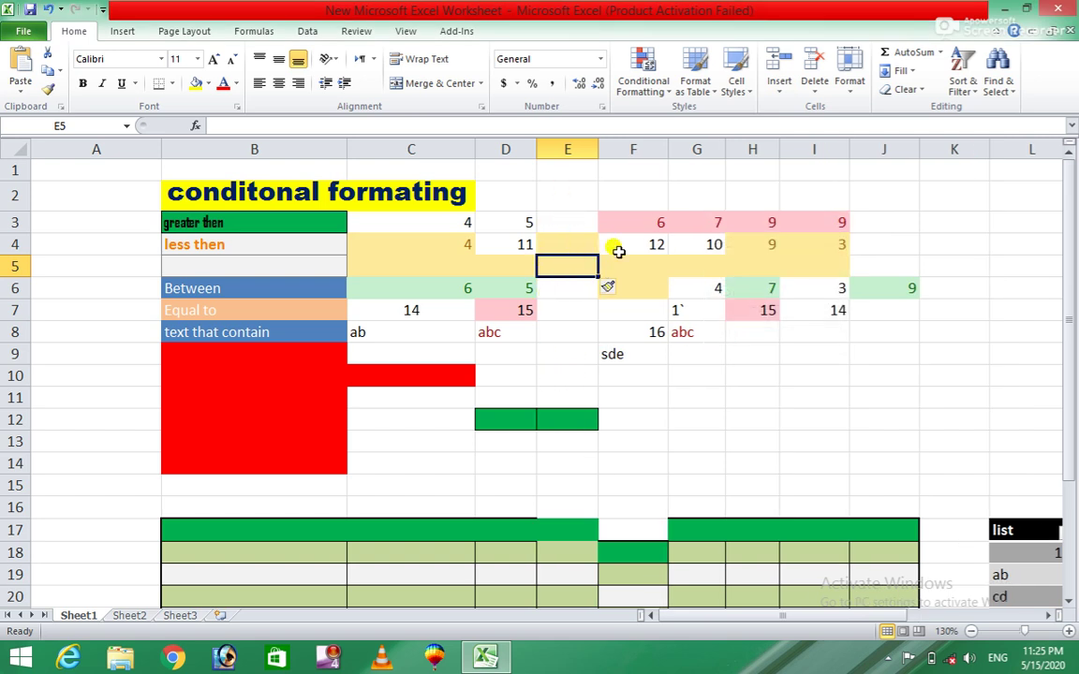
click(780, 94)
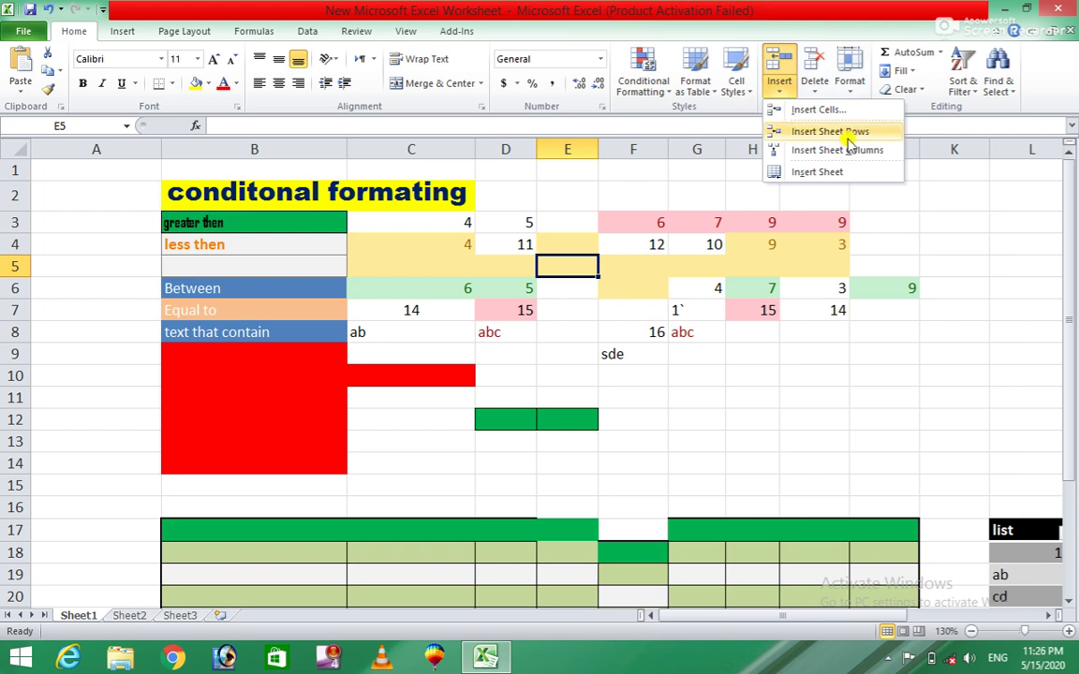
Insert a sheet row above Between, another column at E, and a new worksheet Sheet4
click(857, 138)
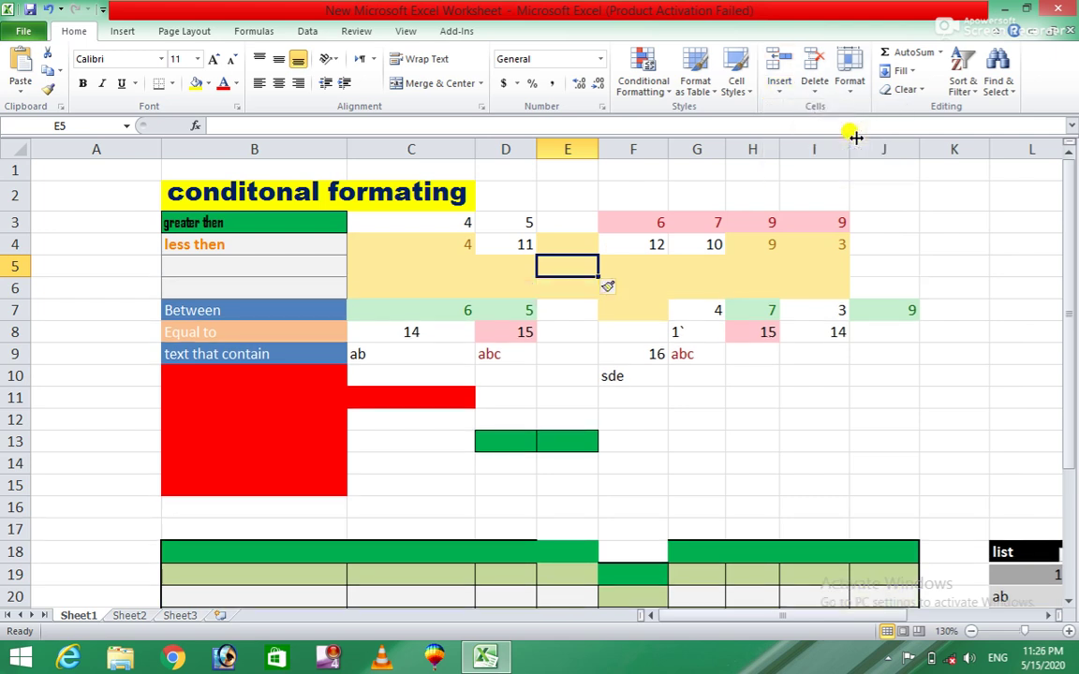
click(778, 83)
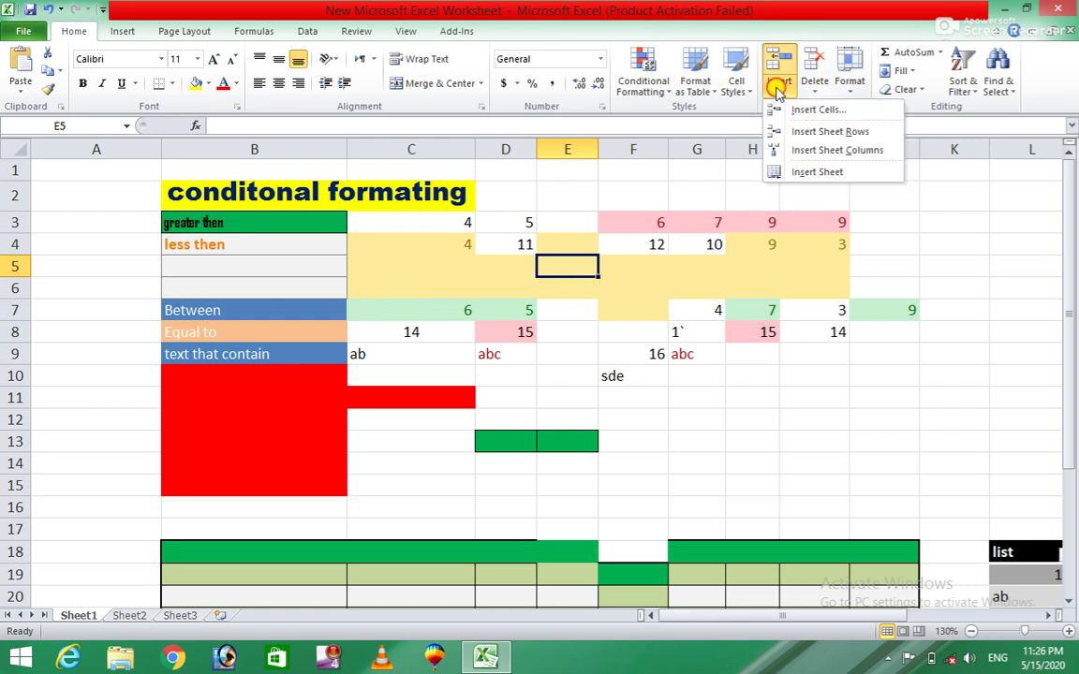
click(803, 155)
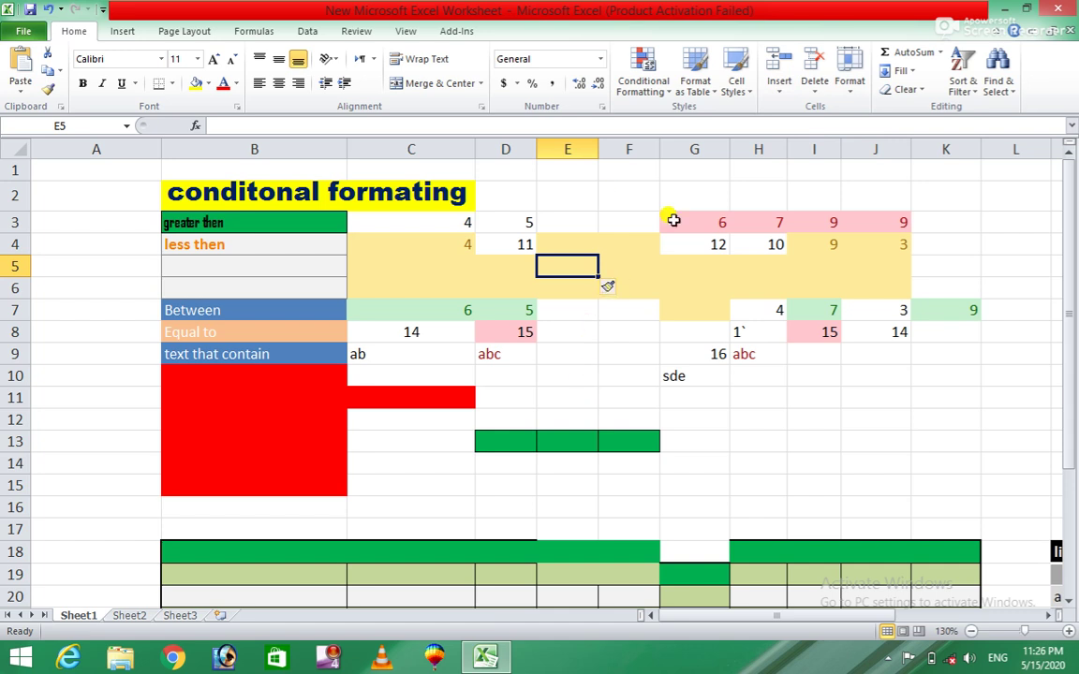
click(778, 84)
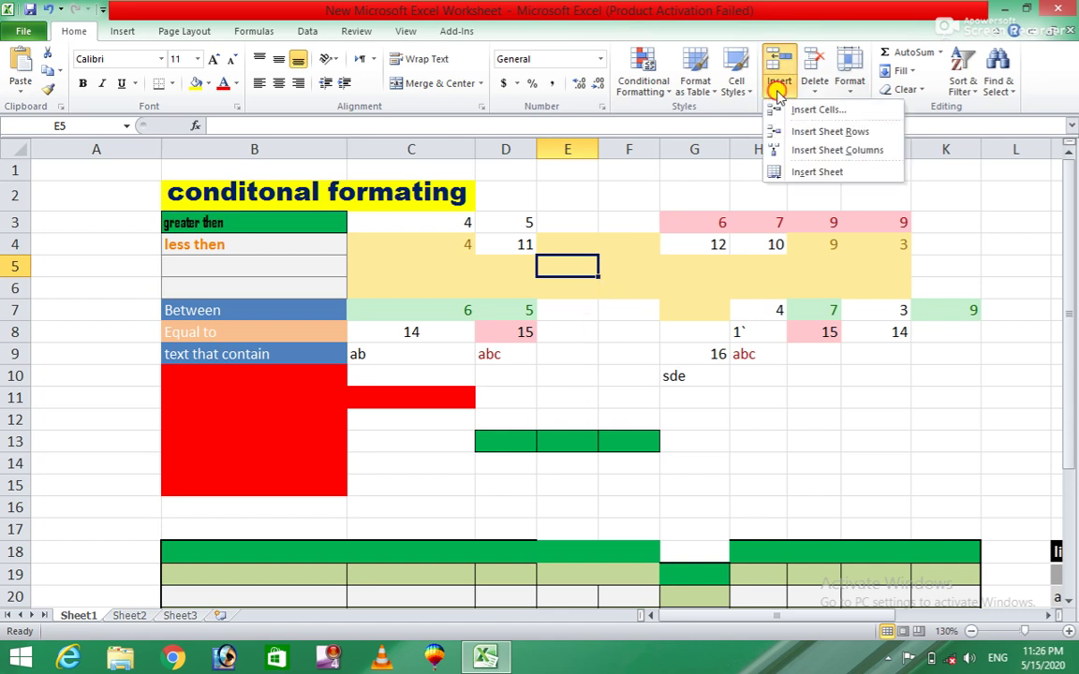
click(792, 174)
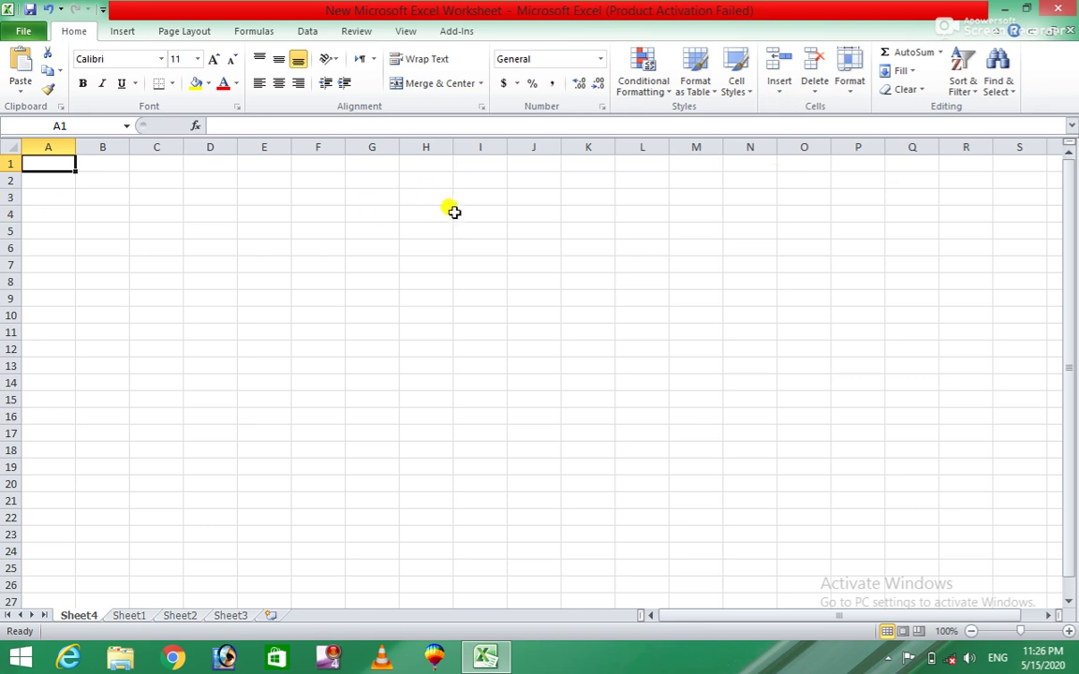
Close the workbook with Don't Save, exit Excel, and reopen the workbook from the desktop
click(1071, 33)
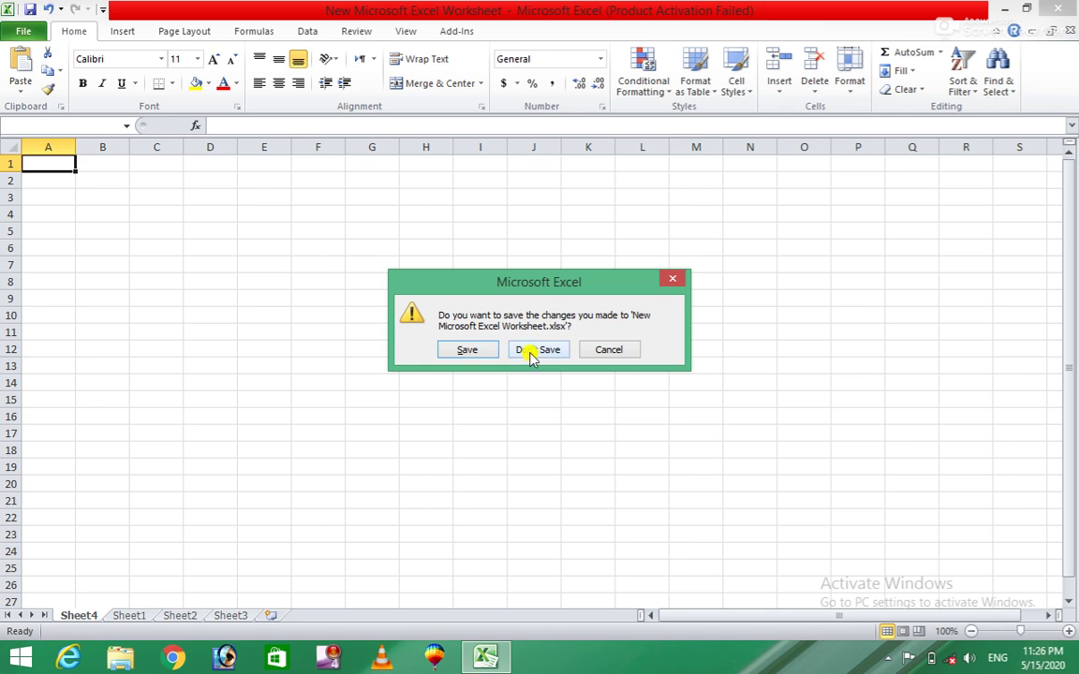
click(530, 352)
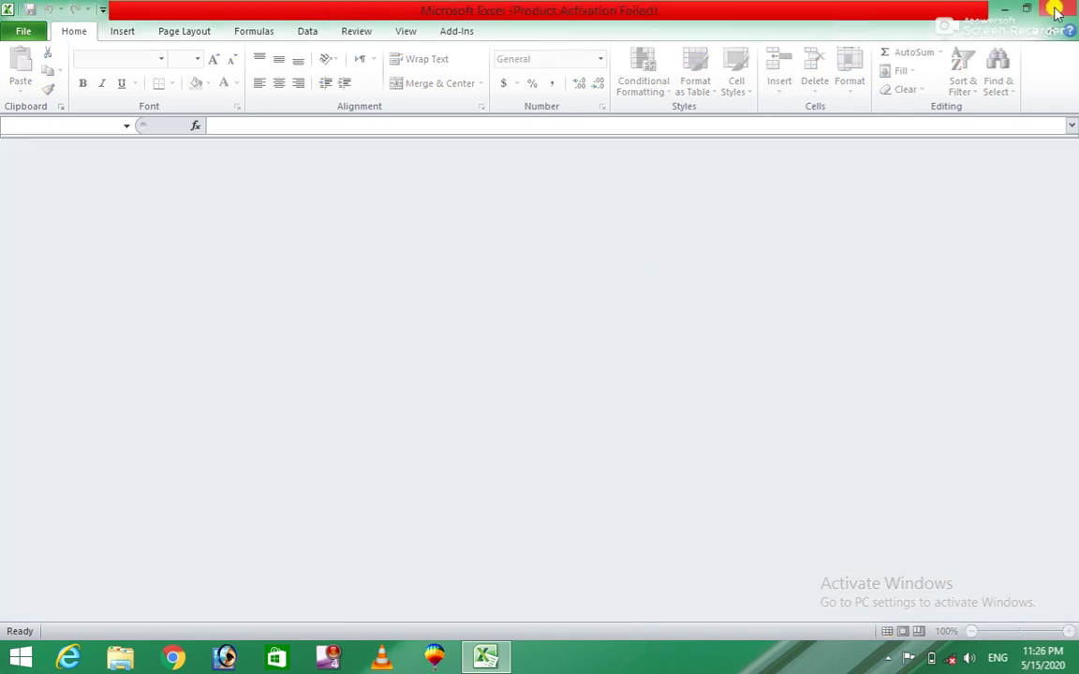
click(1055, 11)
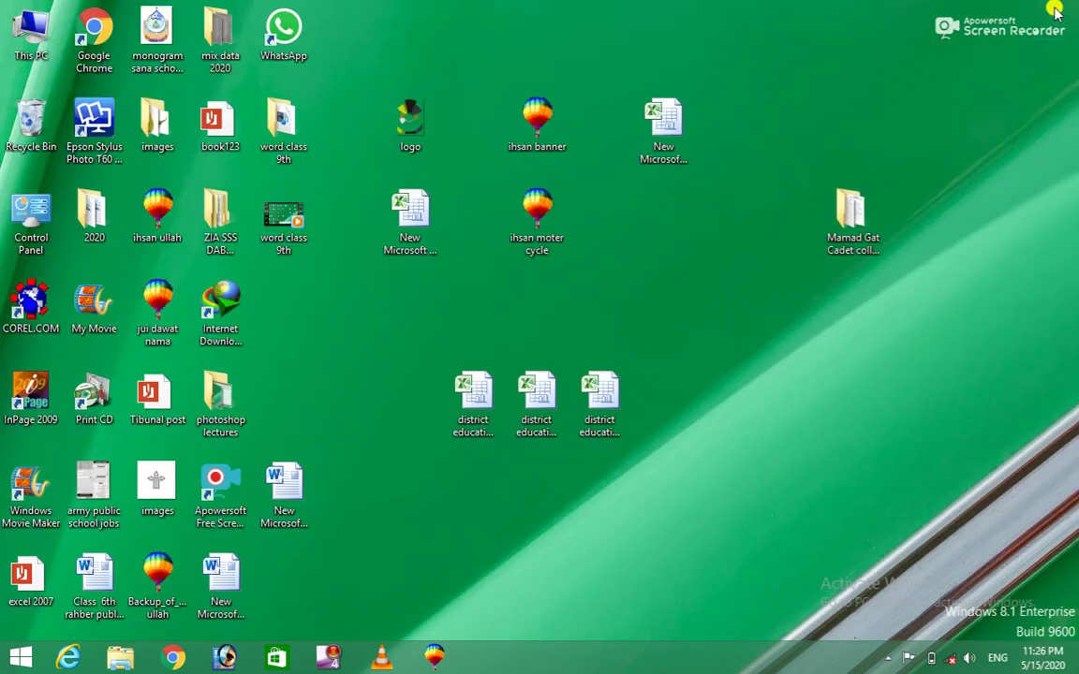
double_click(666, 116)
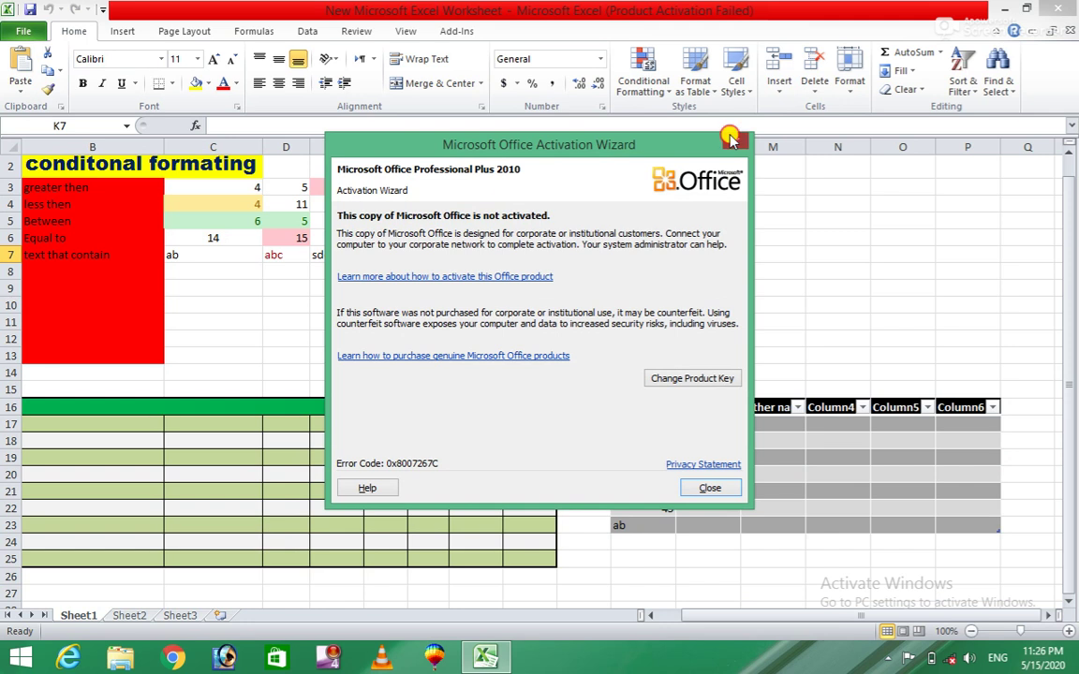
Dismiss the activation warning and delete cell G4, shifting the row's cells left
click(732, 140)
click(815, 84)
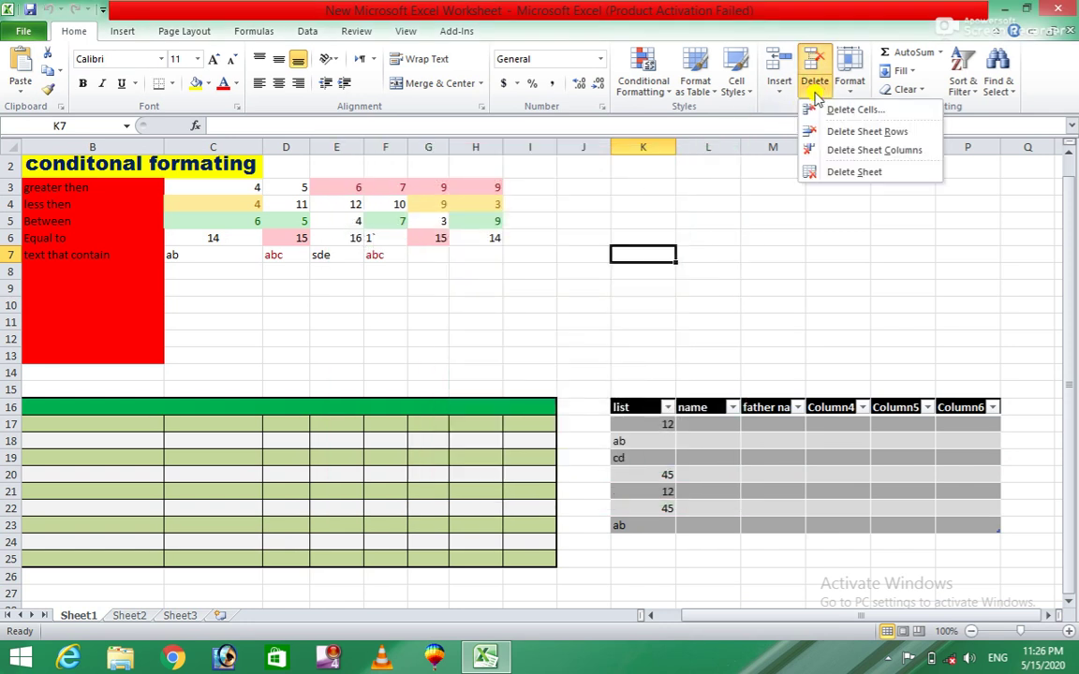
click(562, 246)
click(427, 199)
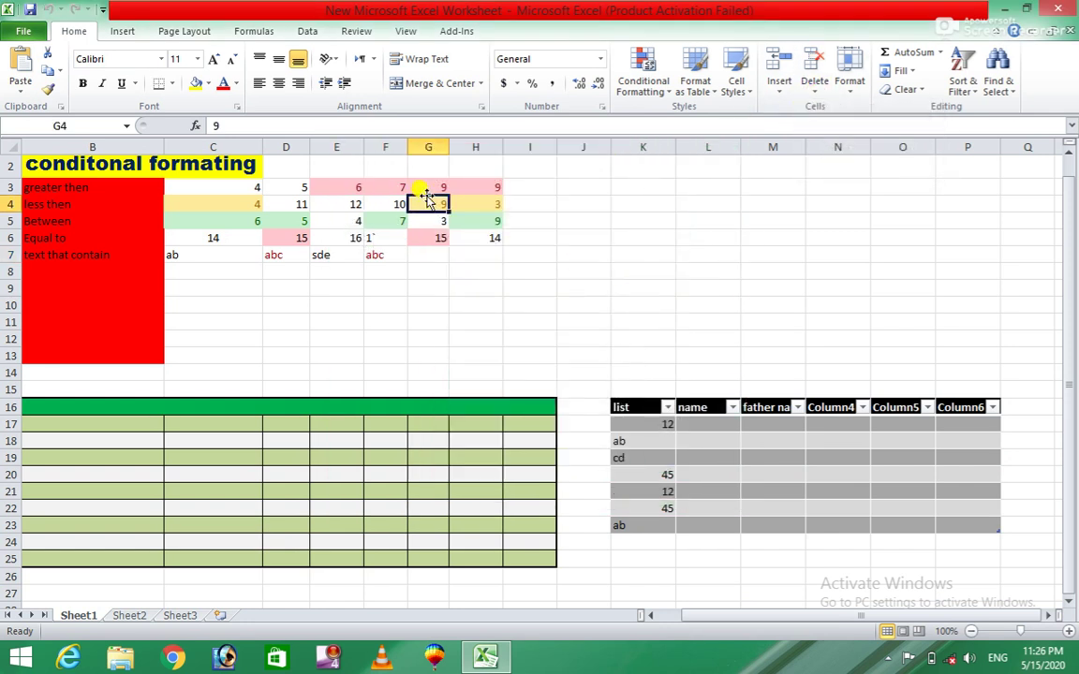
click(811, 86)
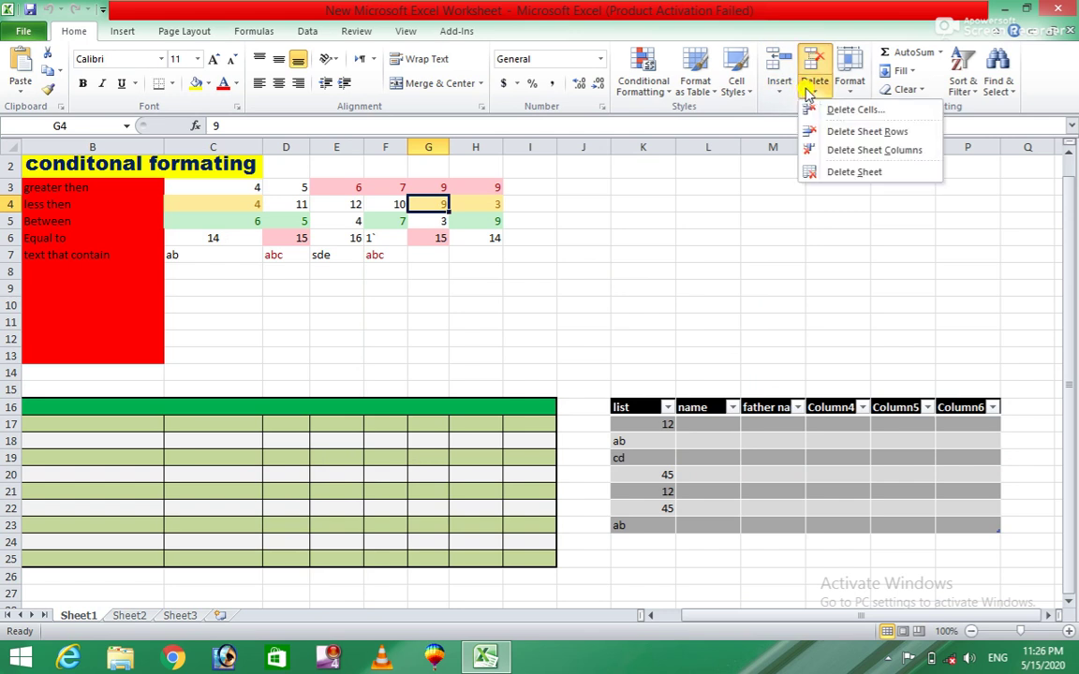
click(852, 111)
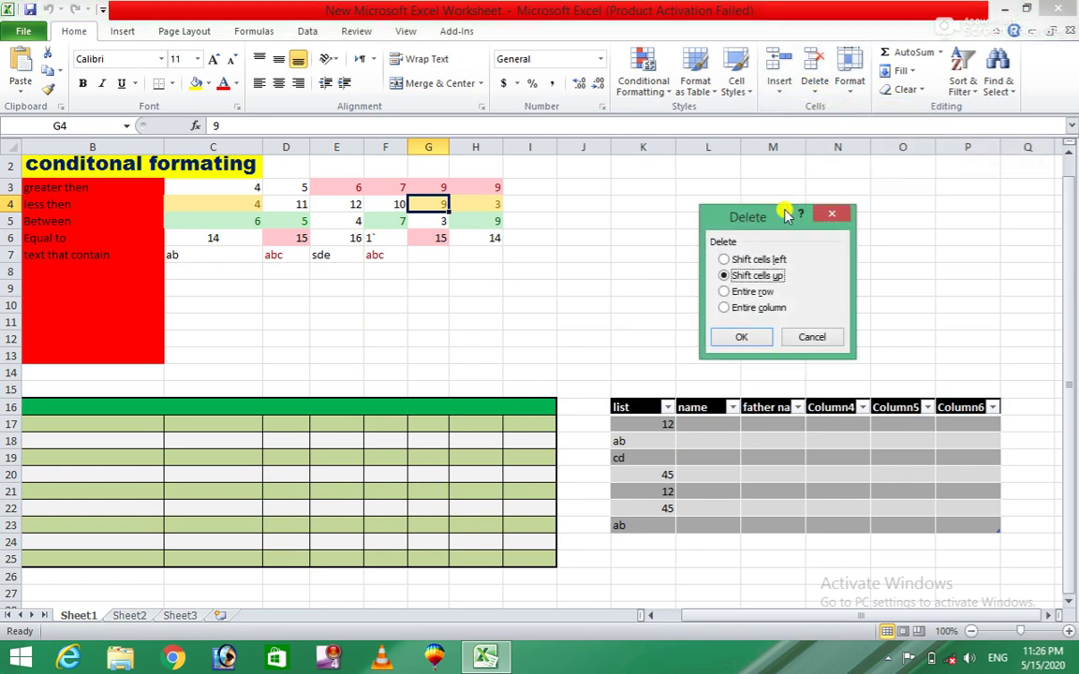
click(725, 260)
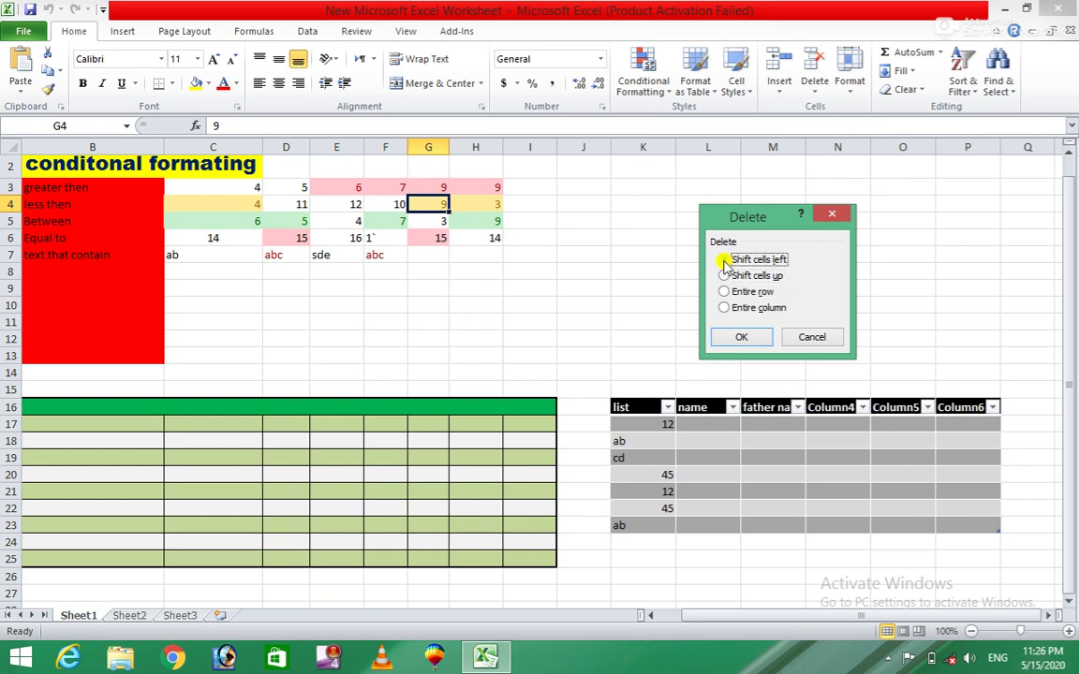
click(724, 337)
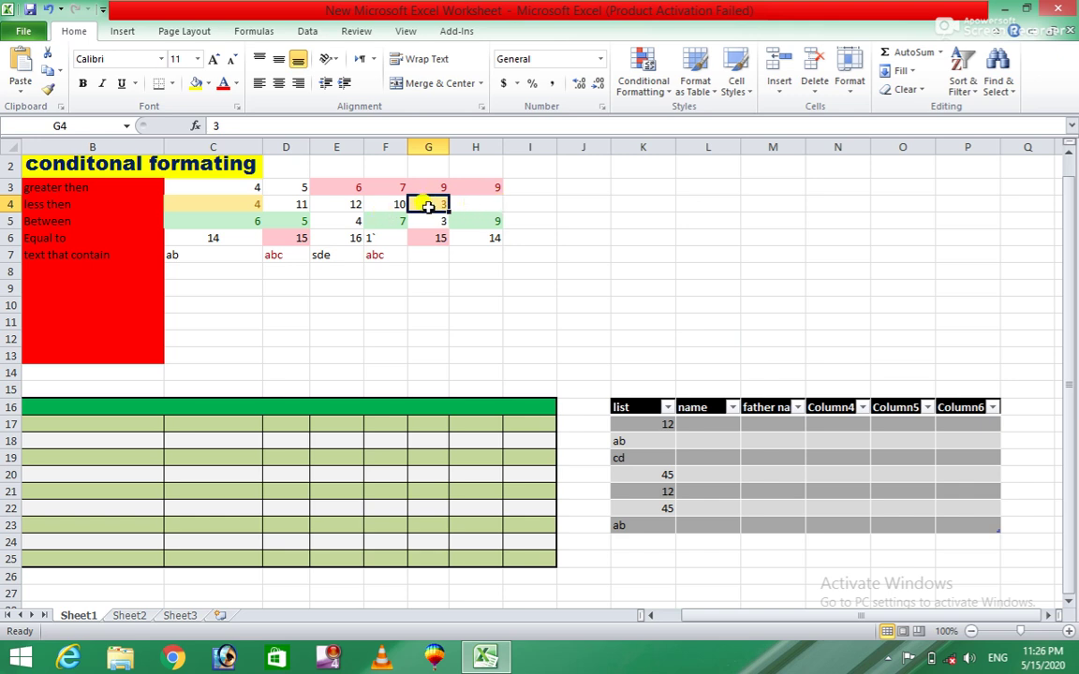
Undo that deletion, then delete G4 again with cells shifting left
key(ctrl+z)
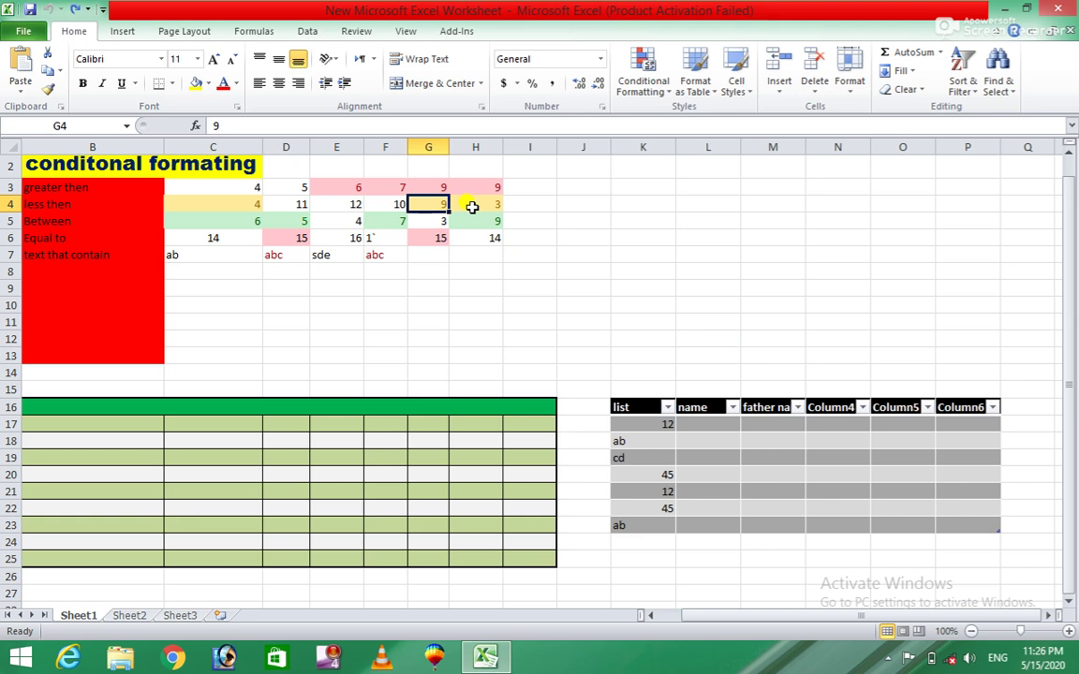
click(814, 89)
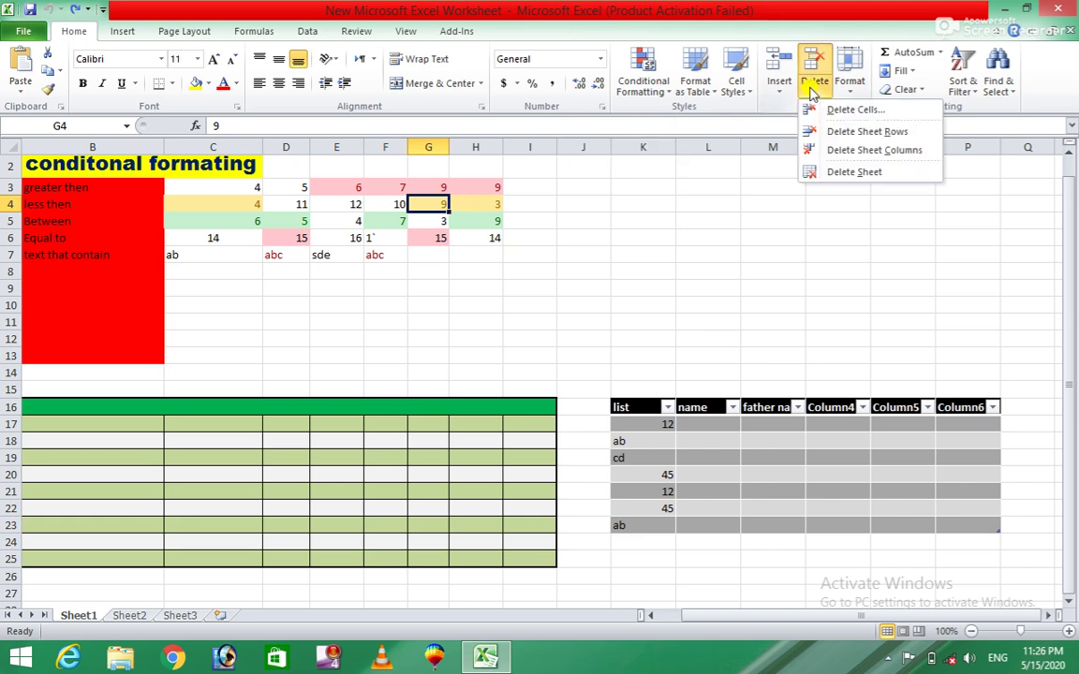
click(846, 112)
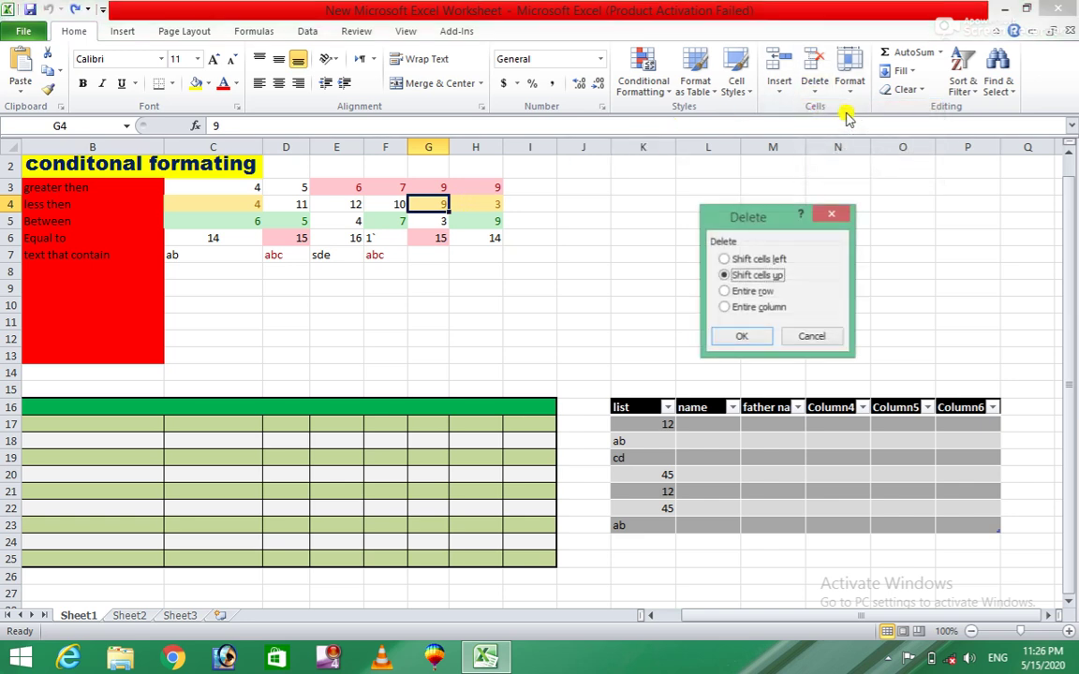
click(724, 260)
click(727, 335)
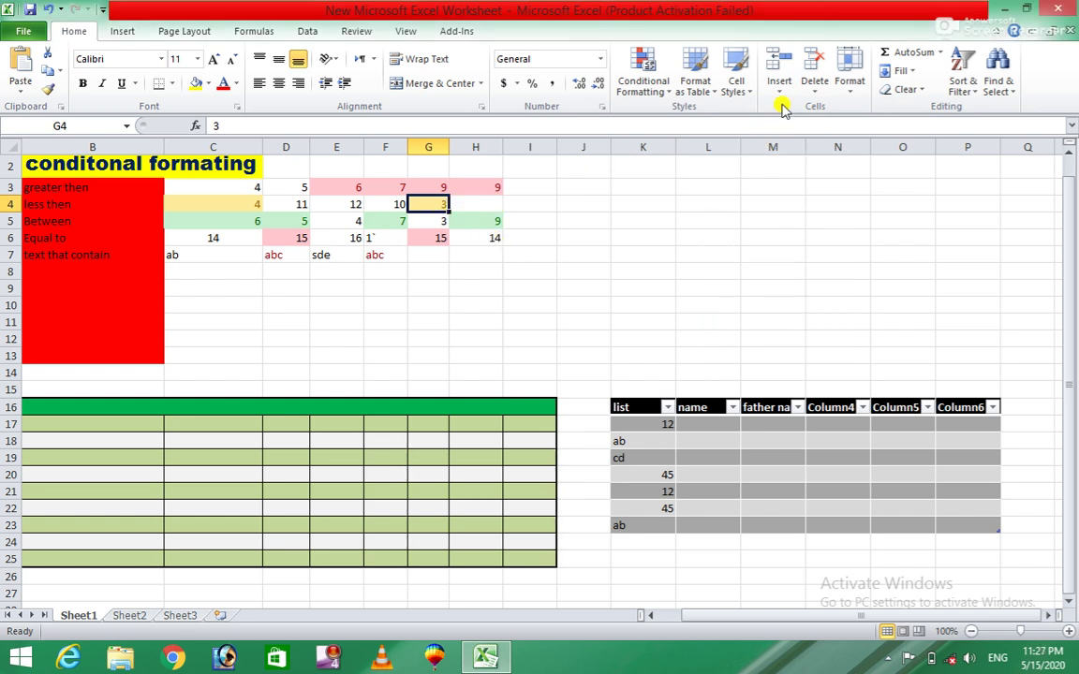
Try deleting the cell with column G shifting up, then undo it
click(815, 93)
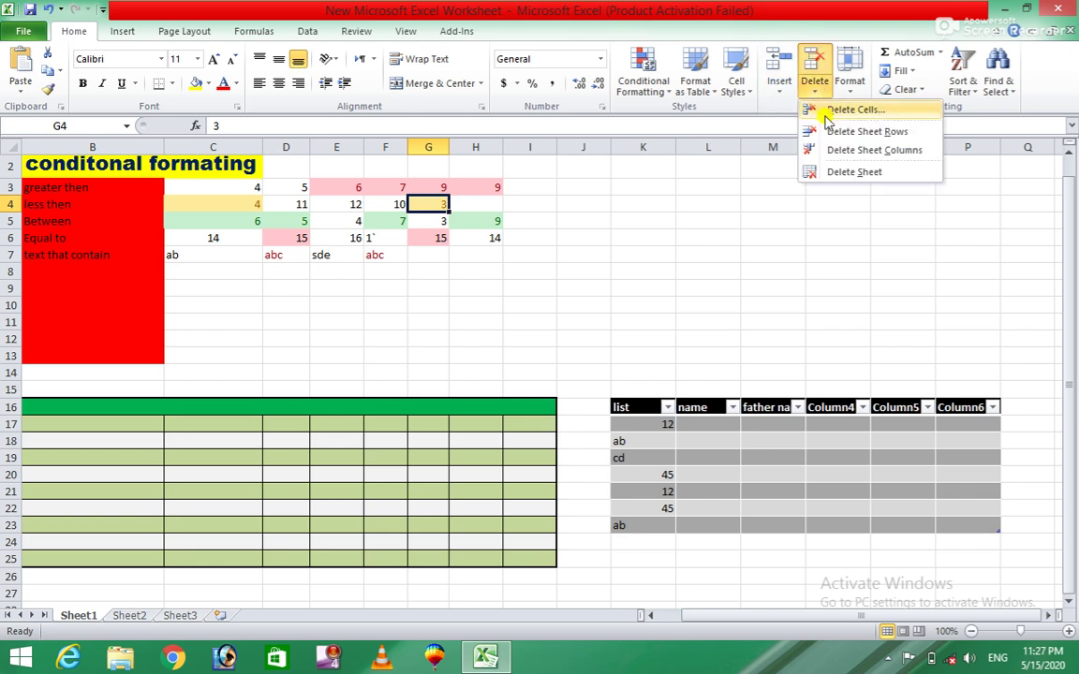
click(837, 112)
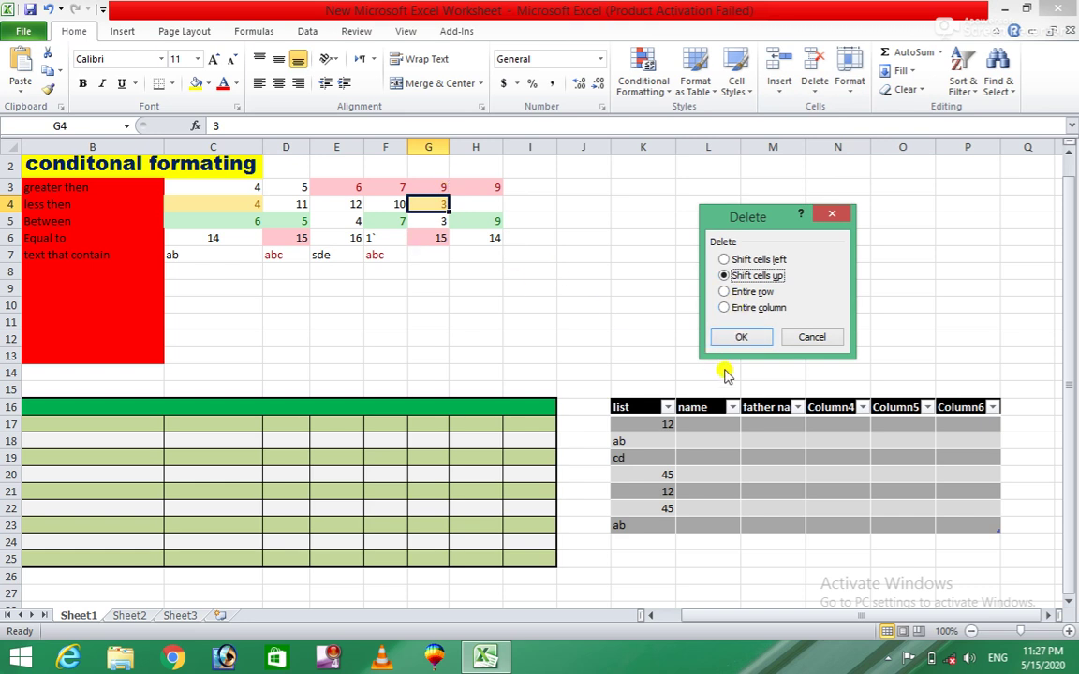
click(739, 337)
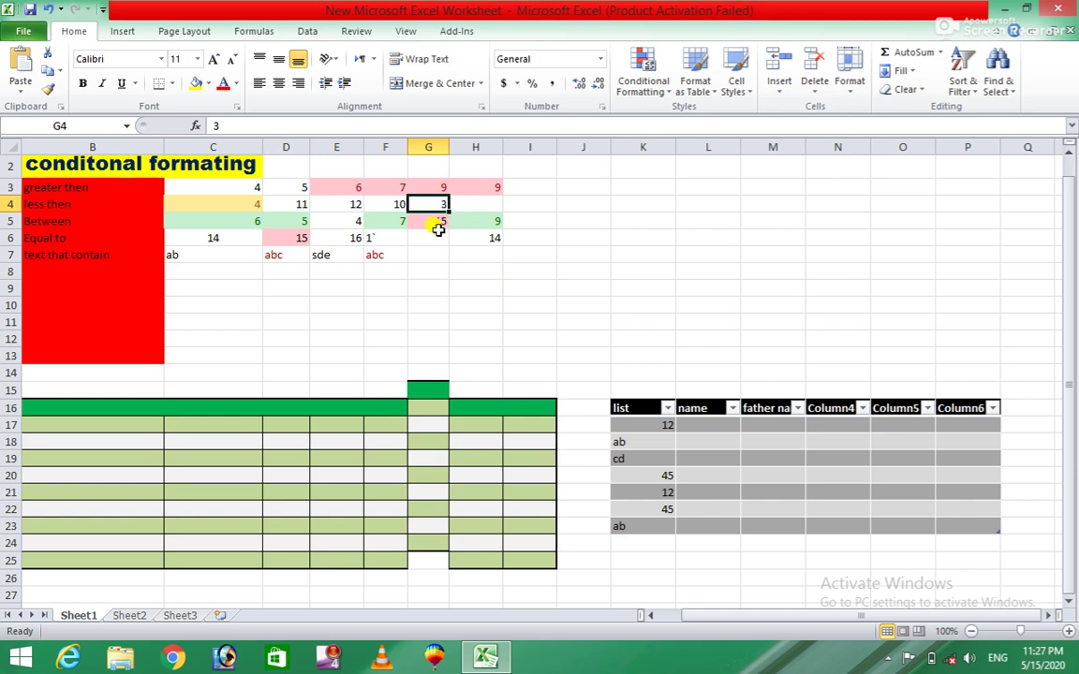
key(ctrl+z)
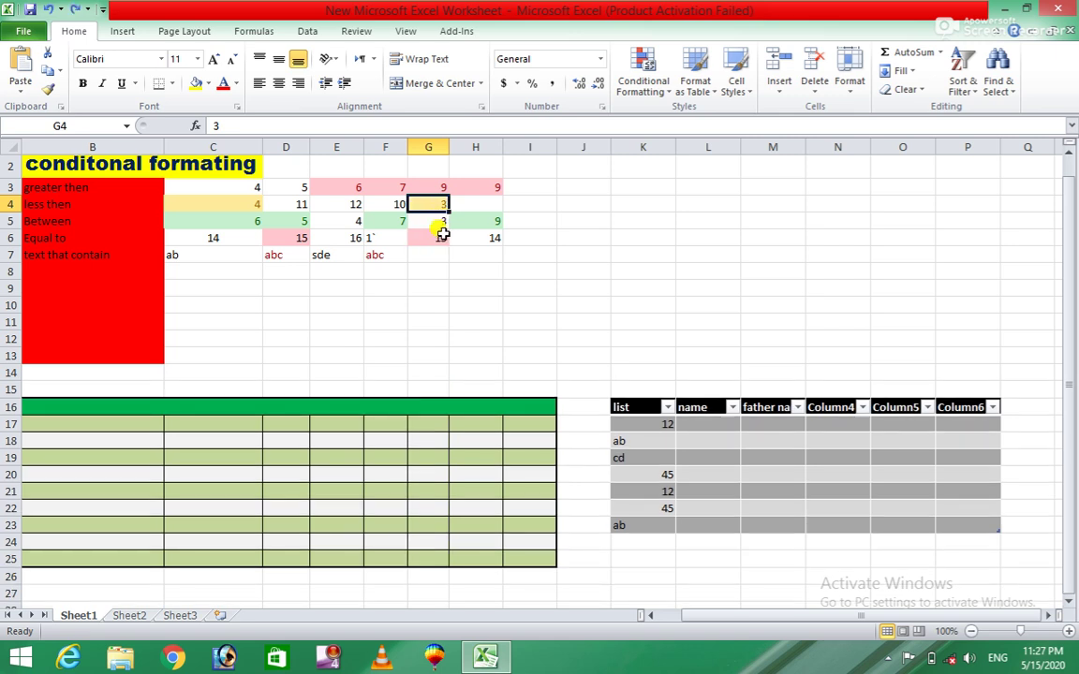
Delete the entire less then row through Delete Cells, then undo it
click(818, 97)
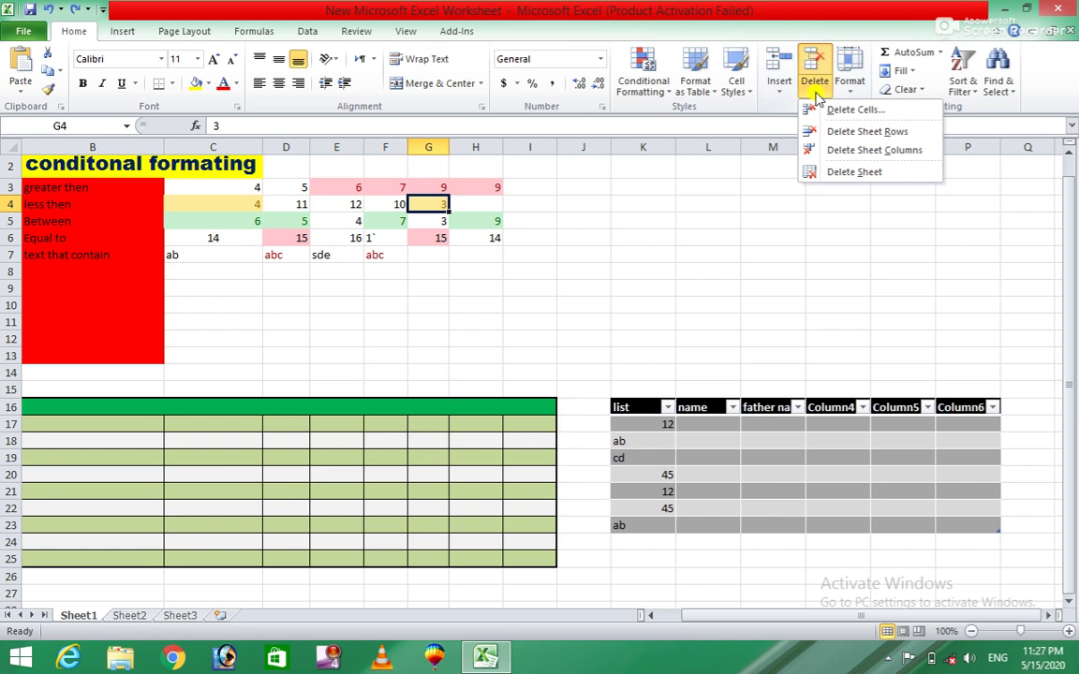
click(885, 112)
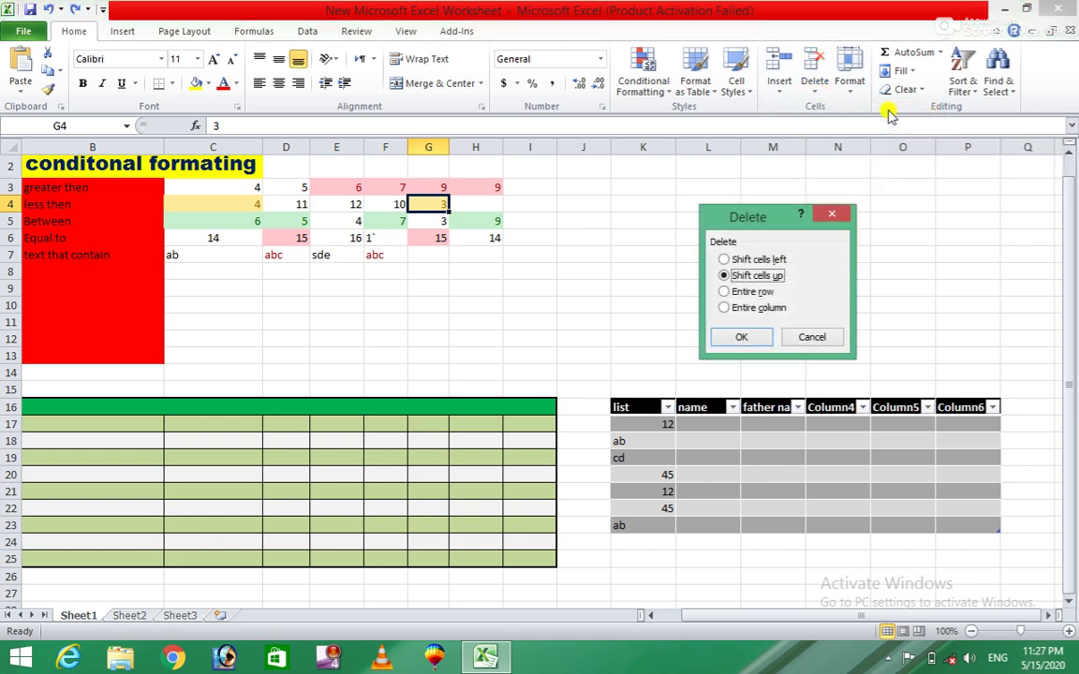
click(724, 291)
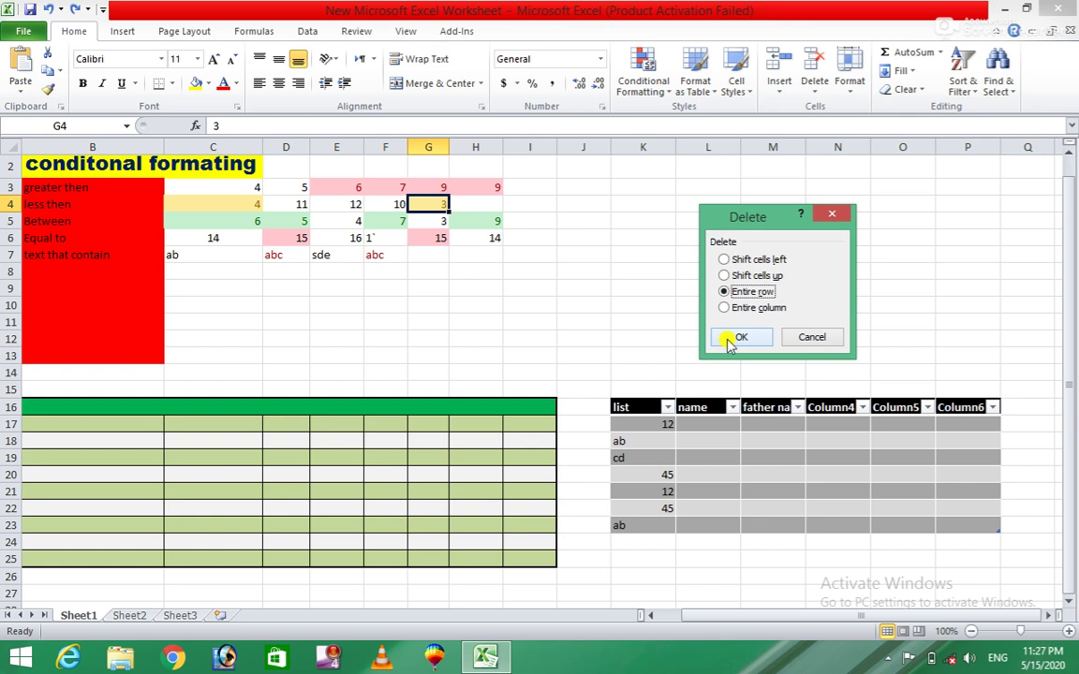
click(736, 339)
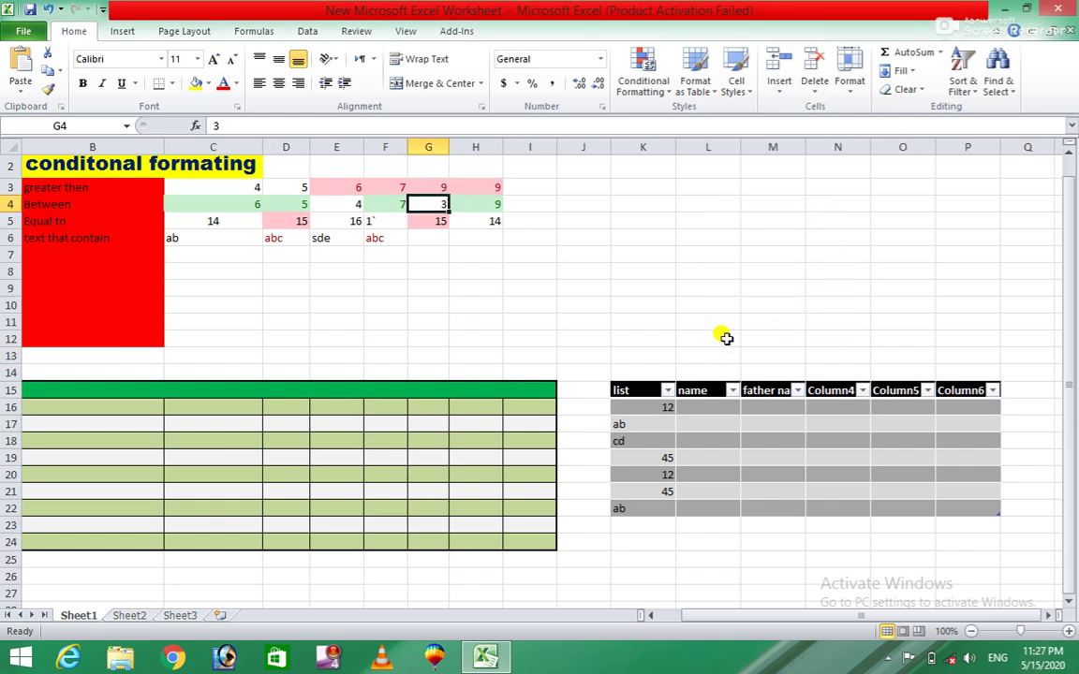
key(ctrl+z)
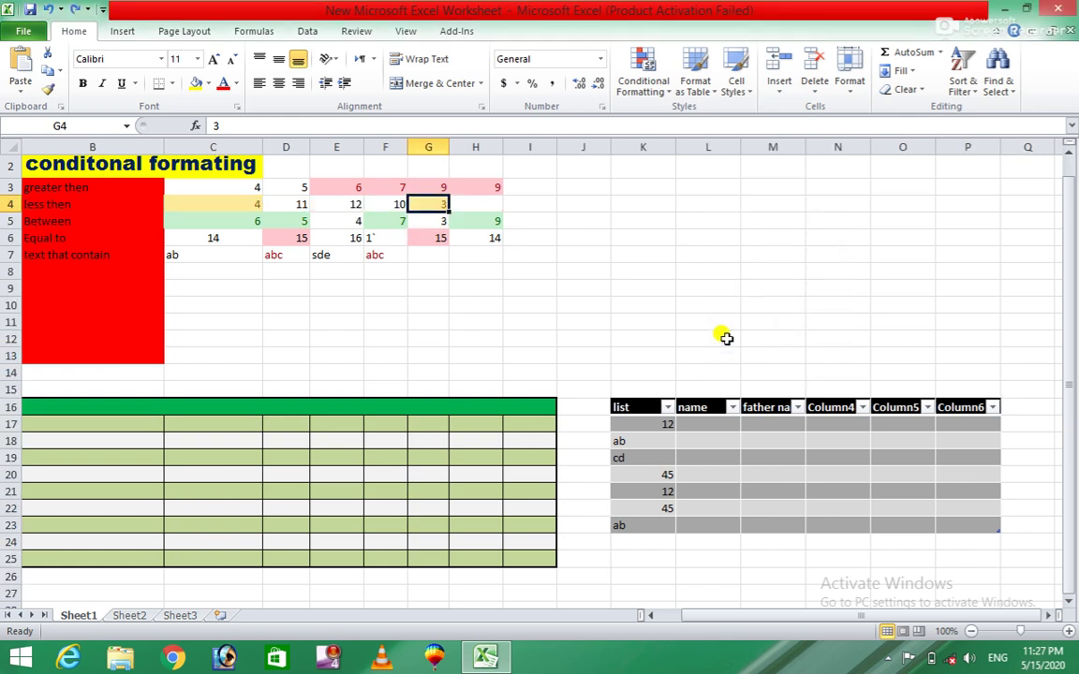
Delete the entire column G via Delete Cells, then restore it with Ctrl+Z
click(815, 91)
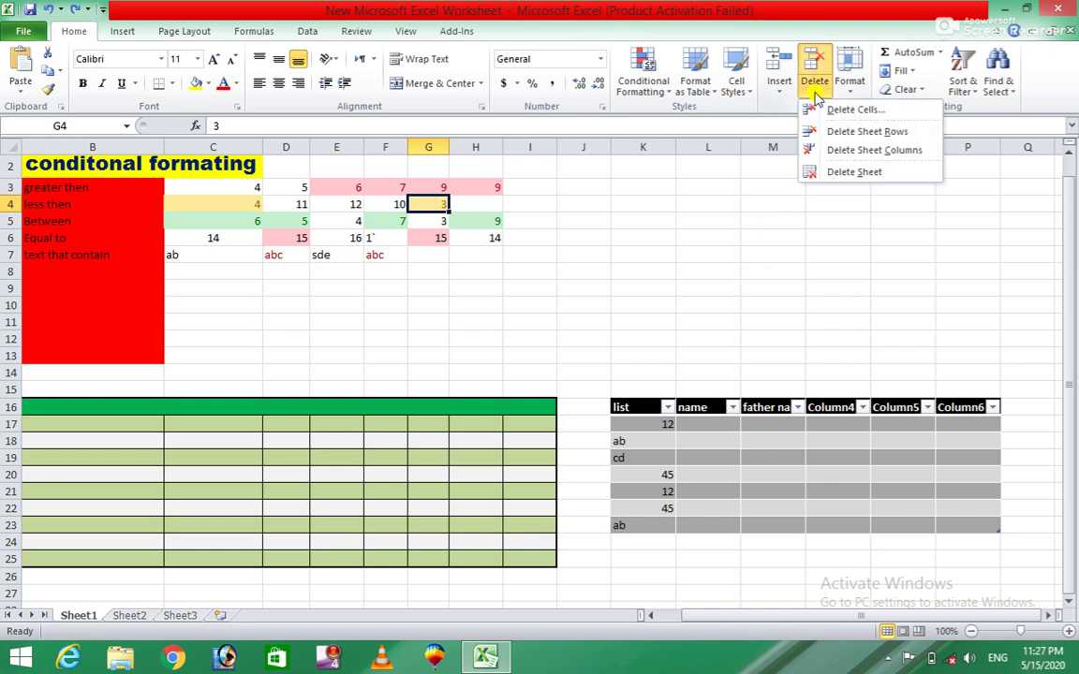
click(848, 109)
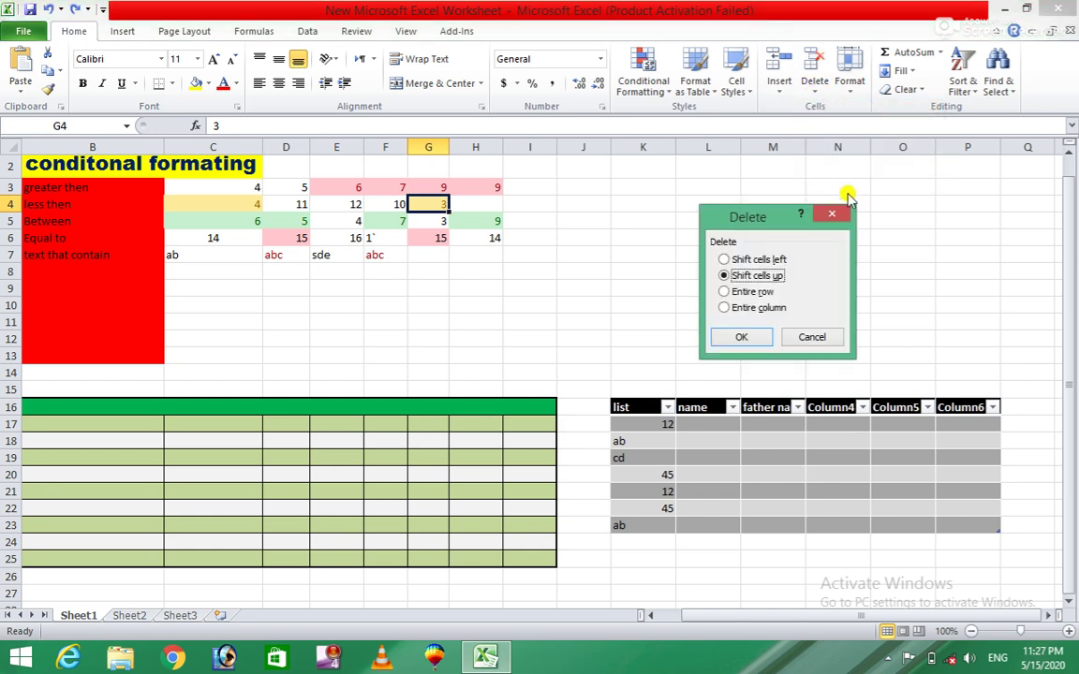
click(729, 310)
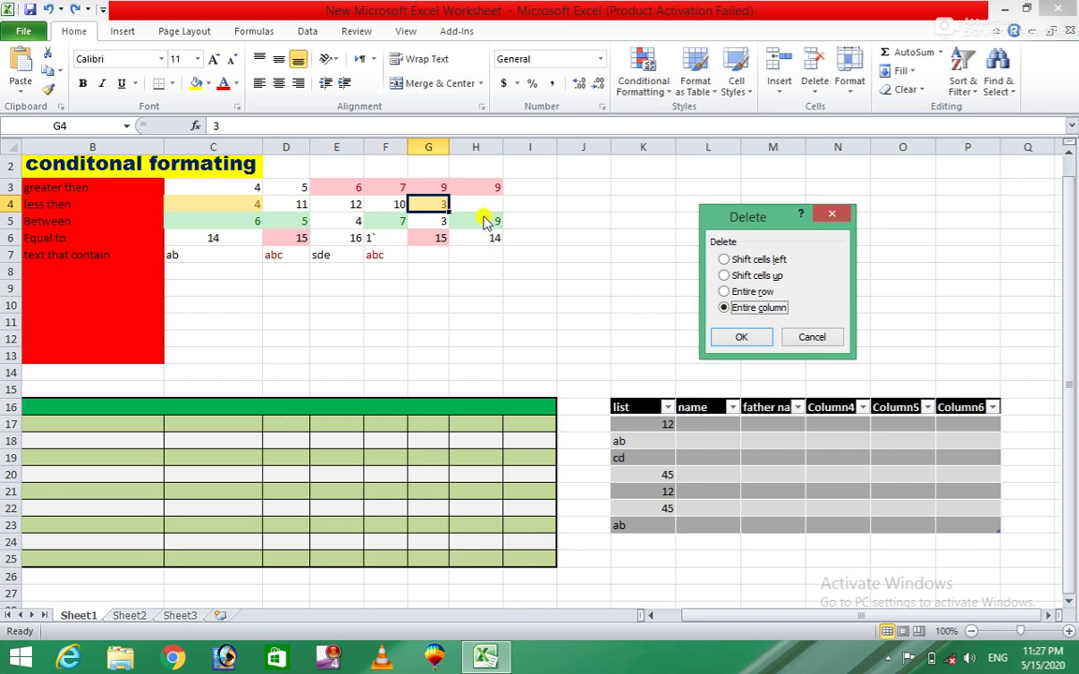
click(744, 340)
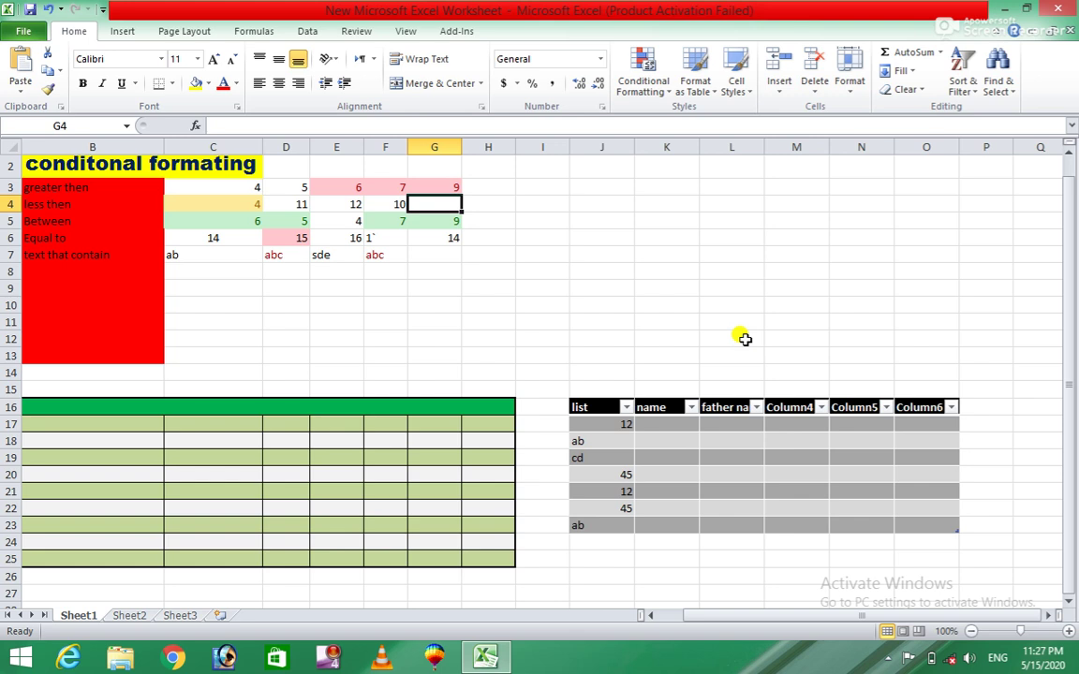
key(ctrl+z)
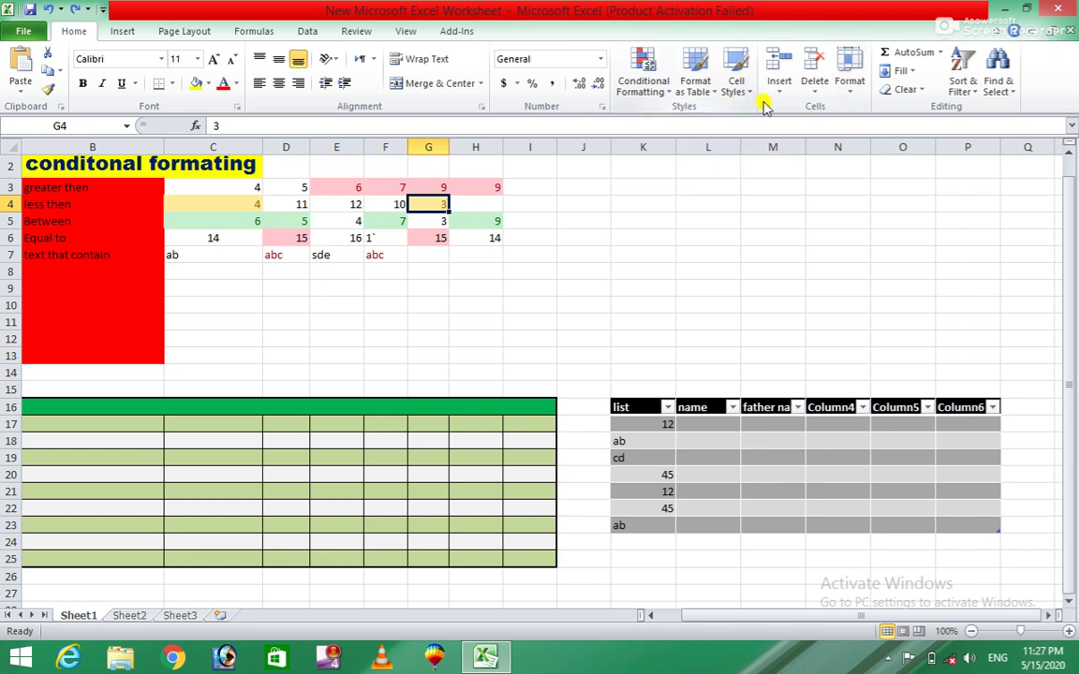
Select C3:H7 and give rows 3–7 a row height of 30
click(855, 94)
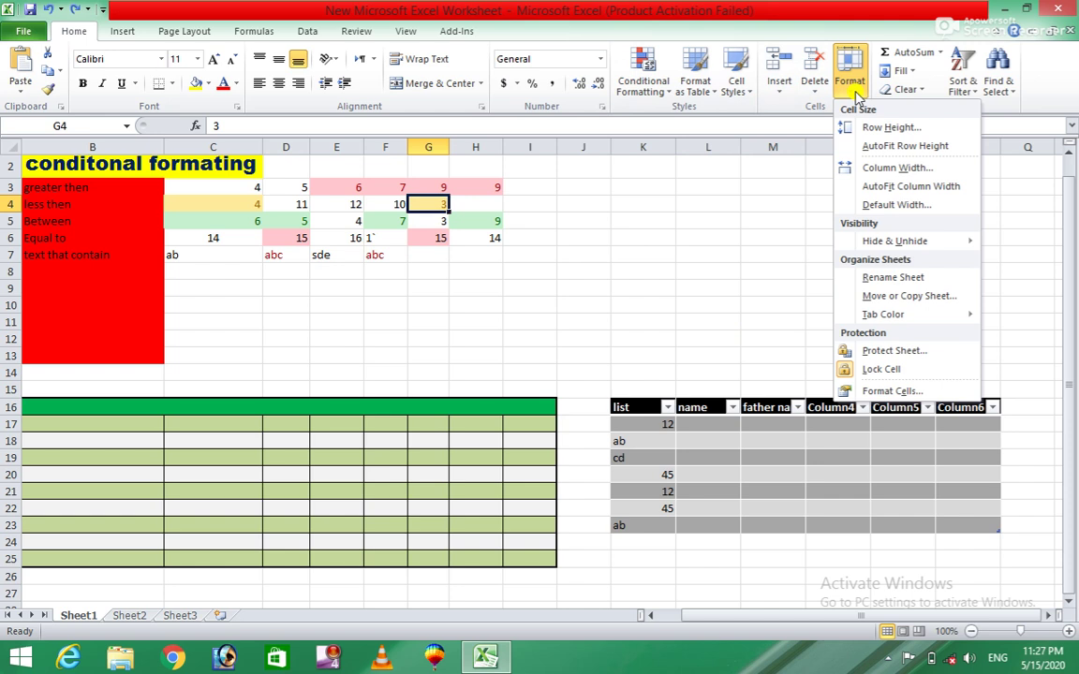
click(598, 214)
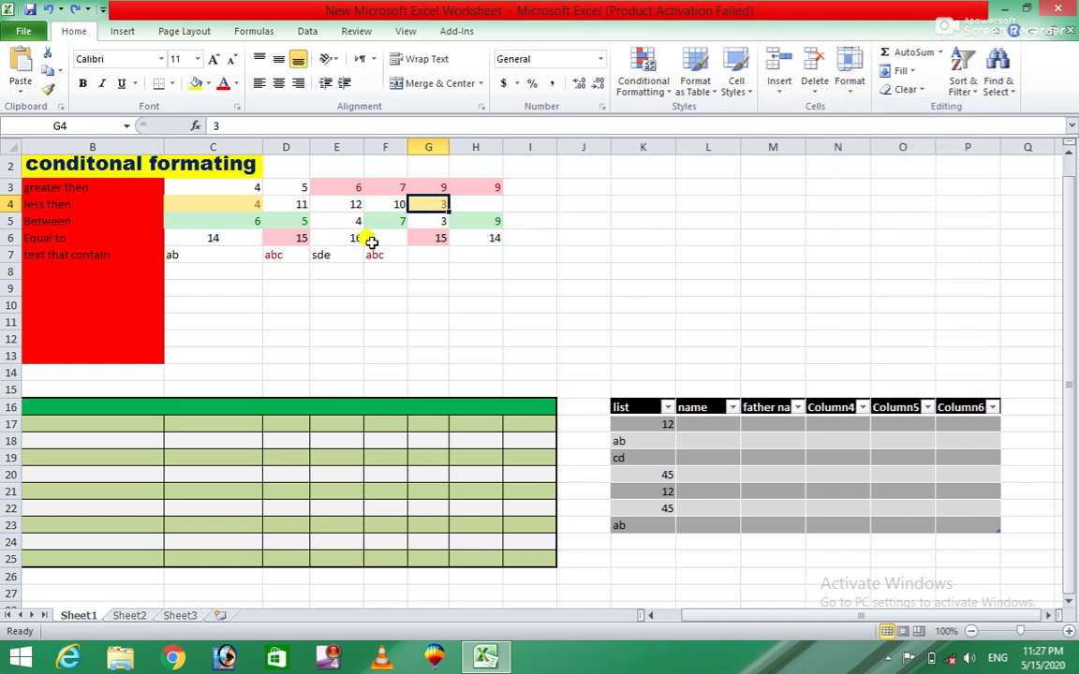
mouse_move(211, 187)
mouse_down()
mouse_move(380, 254)
mouse_move(491, 249)
mouse_up()
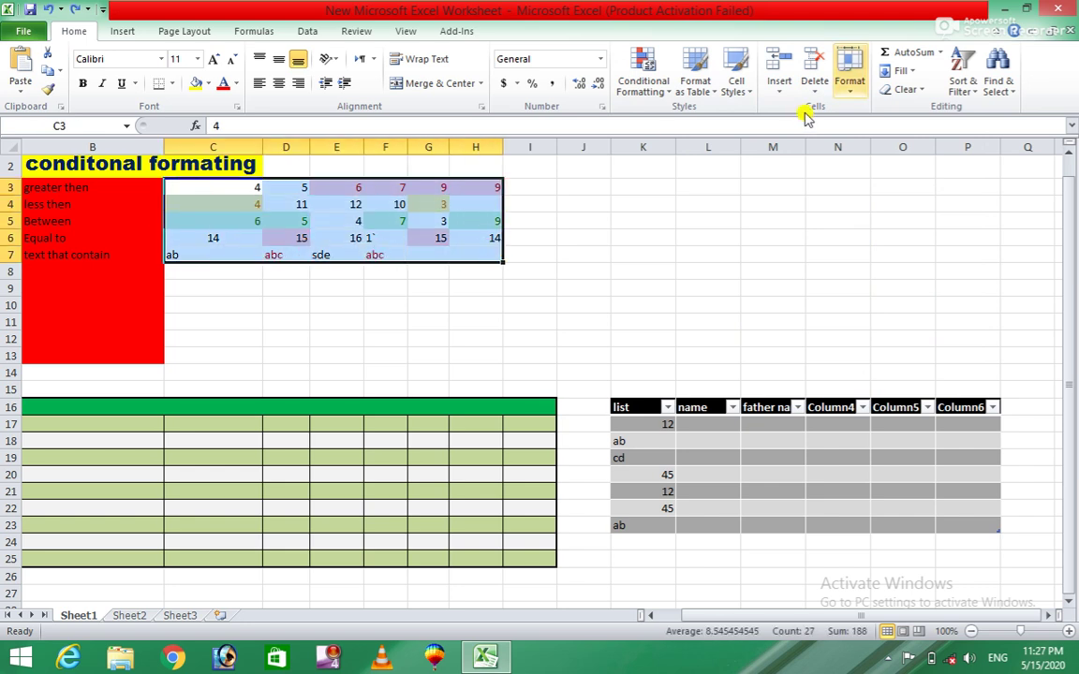
click(860, 89)
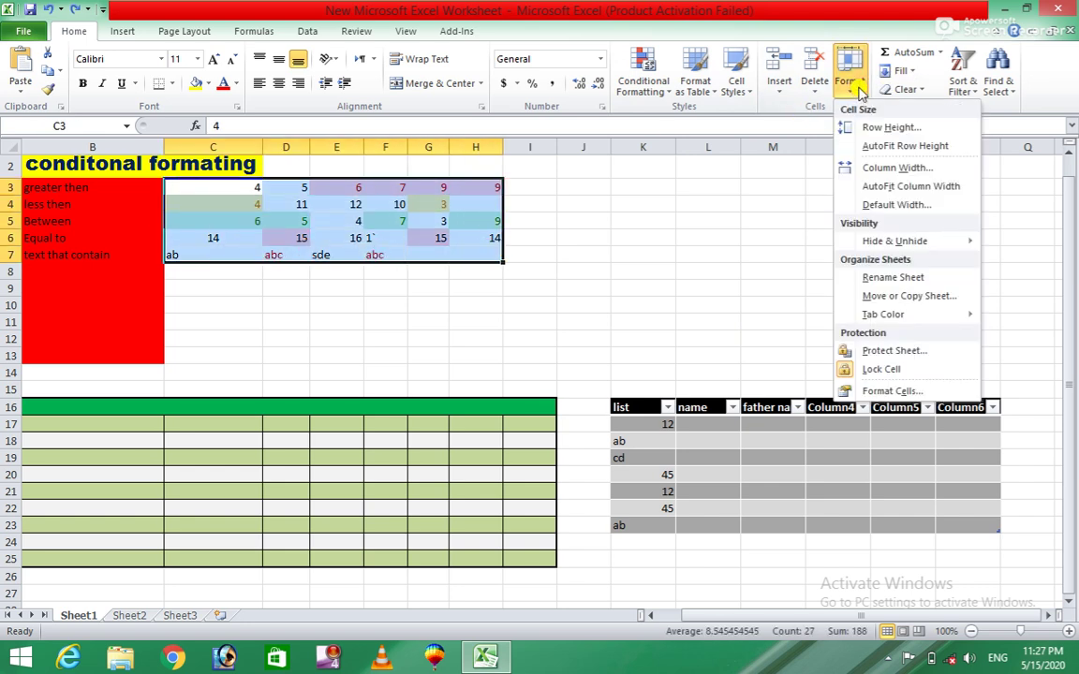
click(887, 131)
text(30)
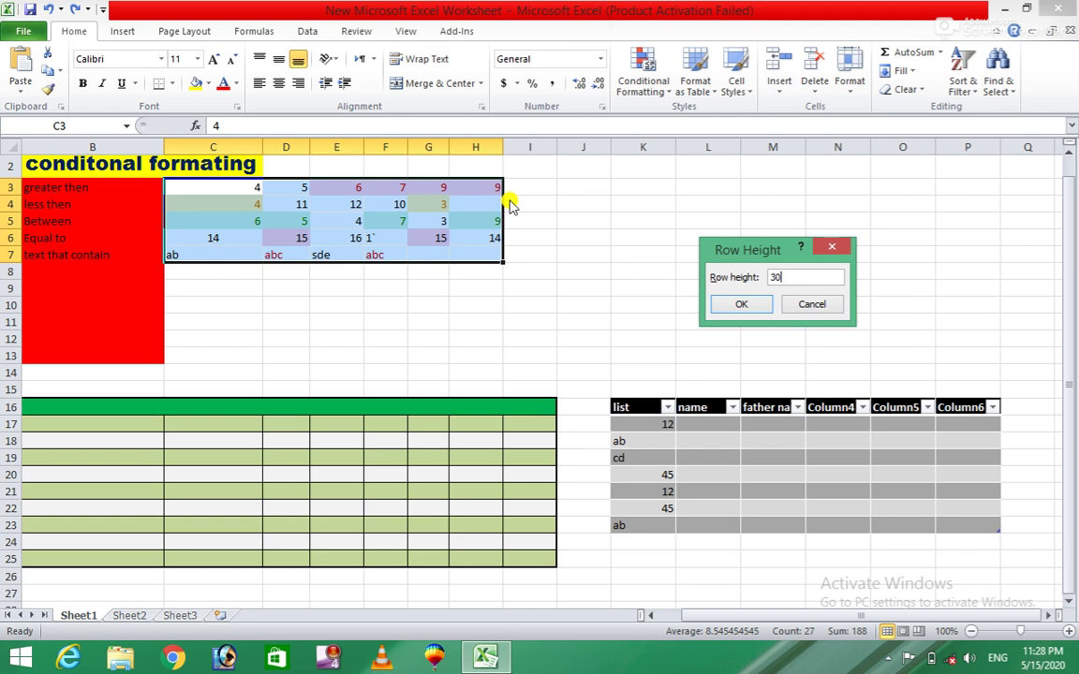
click(738, 306)
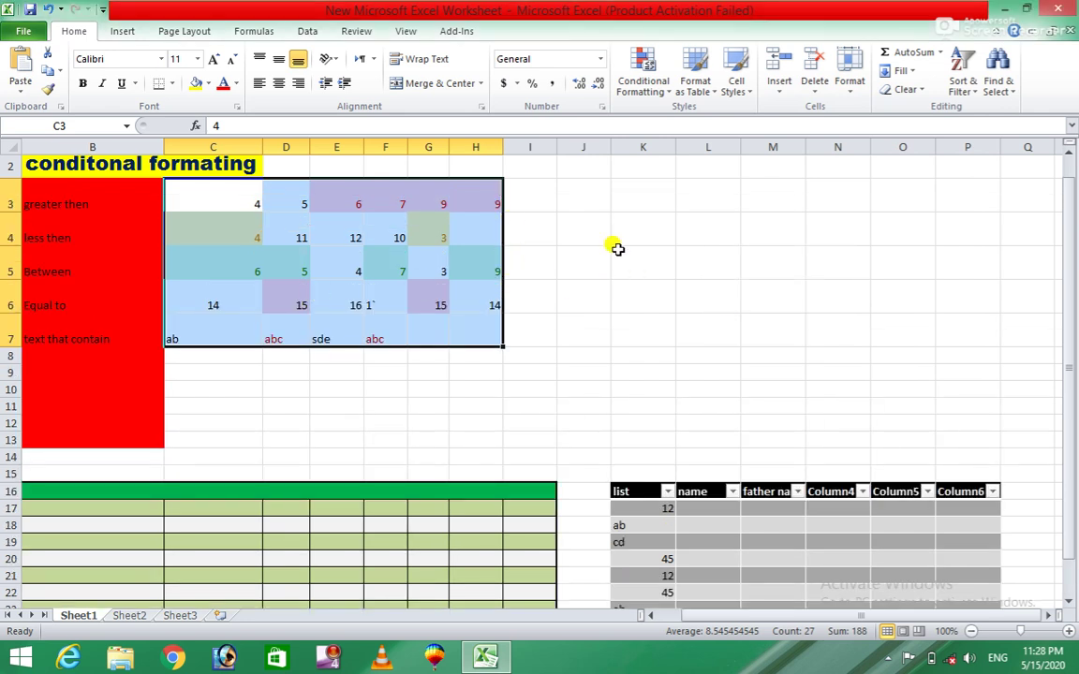
click(847, 89)
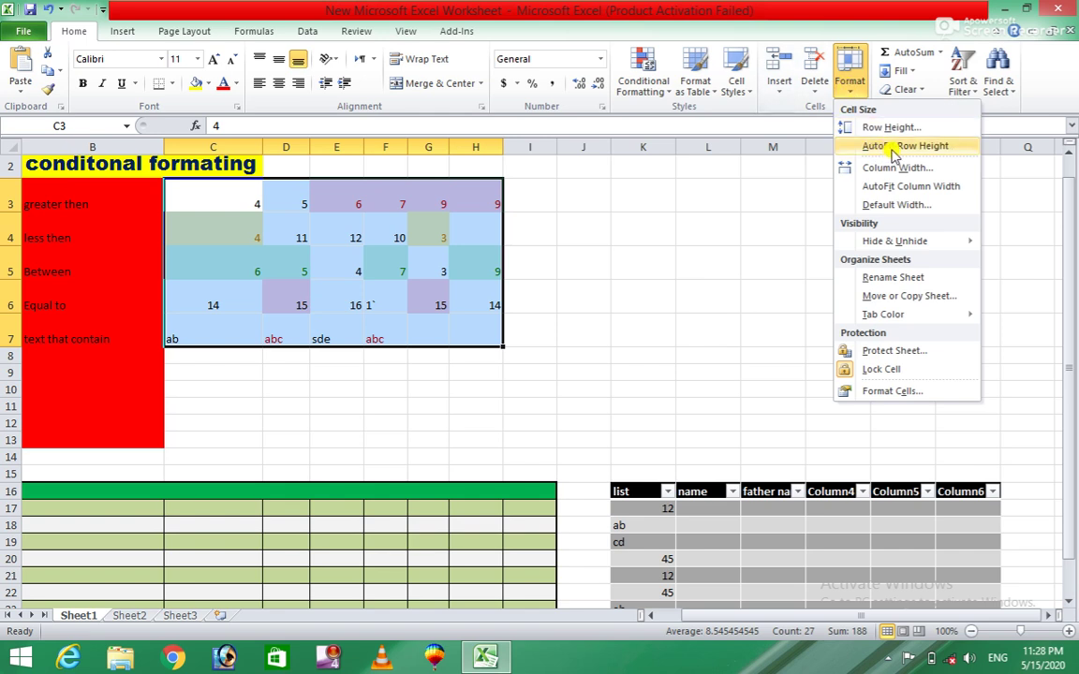
AutoFit rows 3–7 back to normal height and set columns C–H to width 20
click(892, 148)
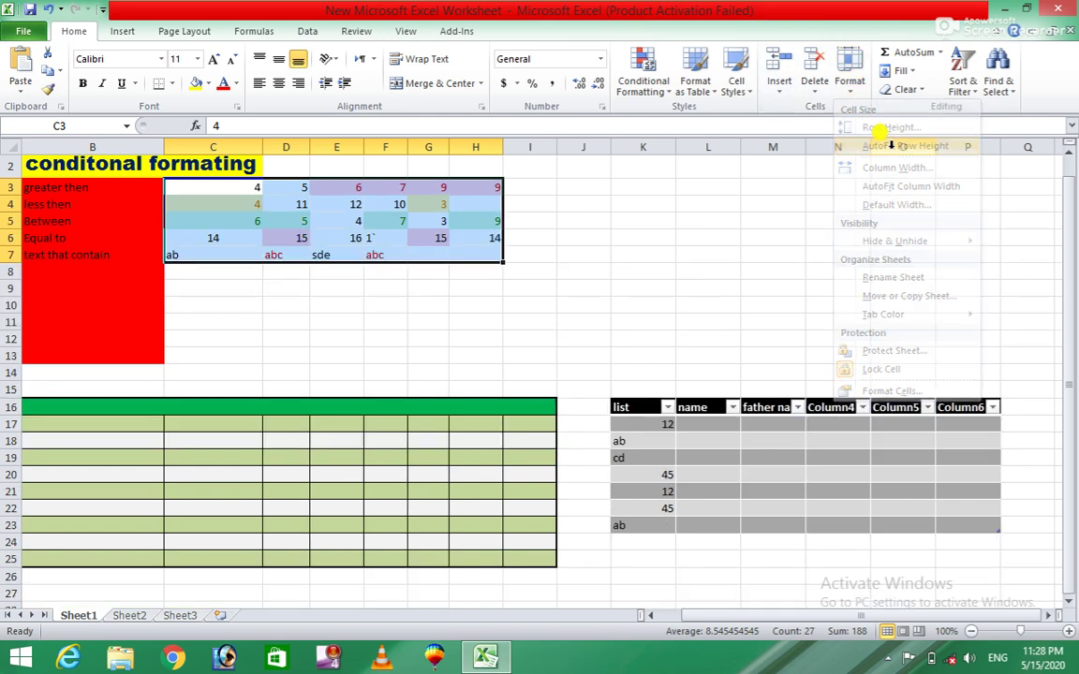
click(850, 89)
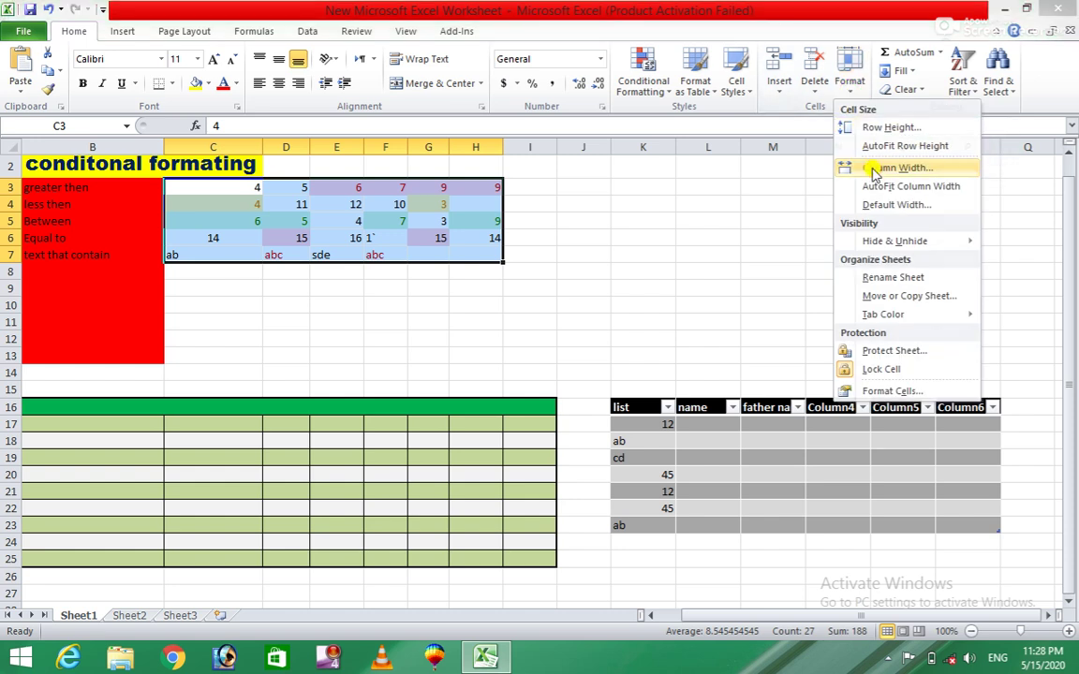
click(880, 168)
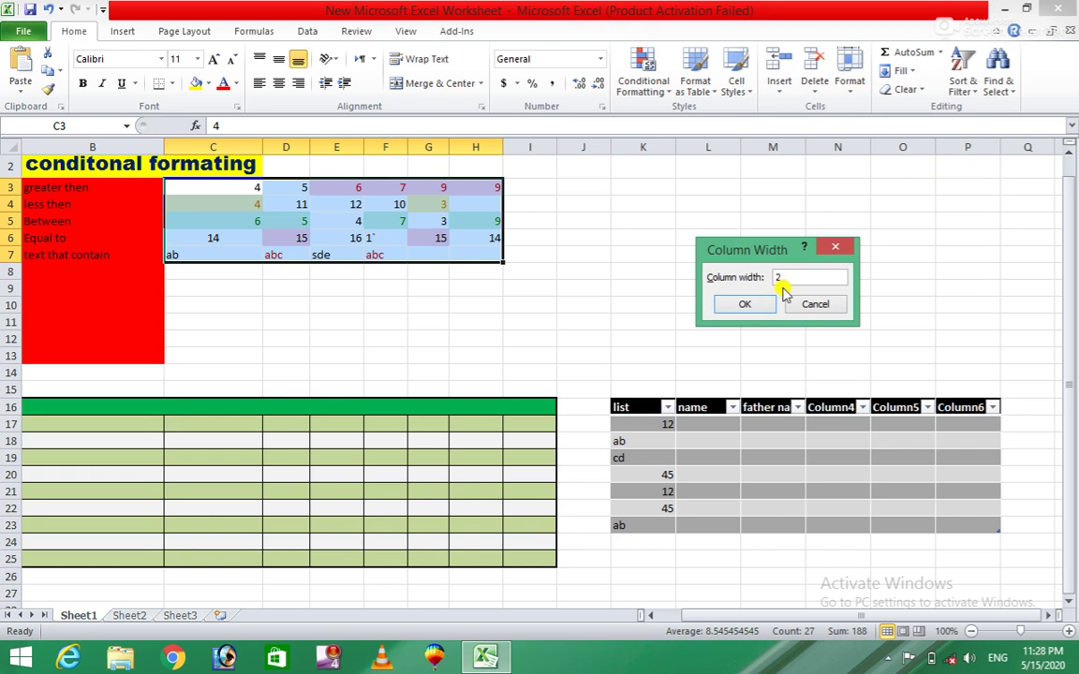
click(748, 306)
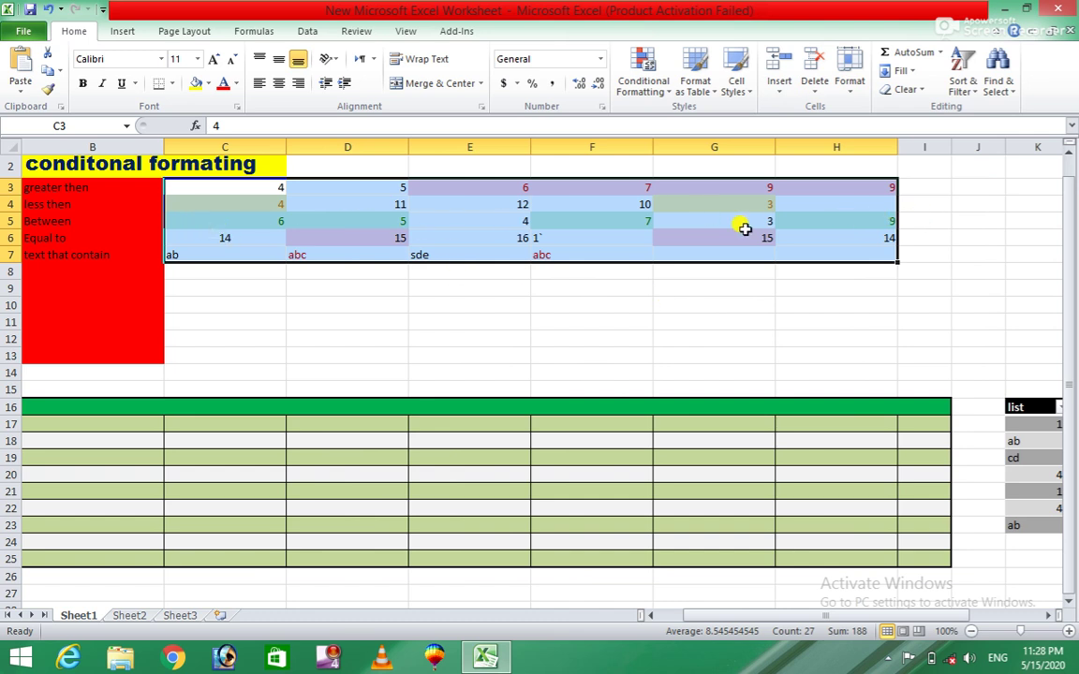
click(850, 82)
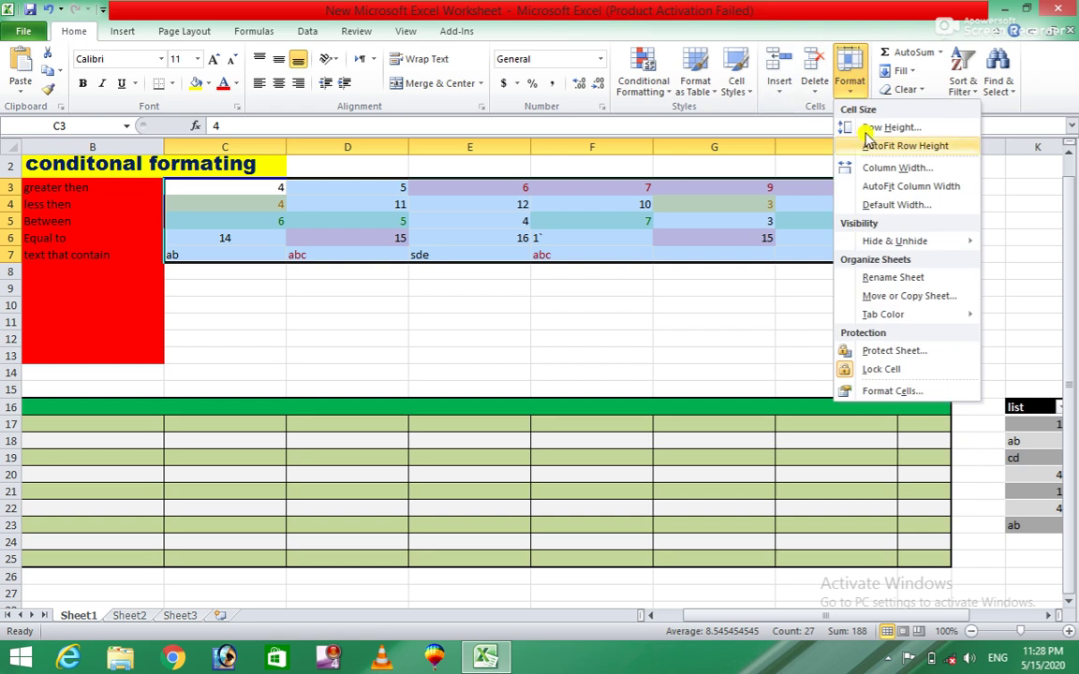
AutoFit columns C–H, then apply the 8.43 standard column width
click(893, 187)
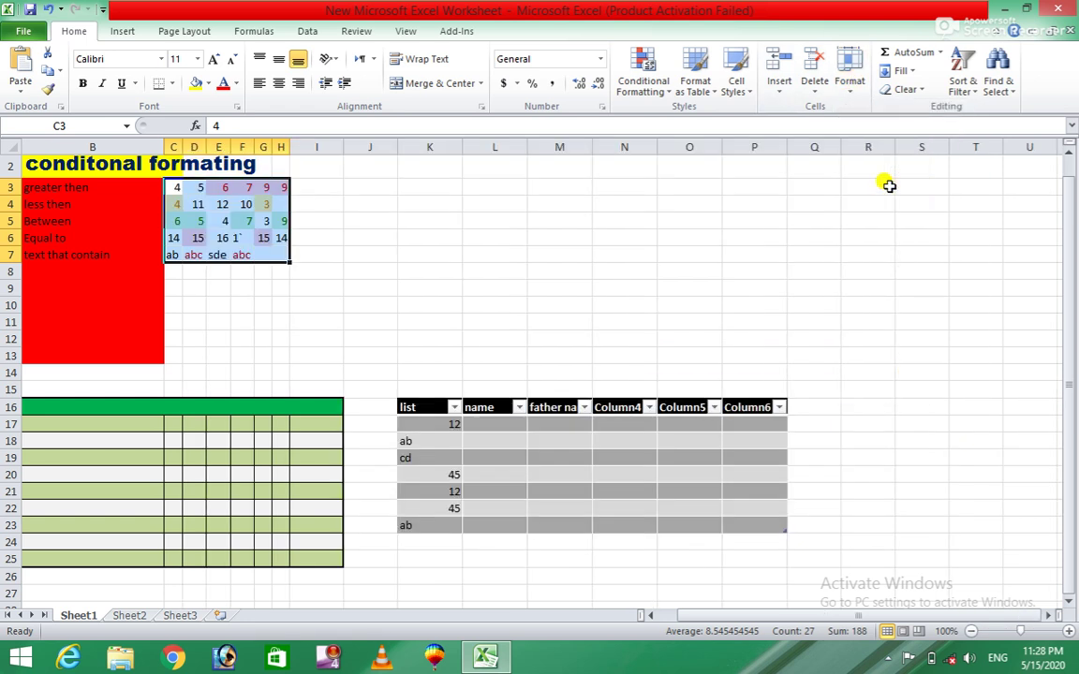
click(848, 92)
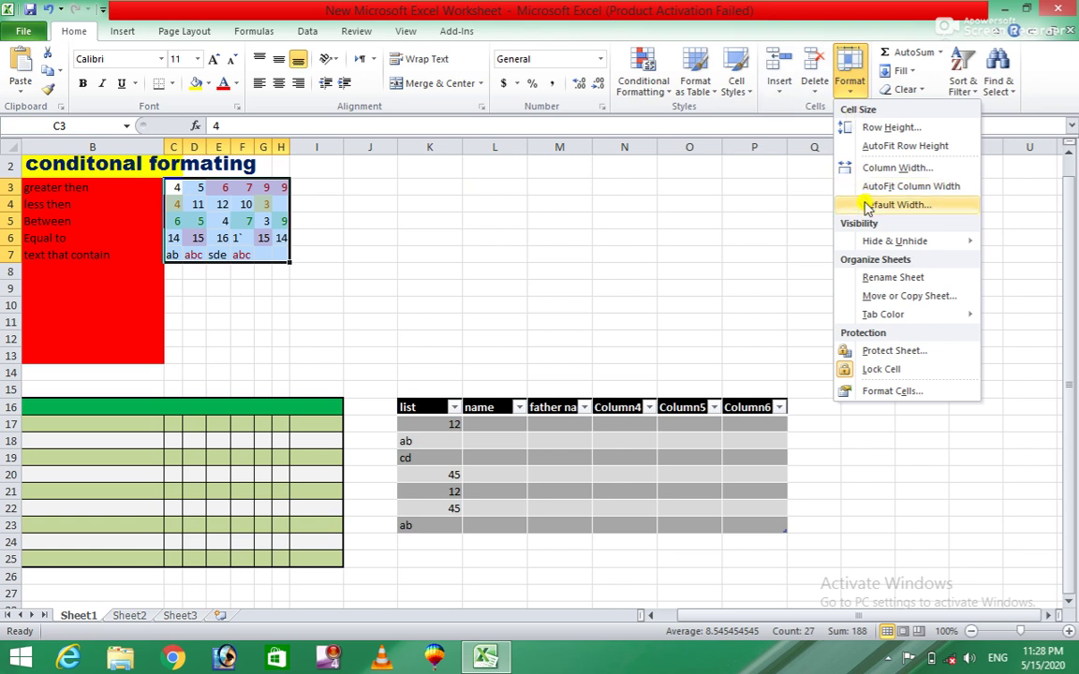
click(865, 206)
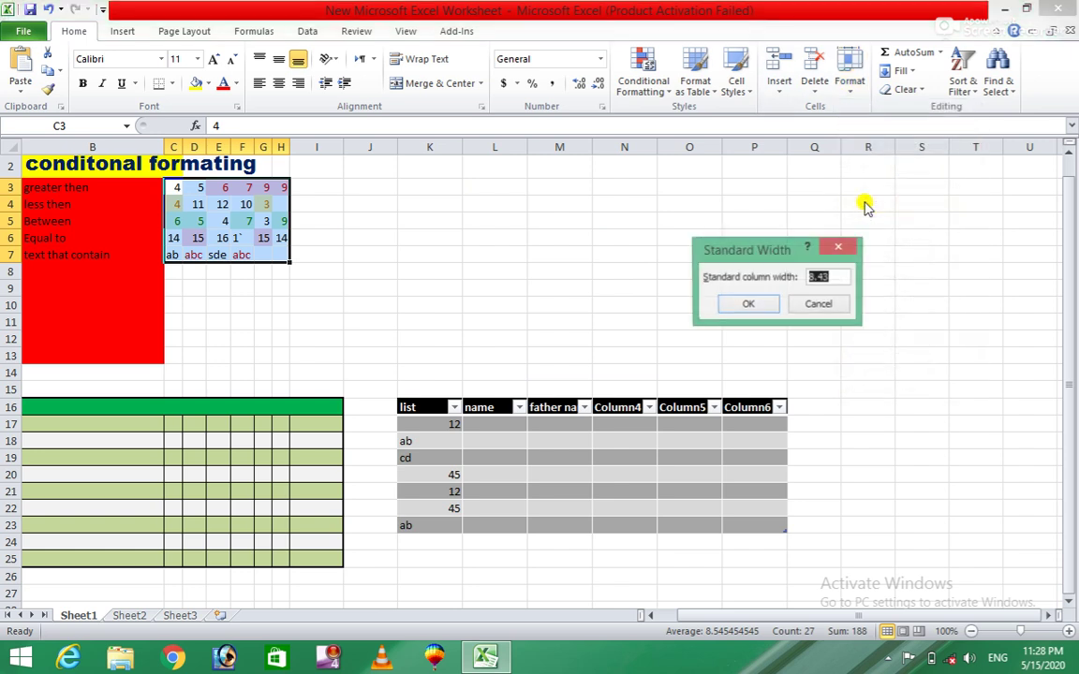
click(751, 303)
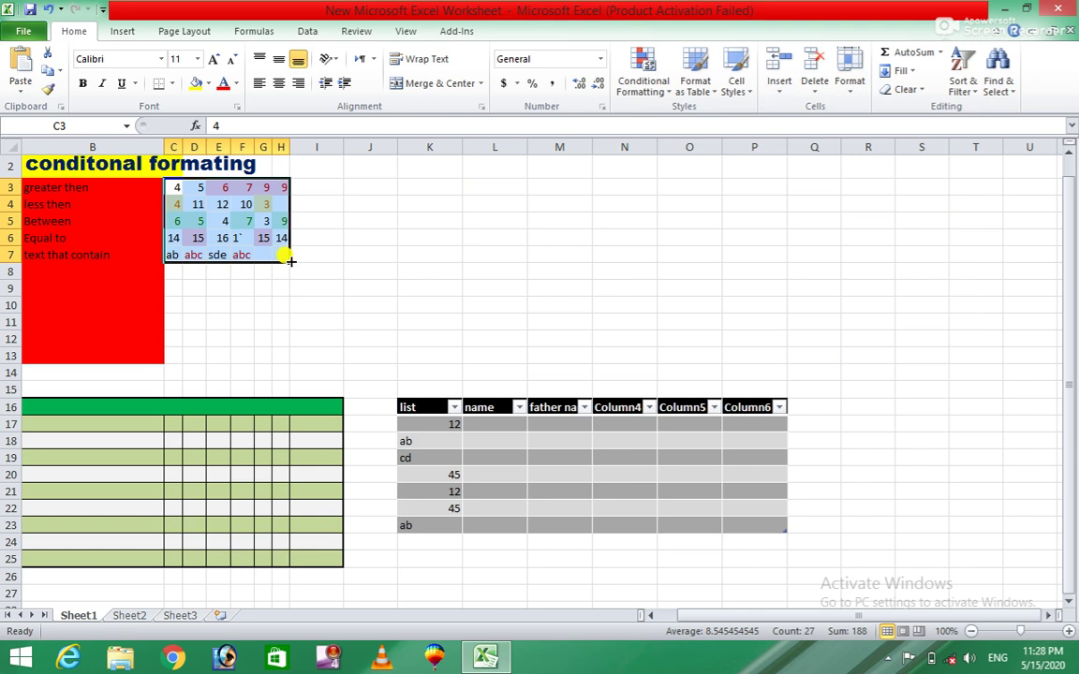
Extend the values through column L with the fill handle, then reverse the fill
drag(290, 261, 449, 281)
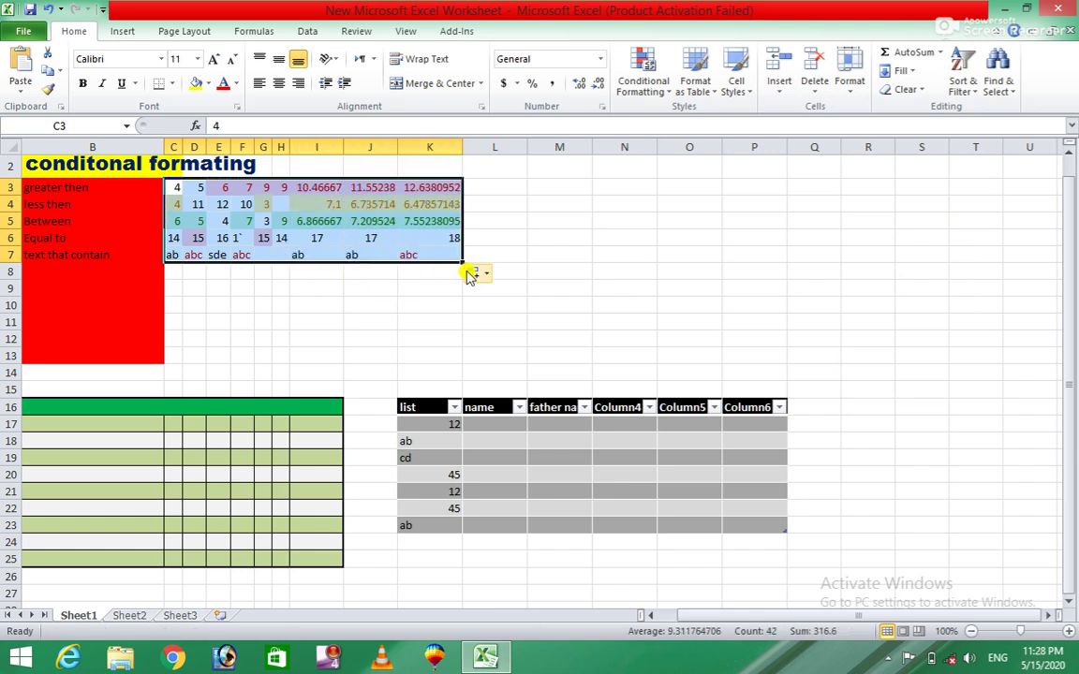
drag(460, 264, 526, 271)
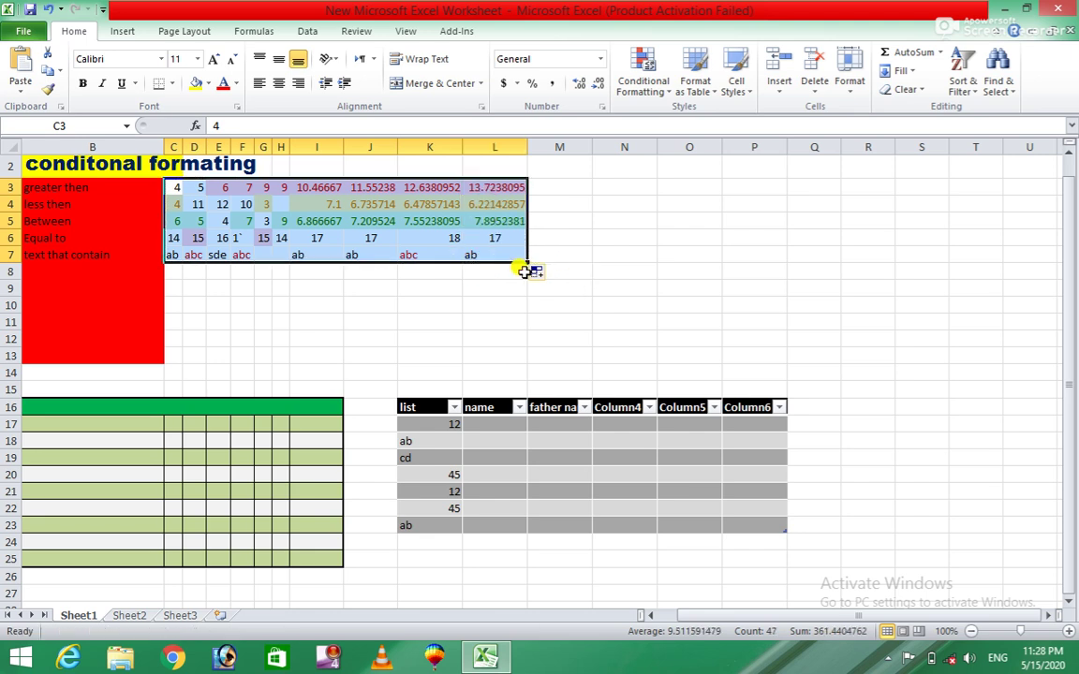
key(ctrl+z)
key(ctrl+z)
key(ctrl+z)
key(ctrl+z)
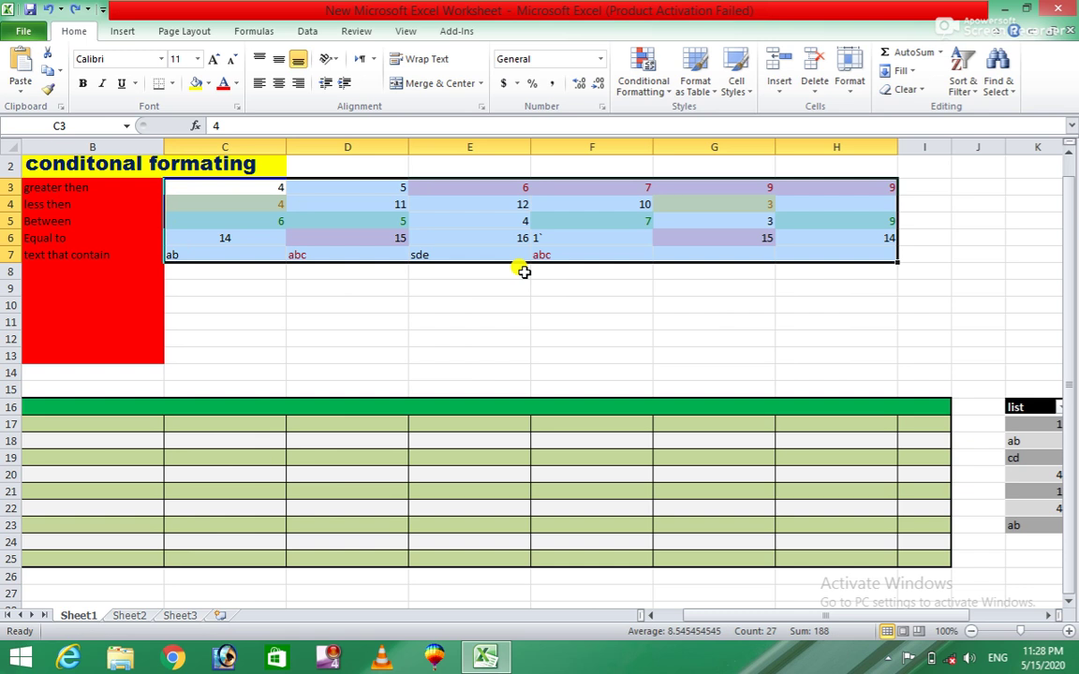
key(ctrl+y)
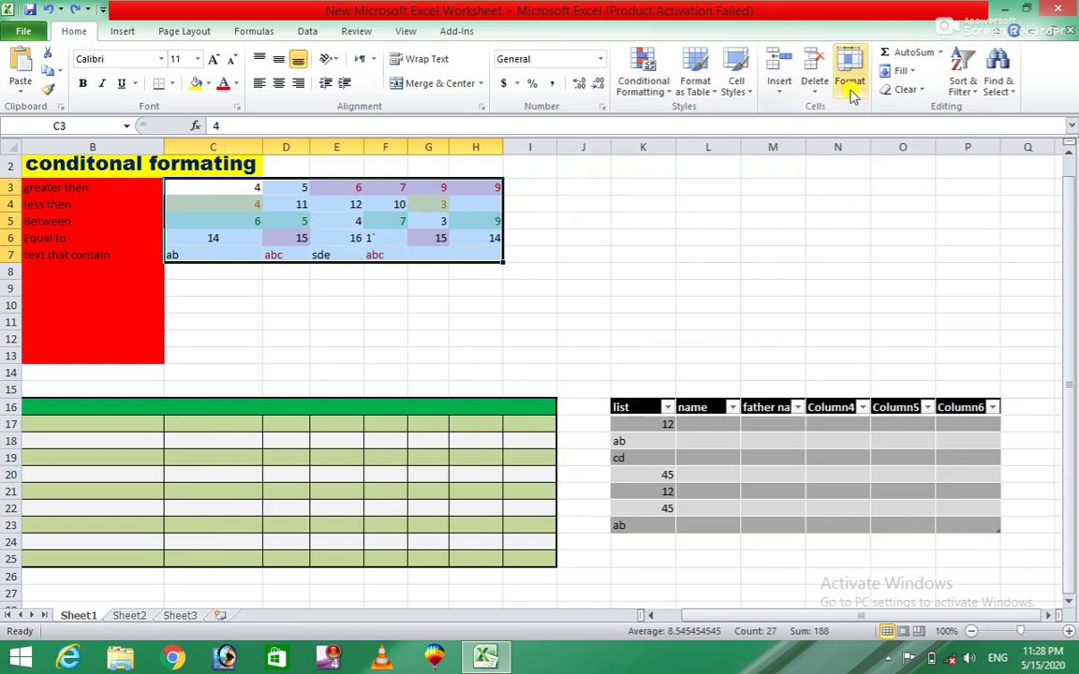
Try hiding rows 3–7 and then columns C–H, undoing each
click(854, 95)
mouse_move(895, 241)
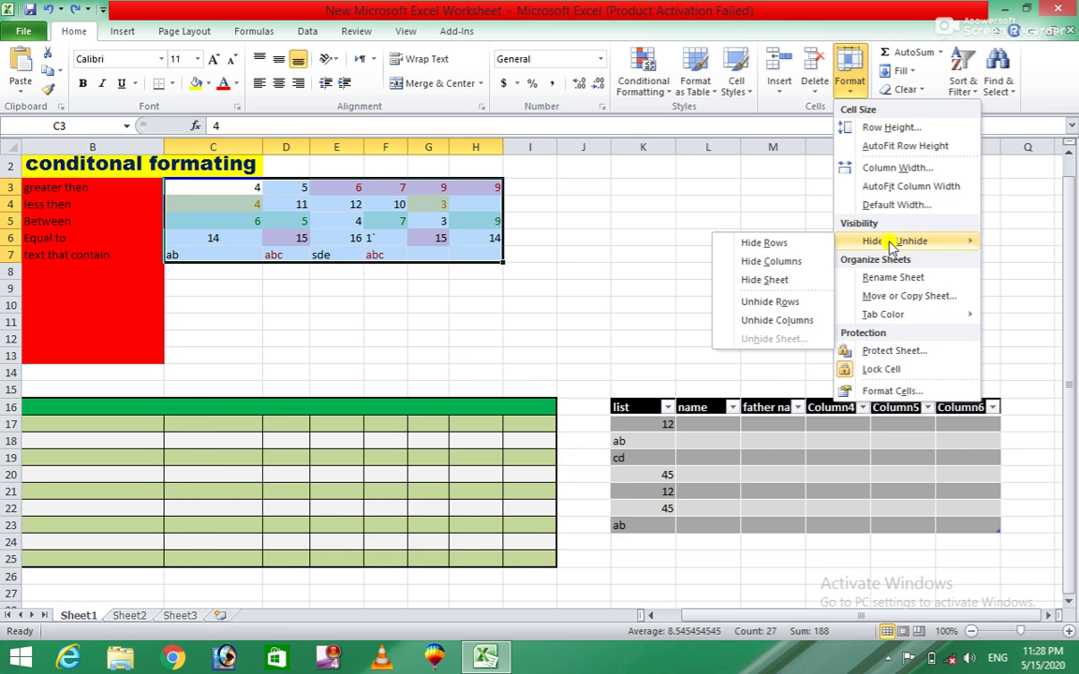
click(737, 243)
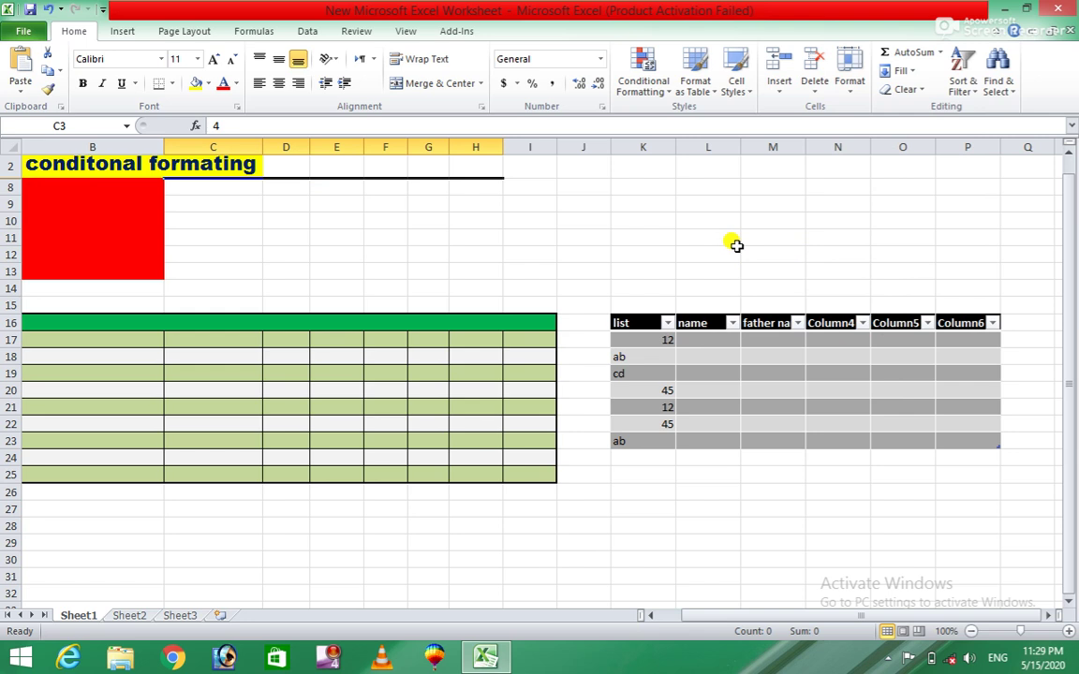
key(ctrl+z)
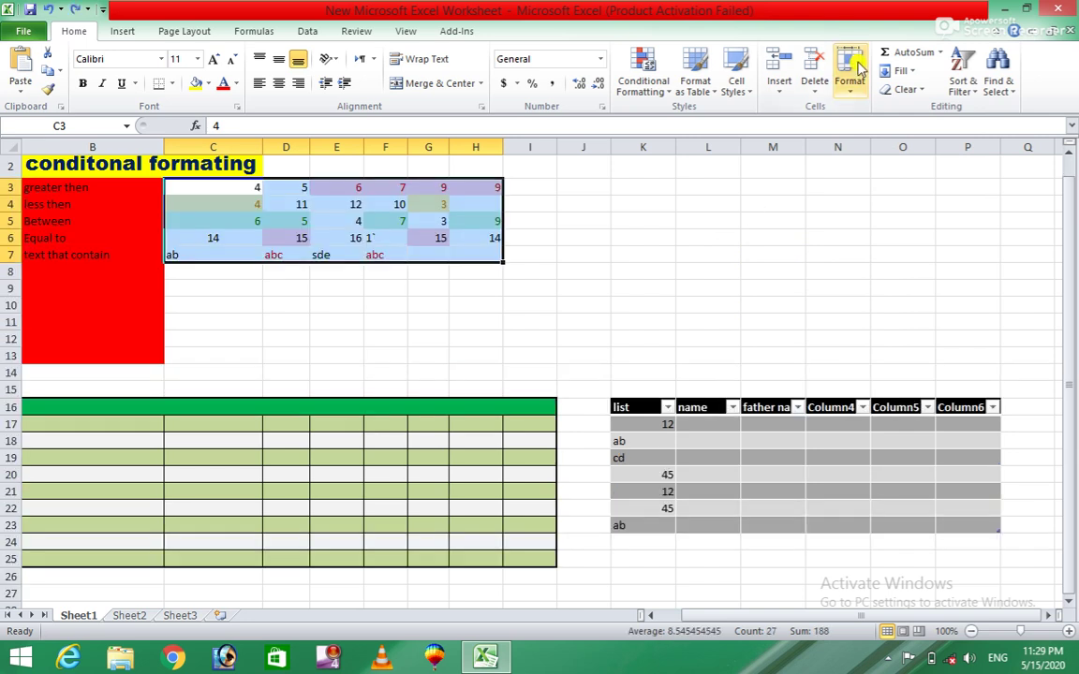
click(850, 79)
mouse_move(894, 240)
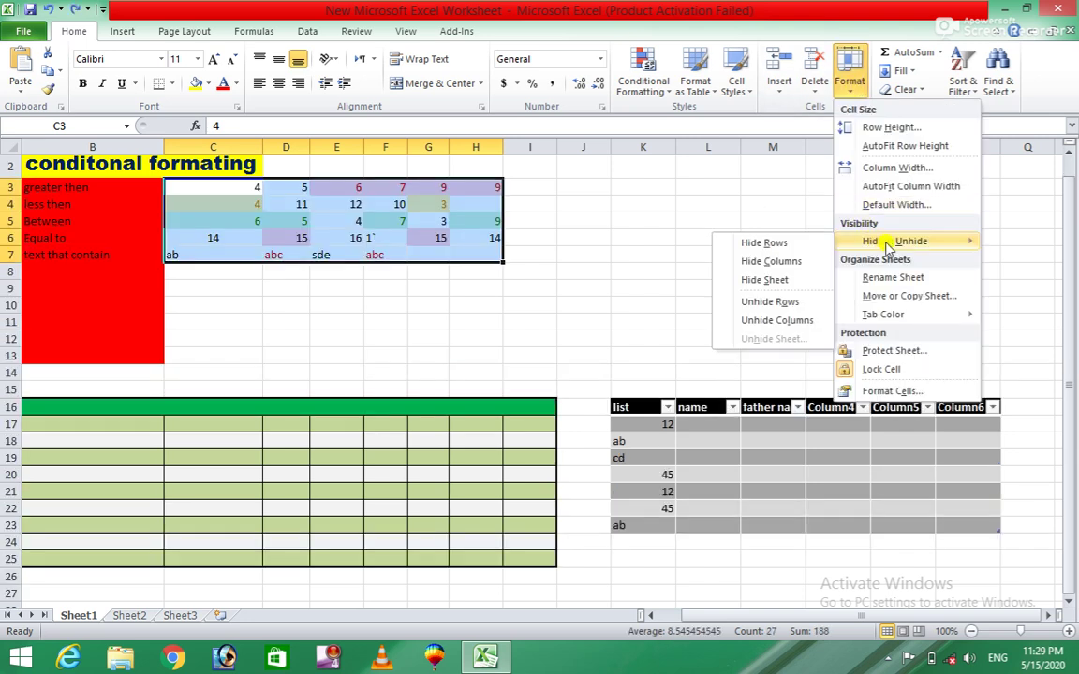
click(770, 263)
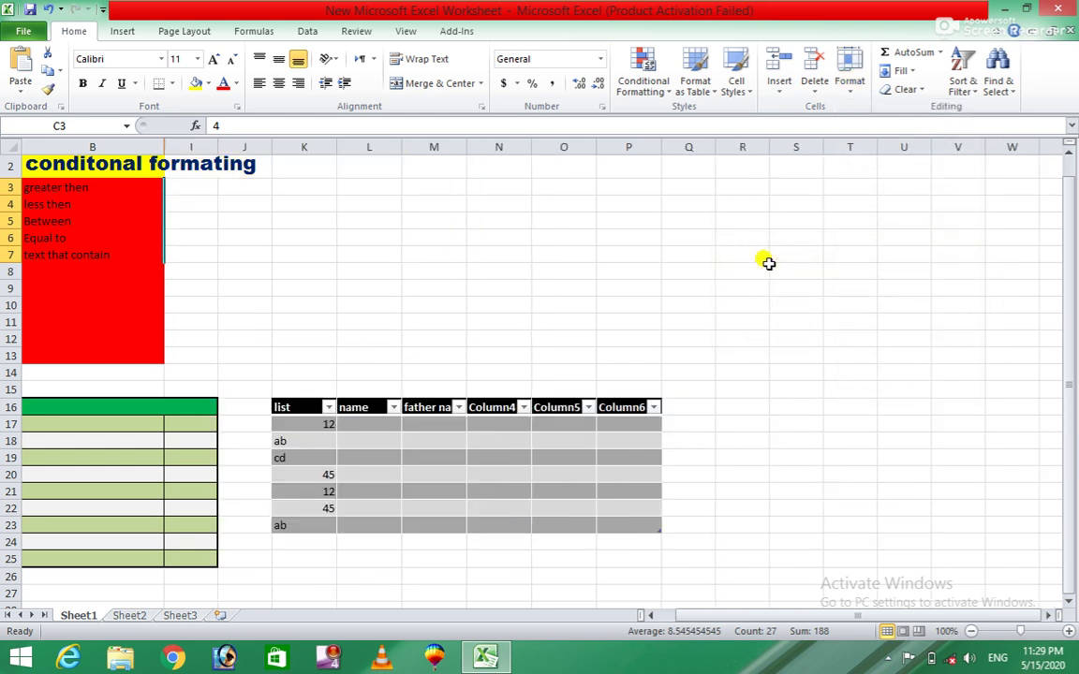
key(ctrl+z)
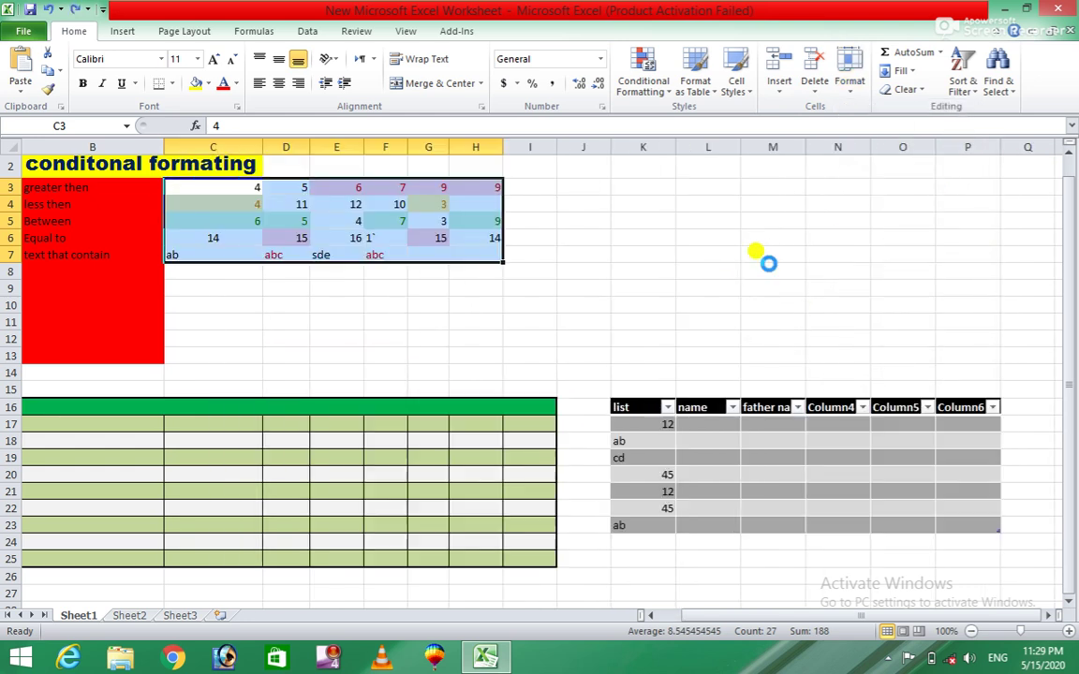
Unhide rows, then hide columns C–H and unhide them again
click(860, 93)
mouse_move(895, 241)
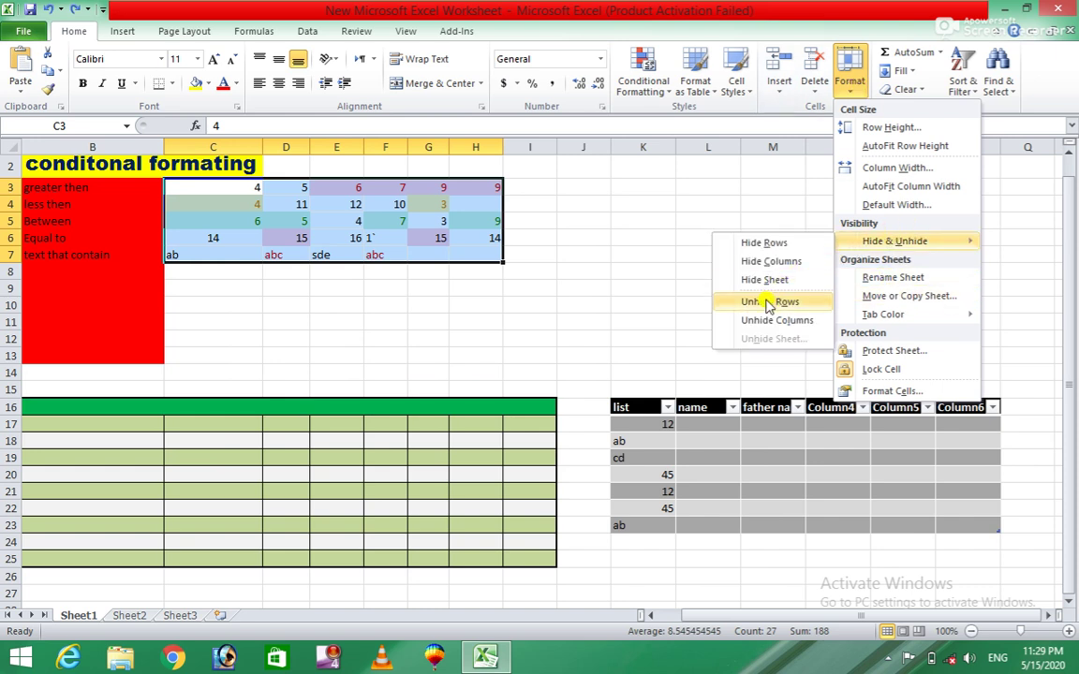
click(764, 302)
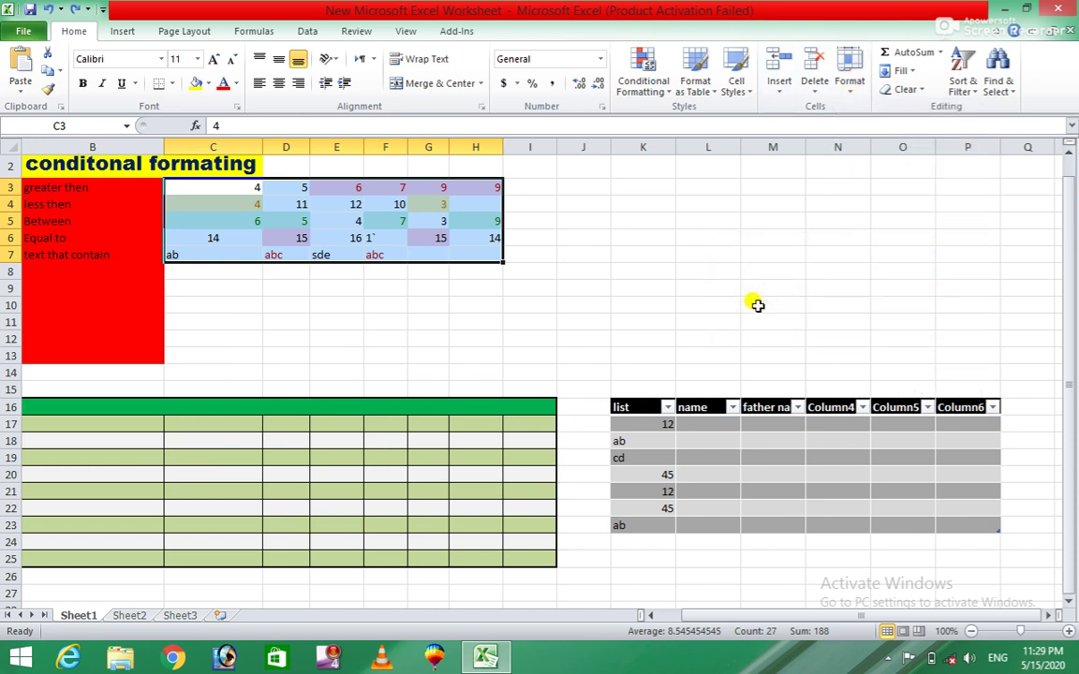
click(858, 93)
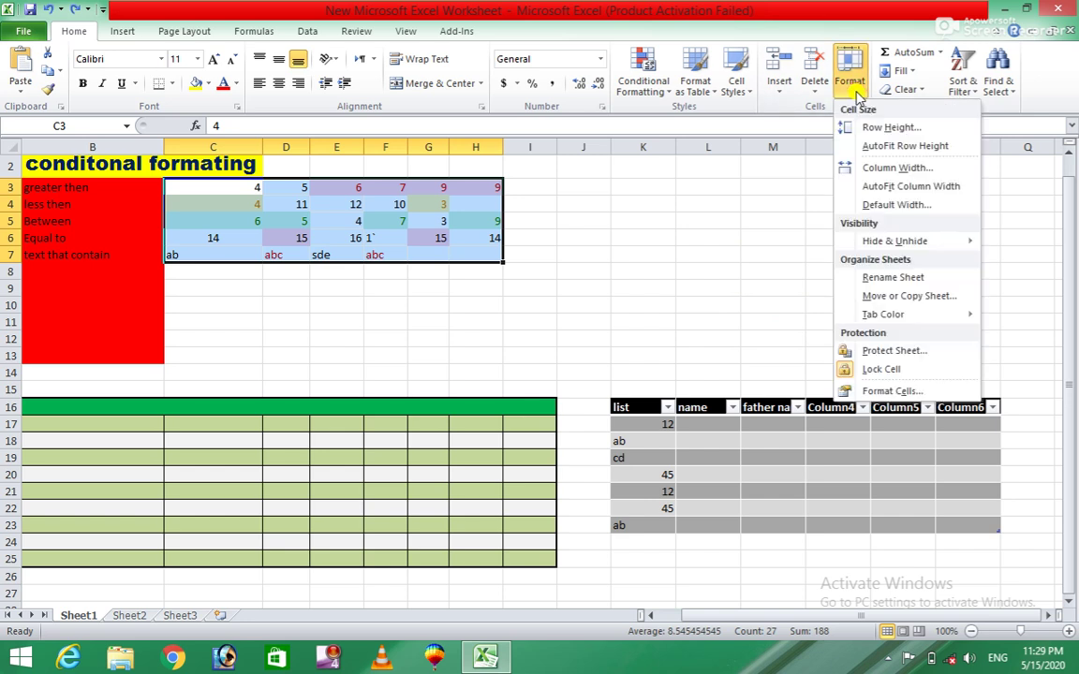
mouse_move(894, 241)
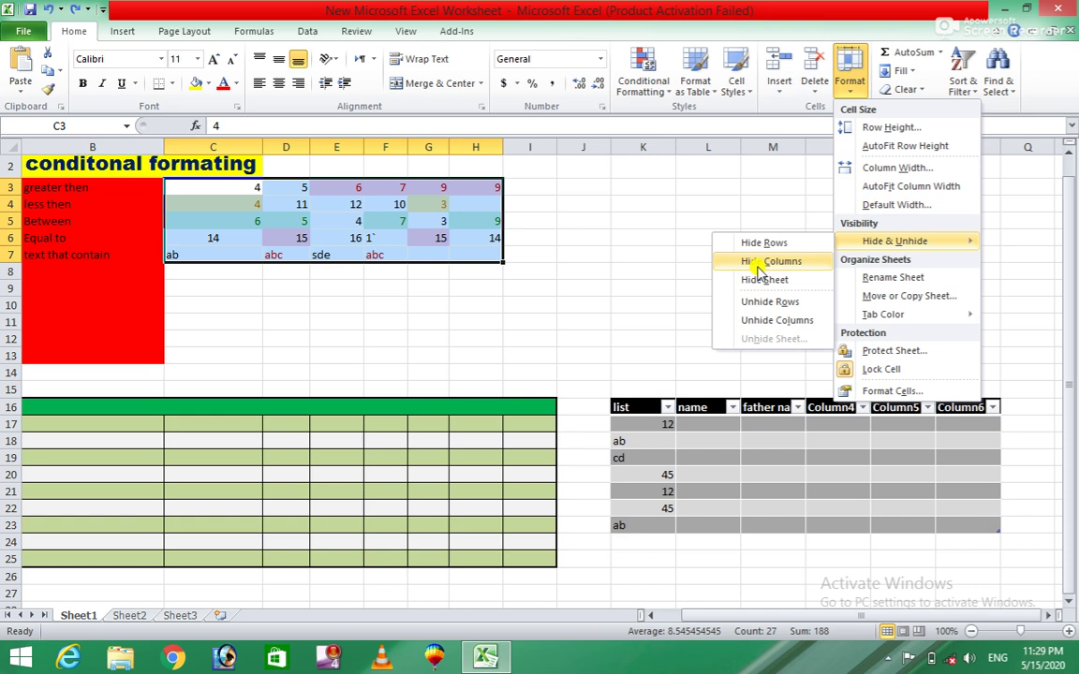
click(758, 267)
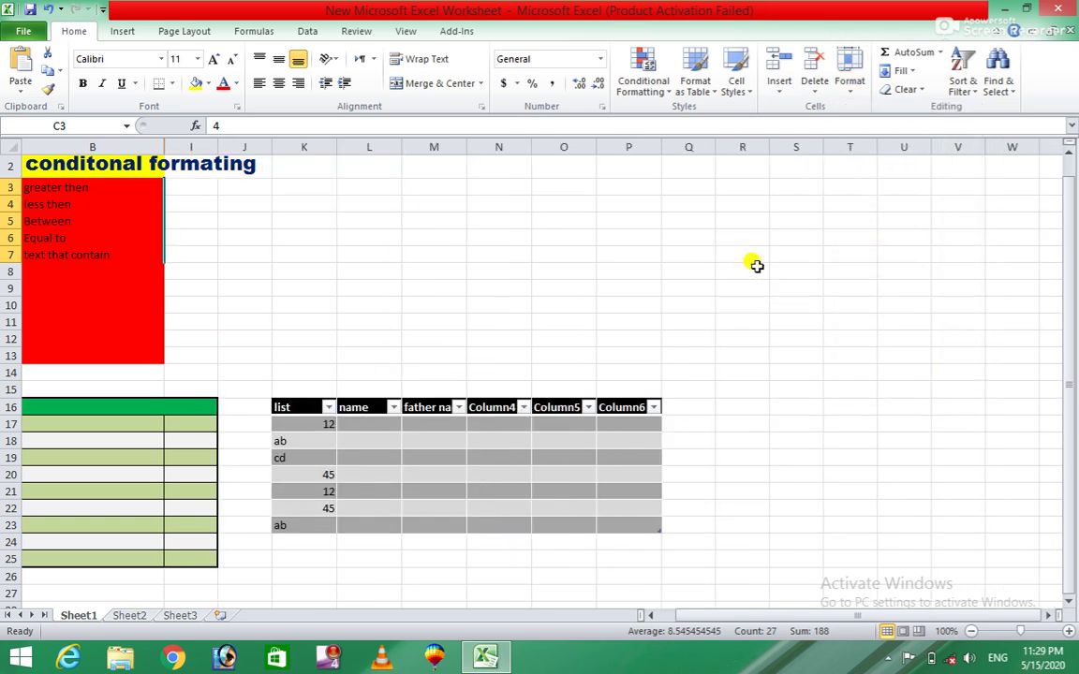
click(848, 89)
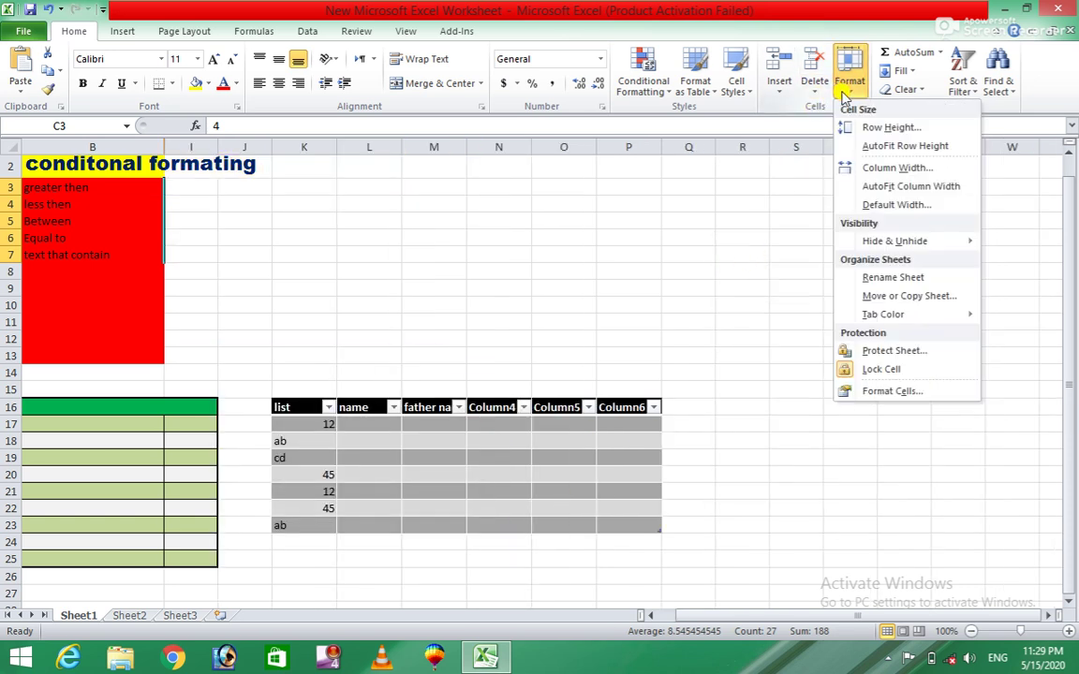
mouse_move(895, 241)
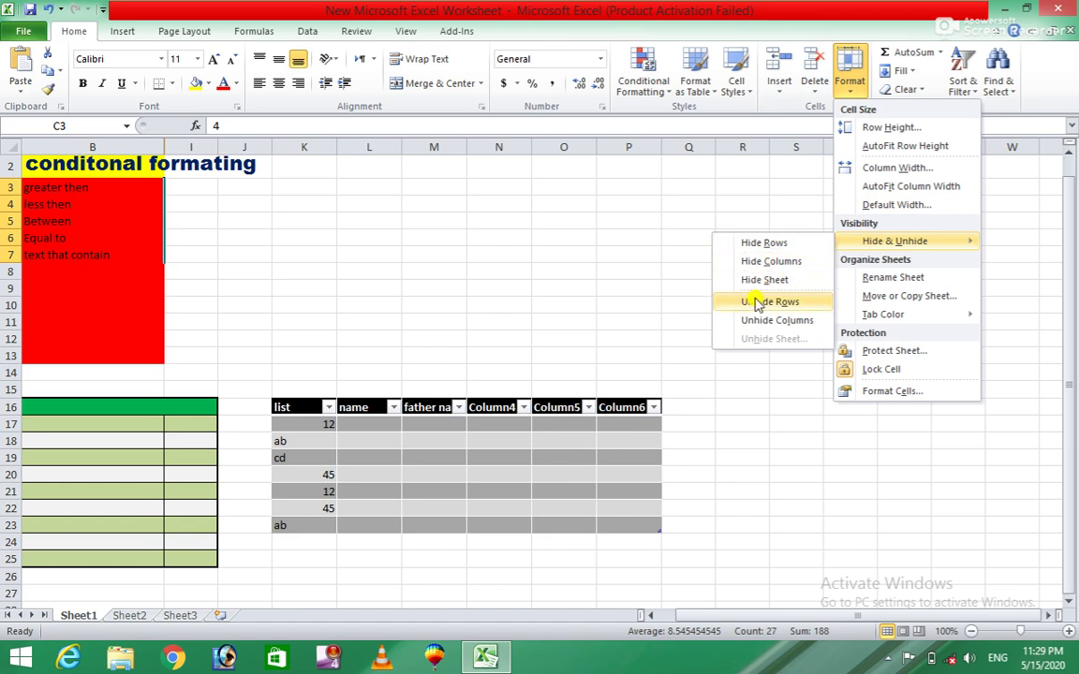
click(752, 320)
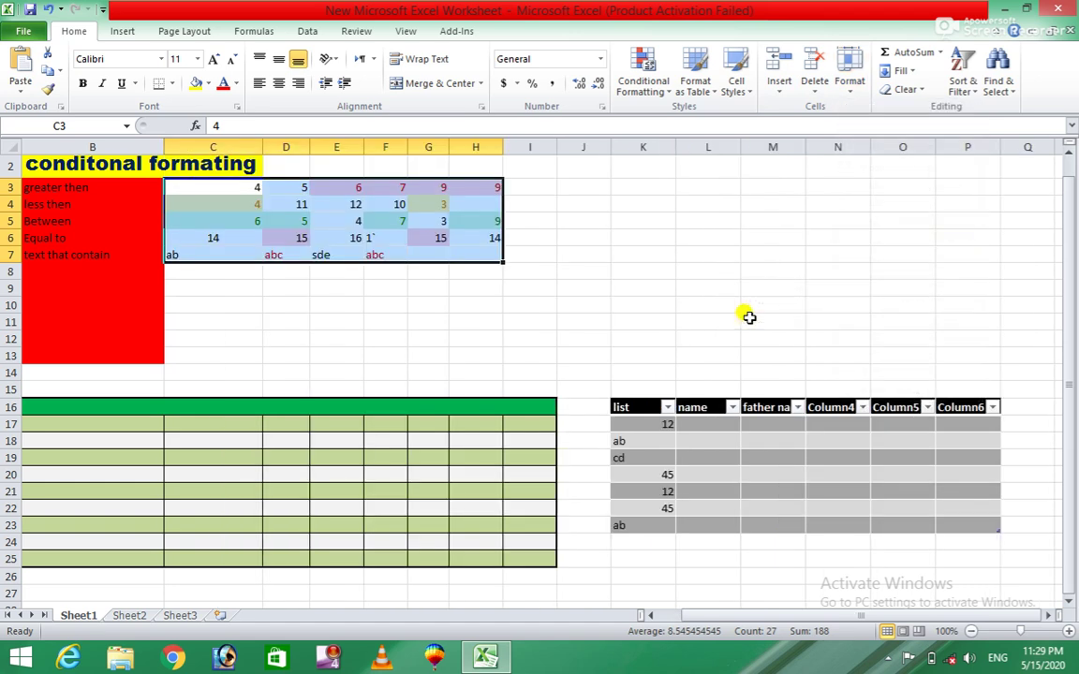
click(849, 84)
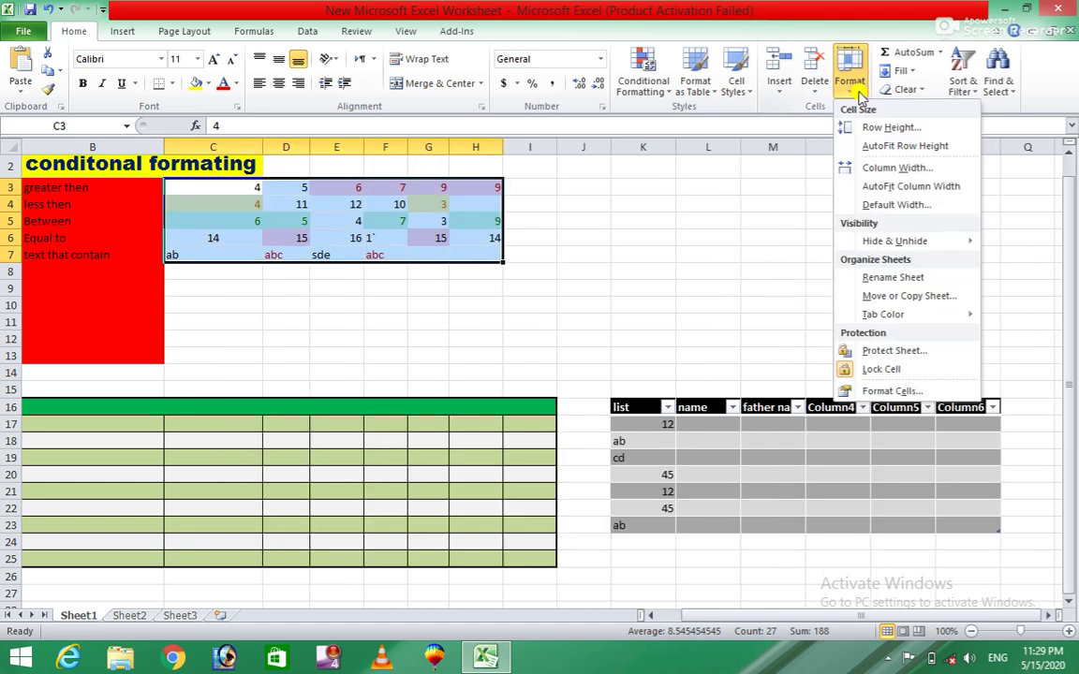
Rename the Sheet1 tab to 'class ist', fixing a typo along the way
click(871, 278)
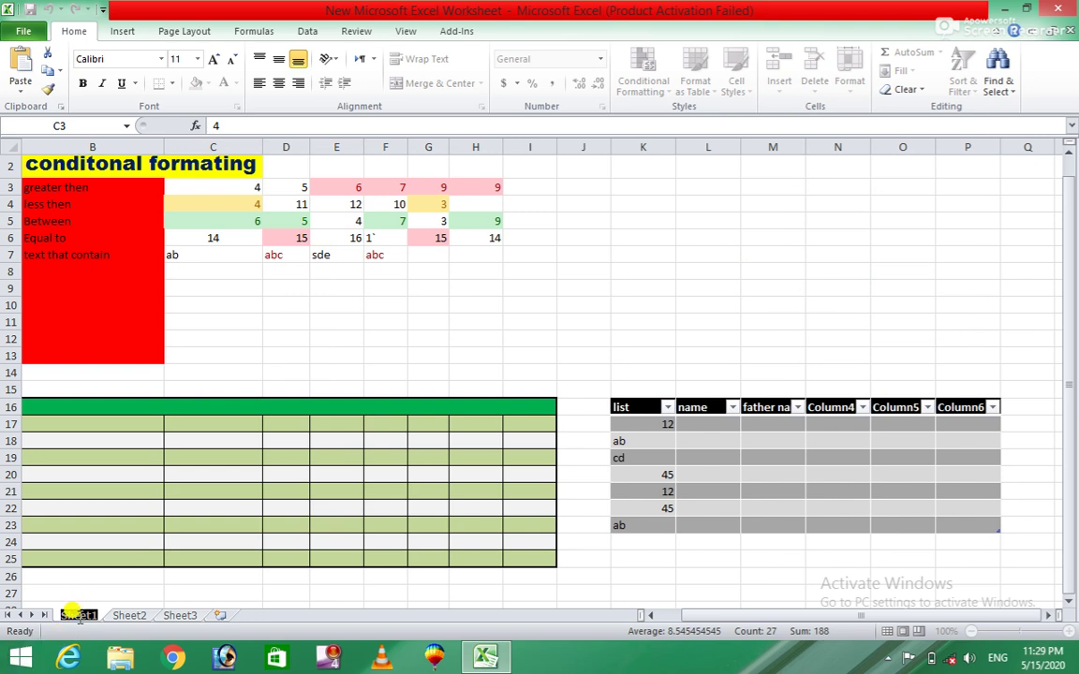
text(class)
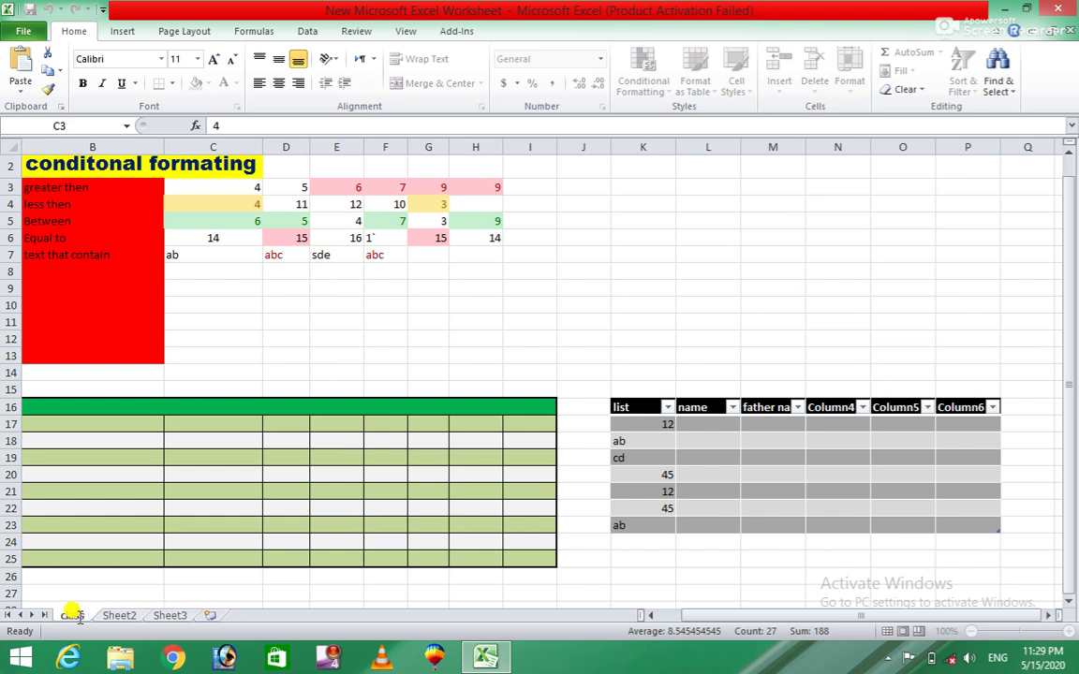
text( 2n)
key(BackSpace)
key(BackSpace)
text(ist)
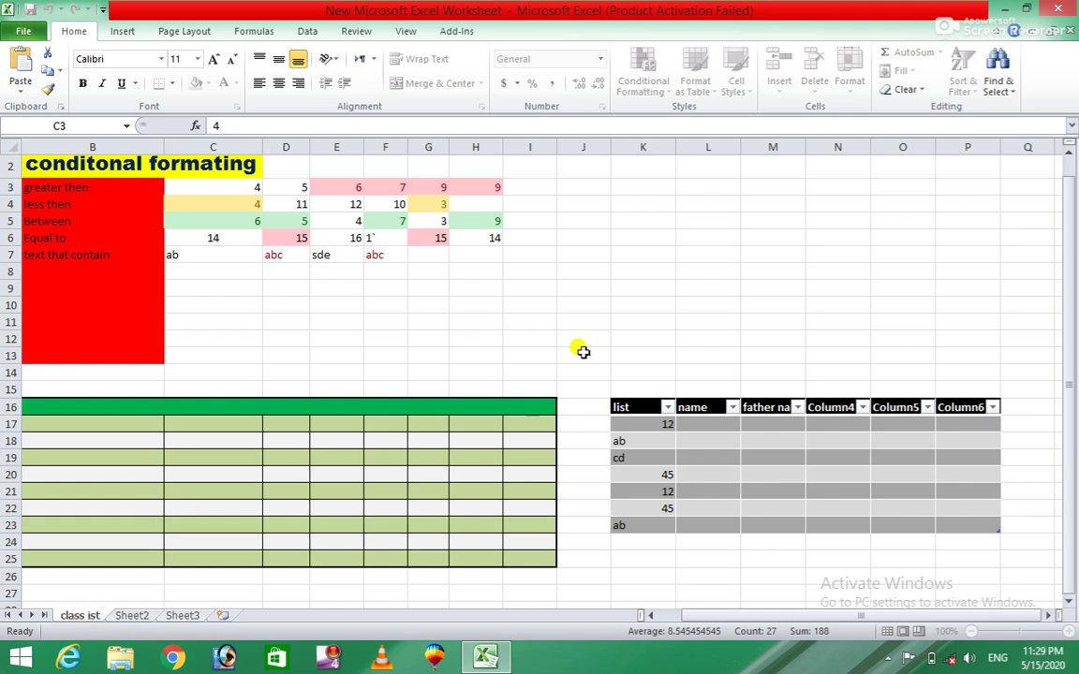
click(579, 353)
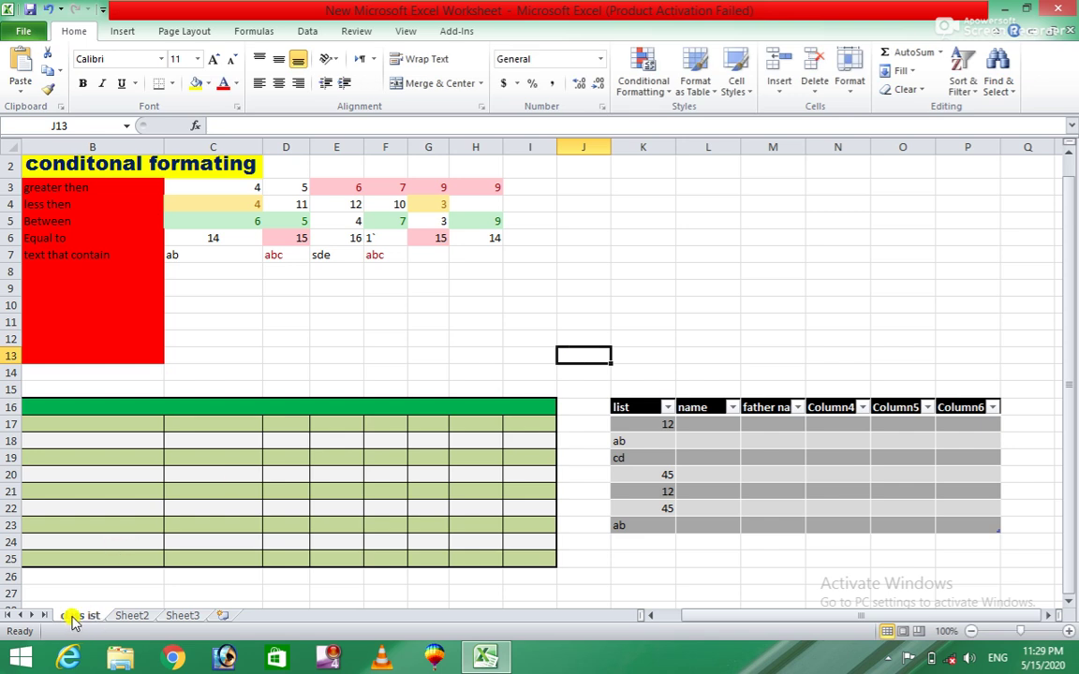
drag(438, 234, 831, 72)
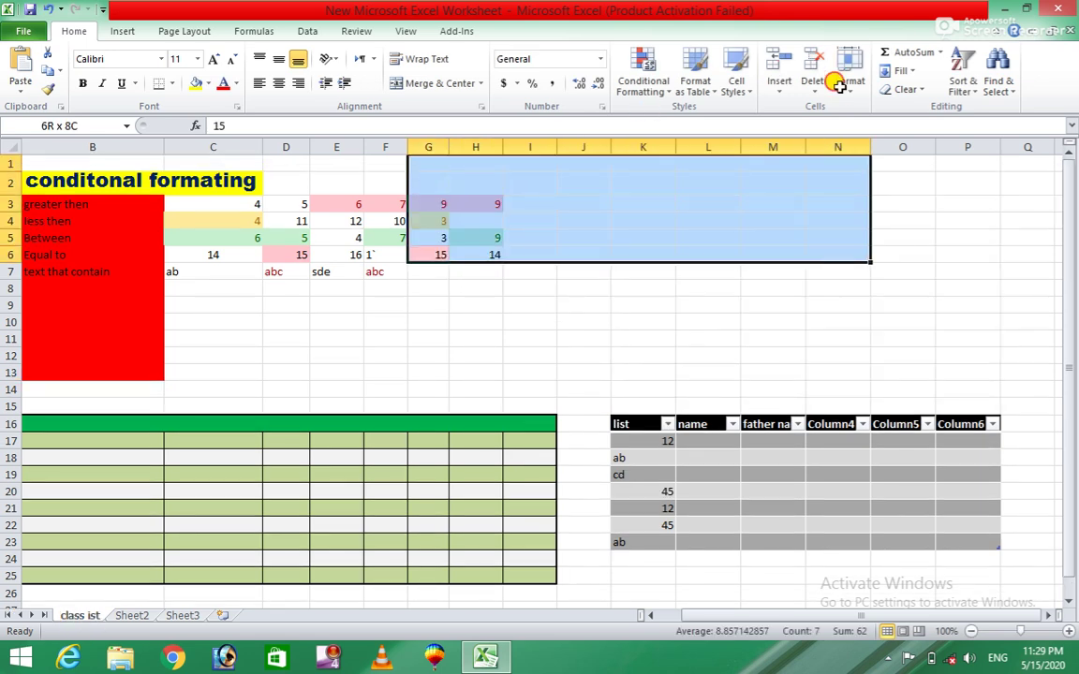
click(500, 234)
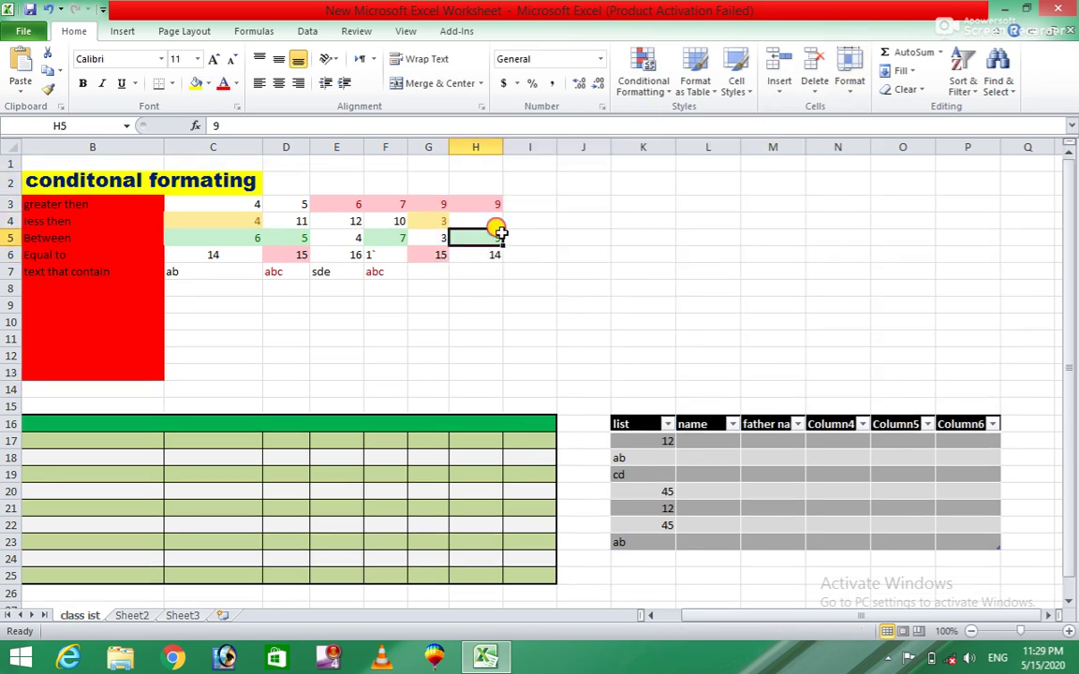
click(848, 93)
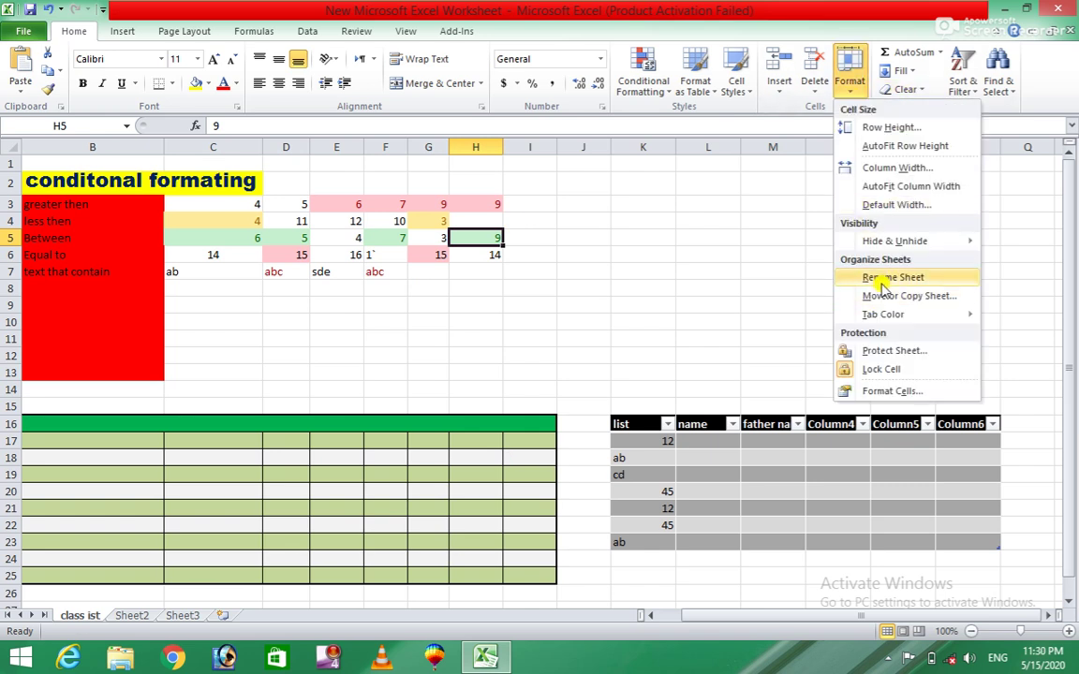
click(140, 616)
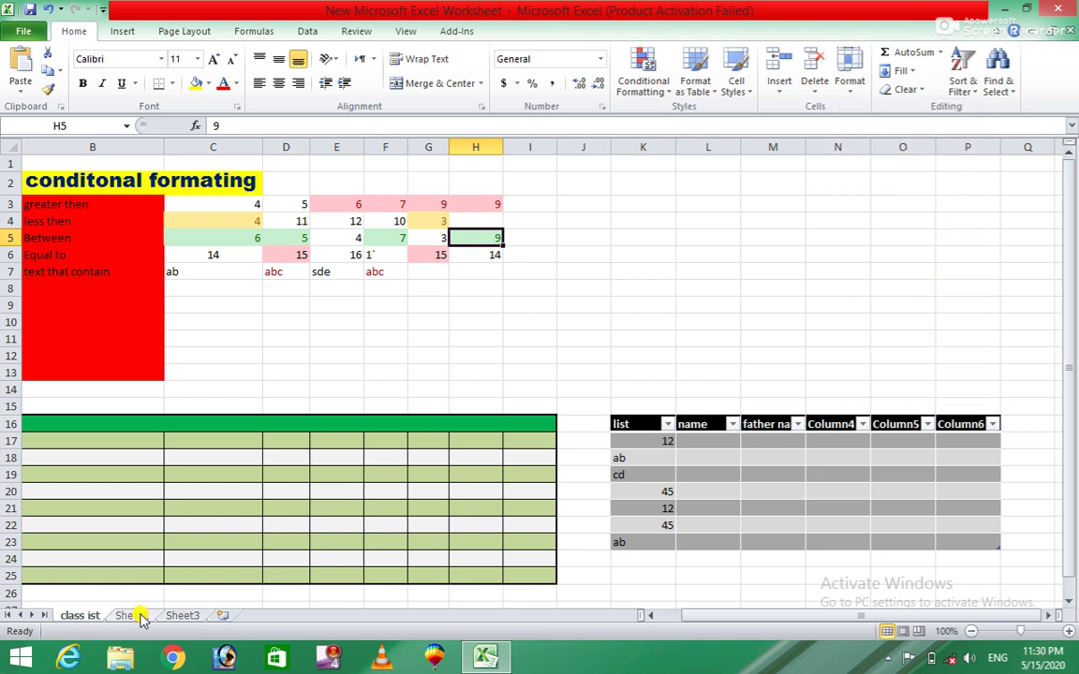
click(851, 89)
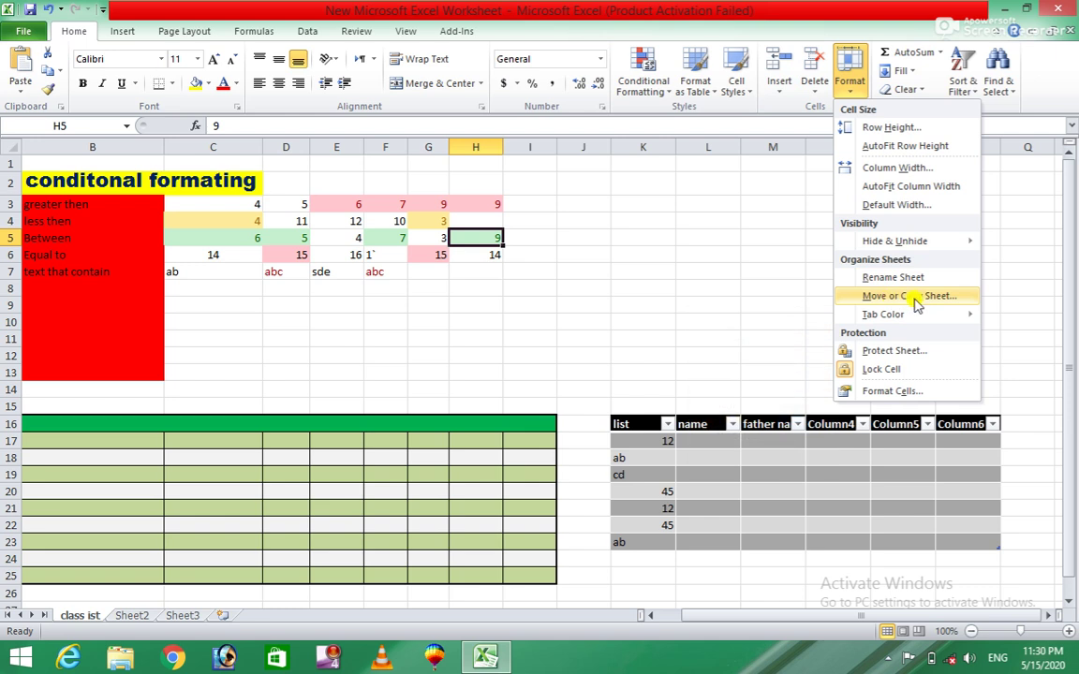
click(915, 302)
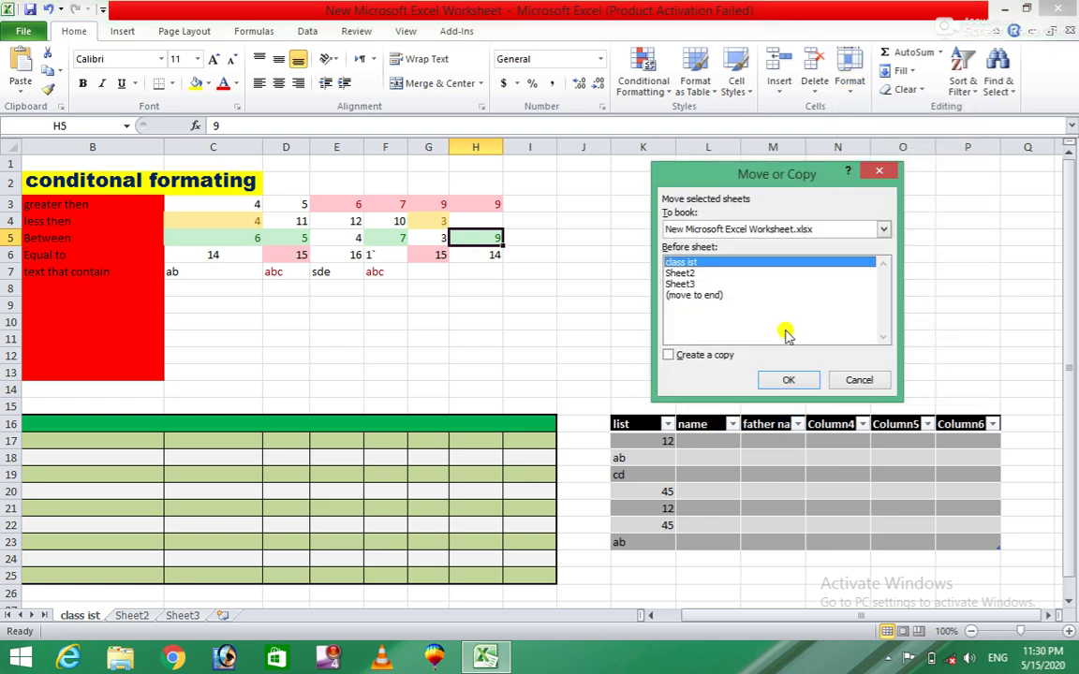
click(787, 384)
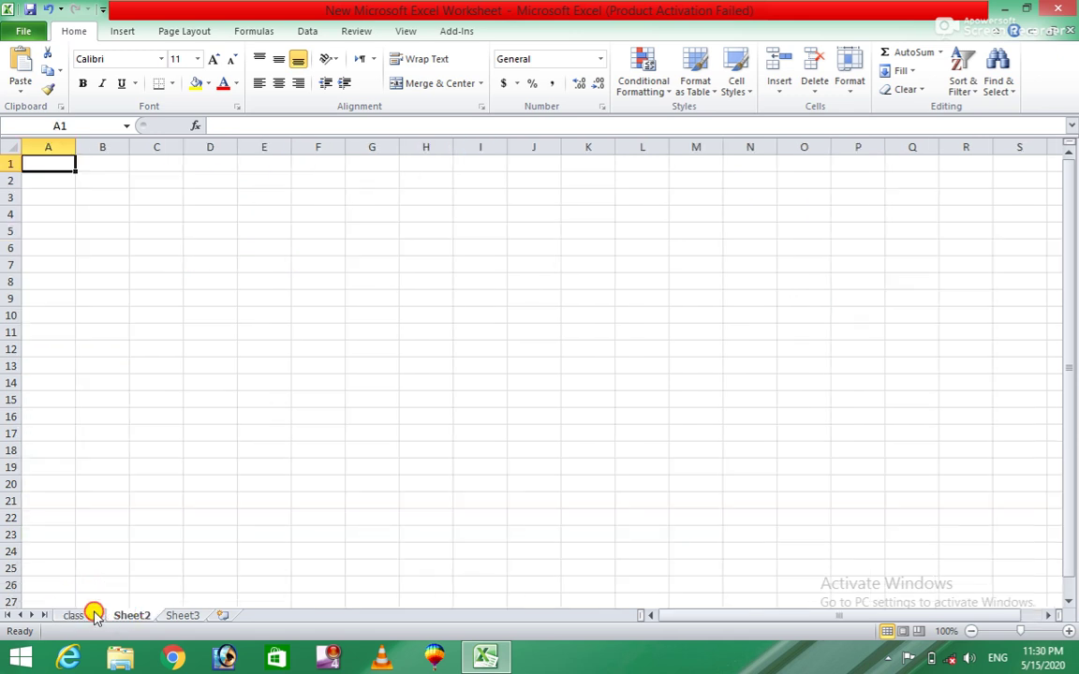
drag(130, 619, 71, 618)
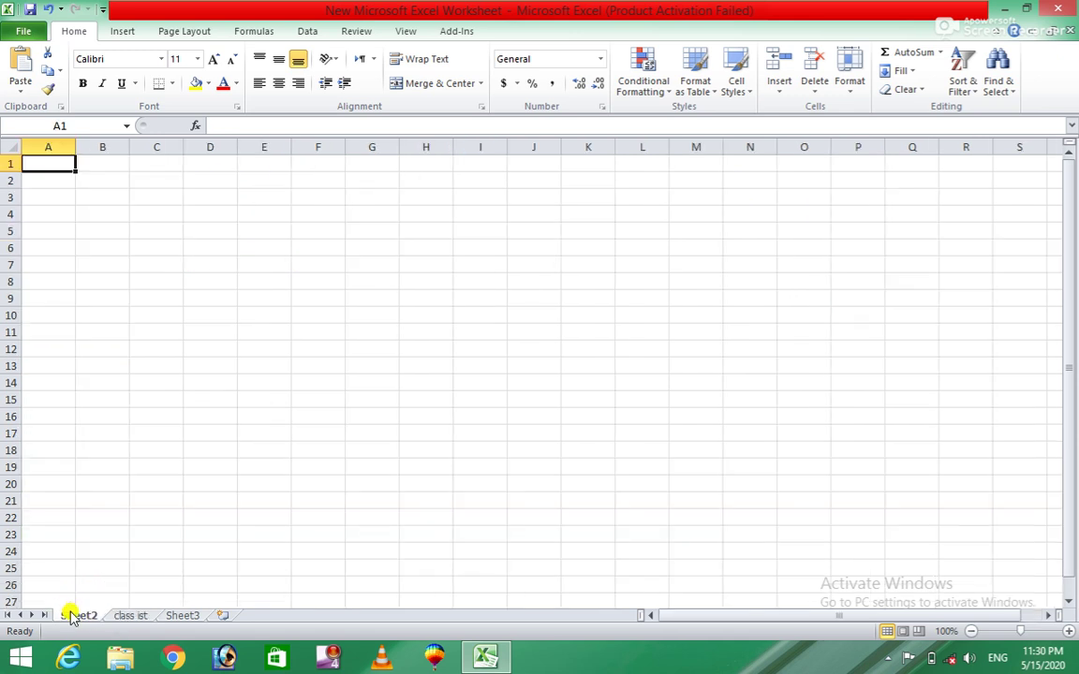
drag(131, 619, 84, 616)
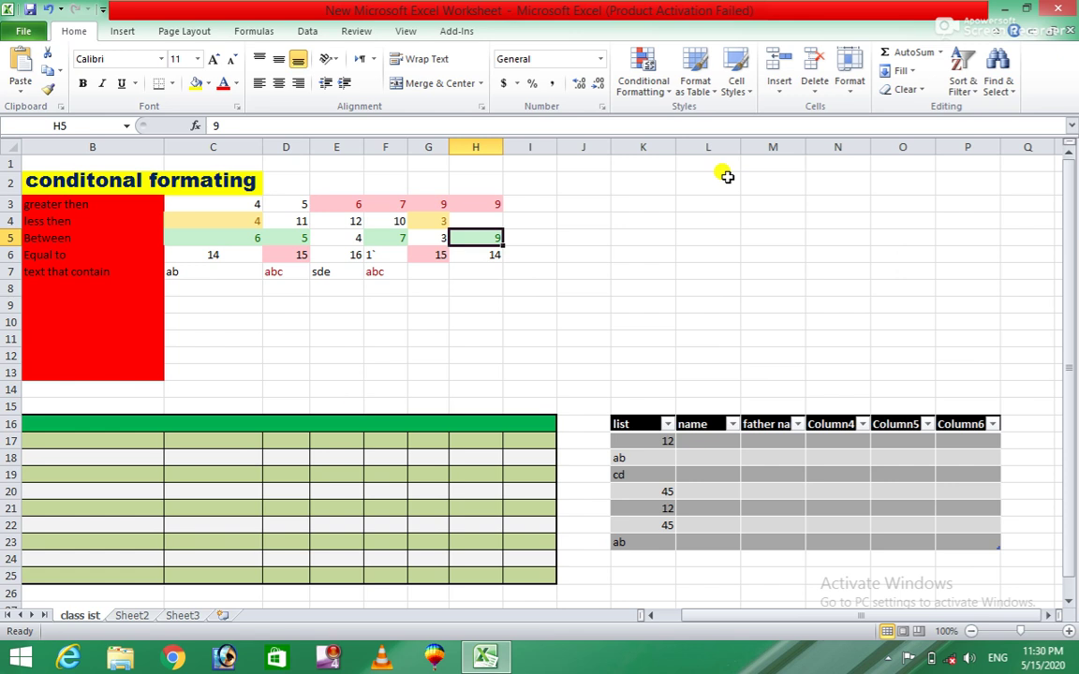
Colour the class ist tab with a theme colour, then switch it to a standard colour
click(850, 89)
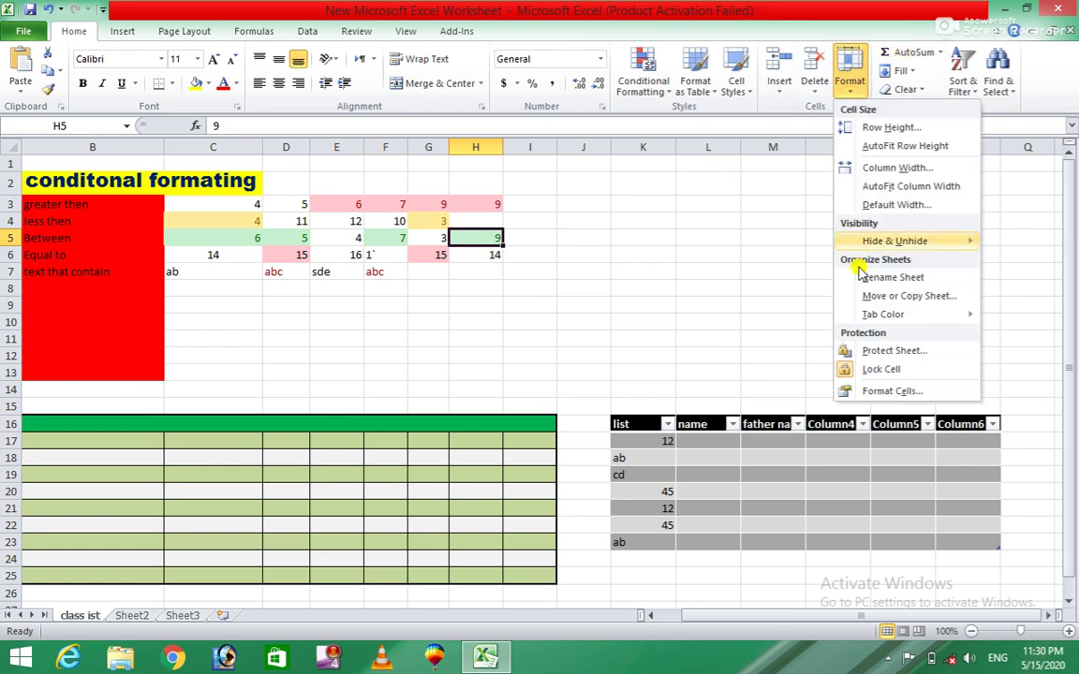
mouse_move(883, 315)
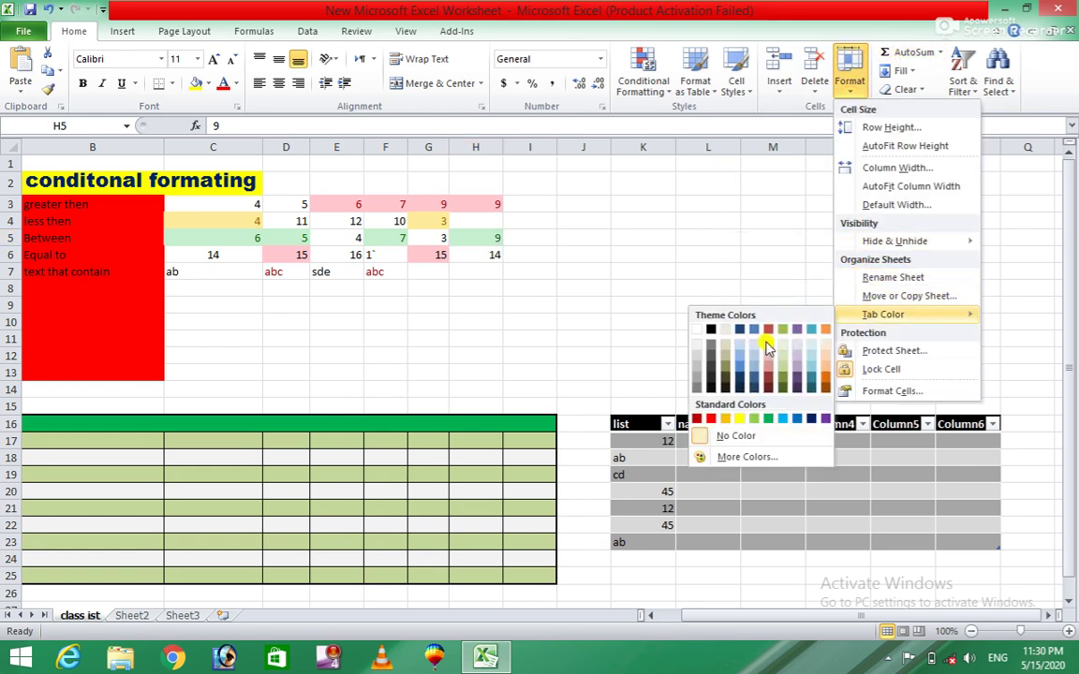
click(742, 332)
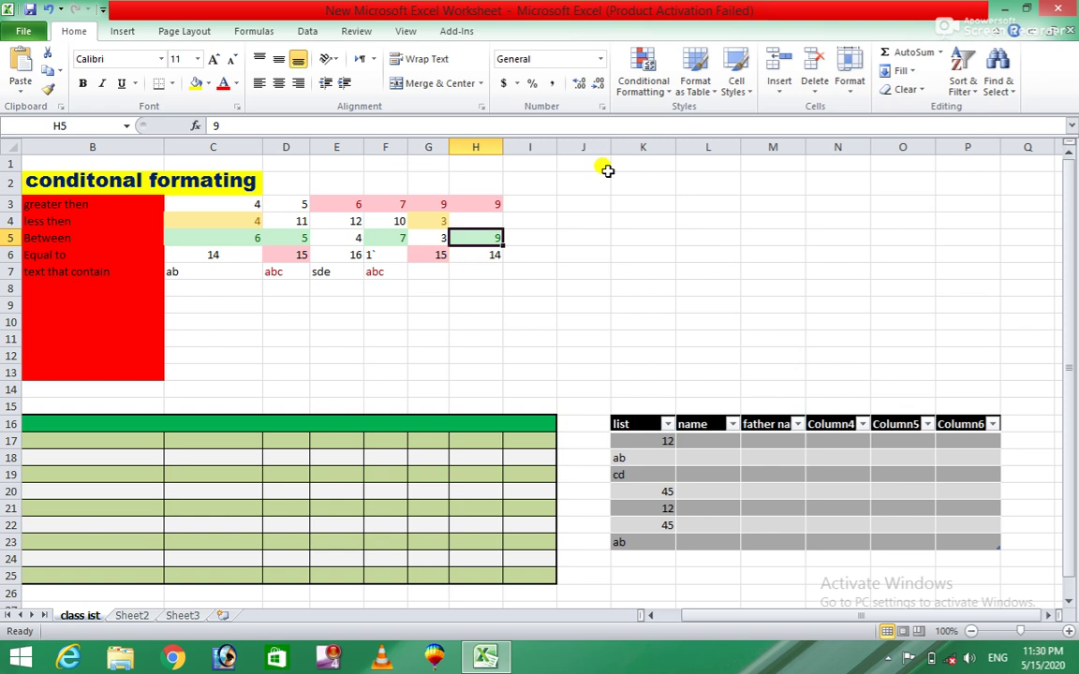
click(852, 84)
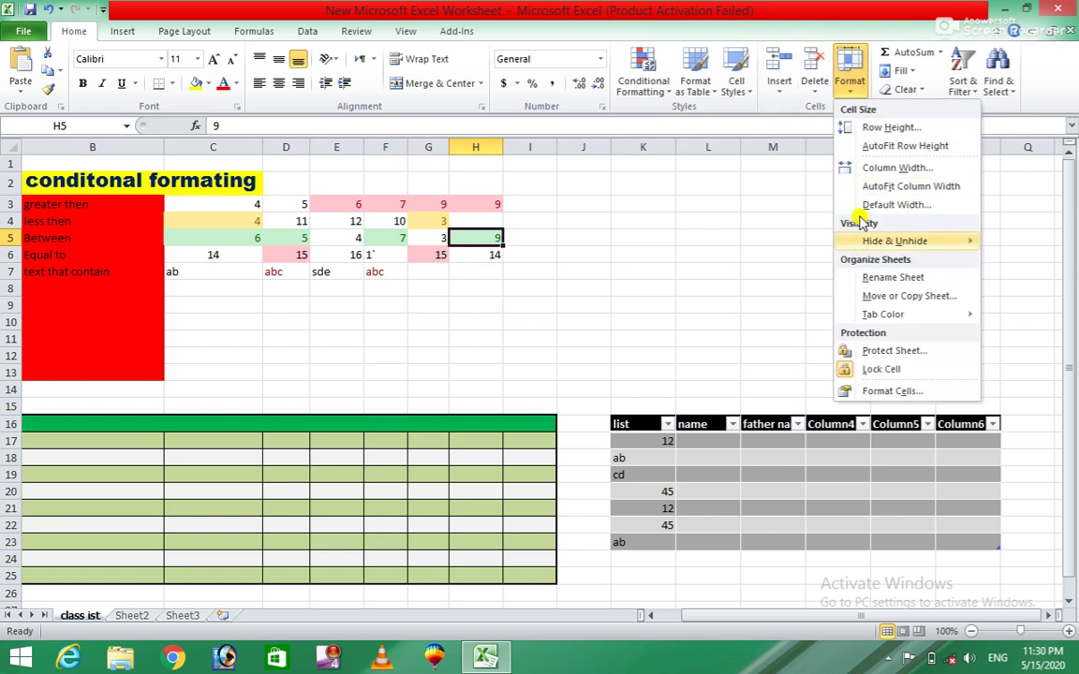
mouse_move(883, 314)
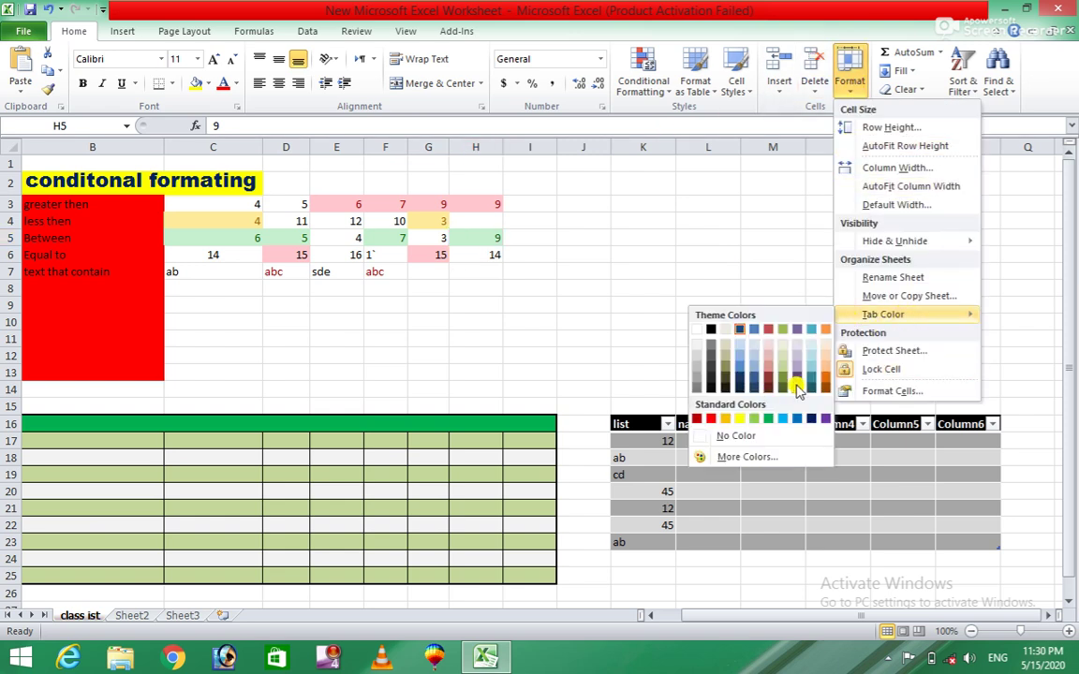
click(741, 419)
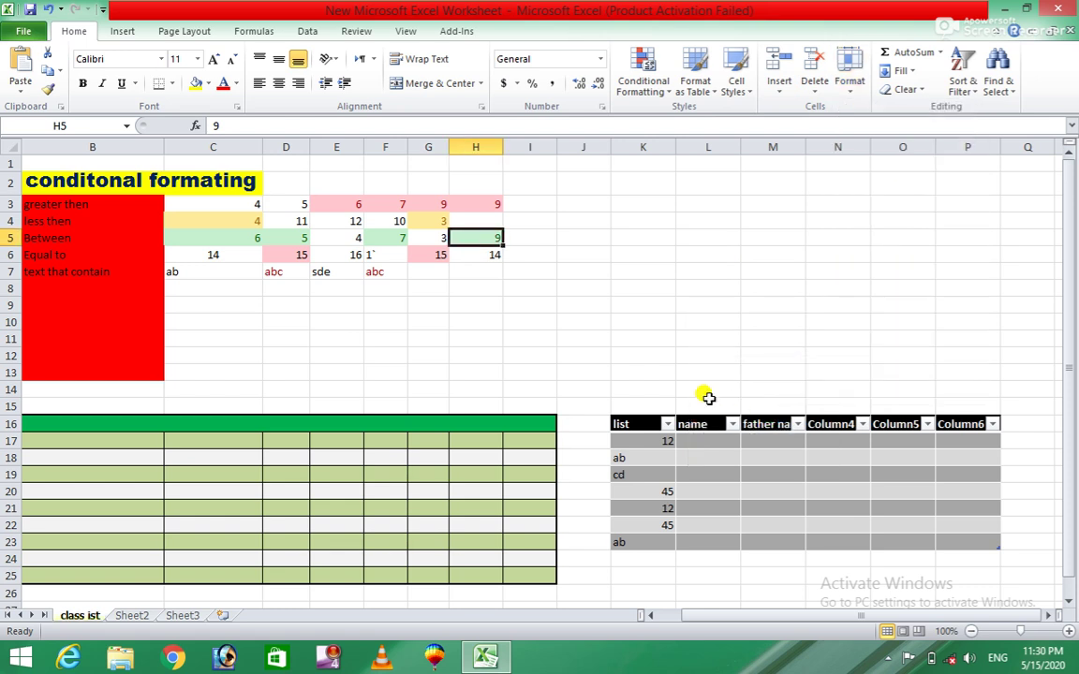
click(515, 272)
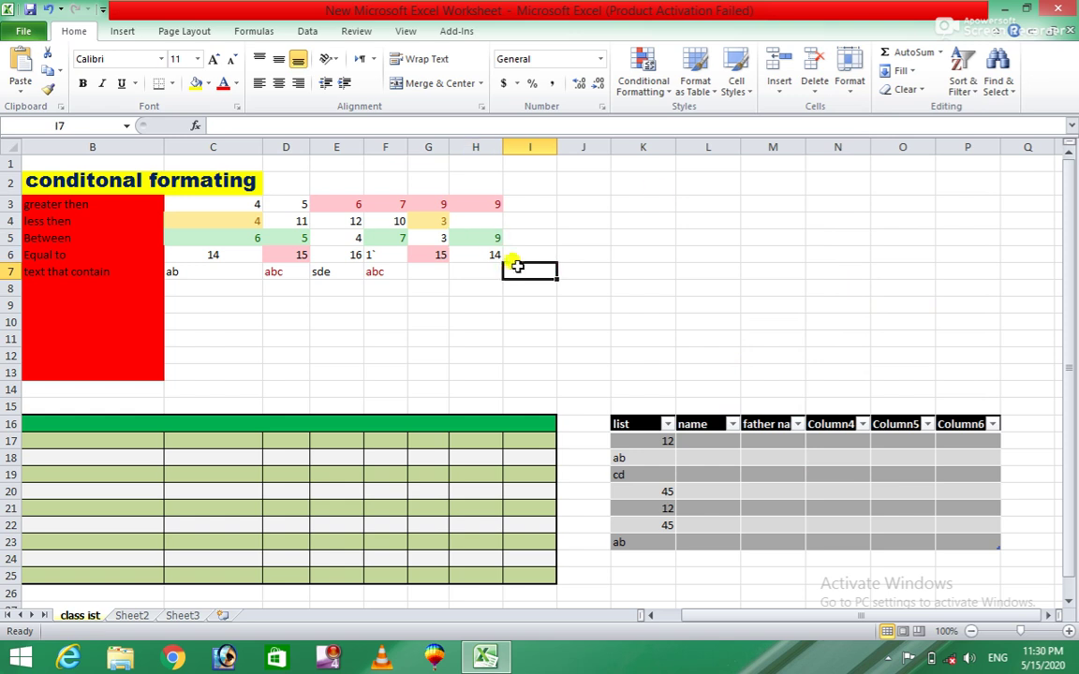
click(851, 83)
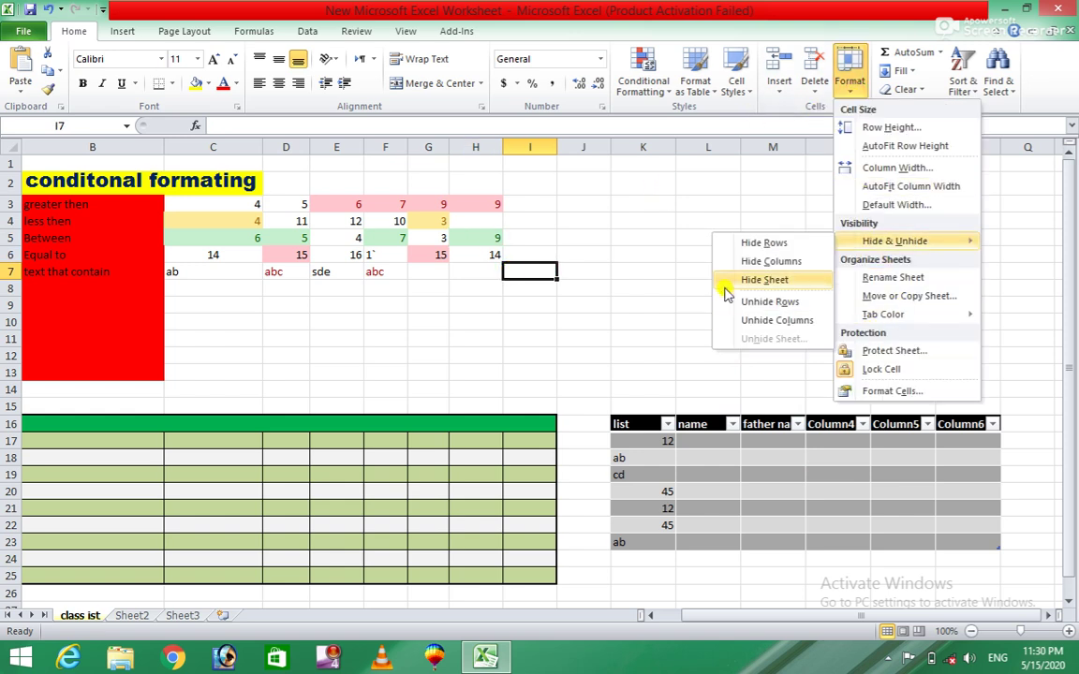
click(613, 247)
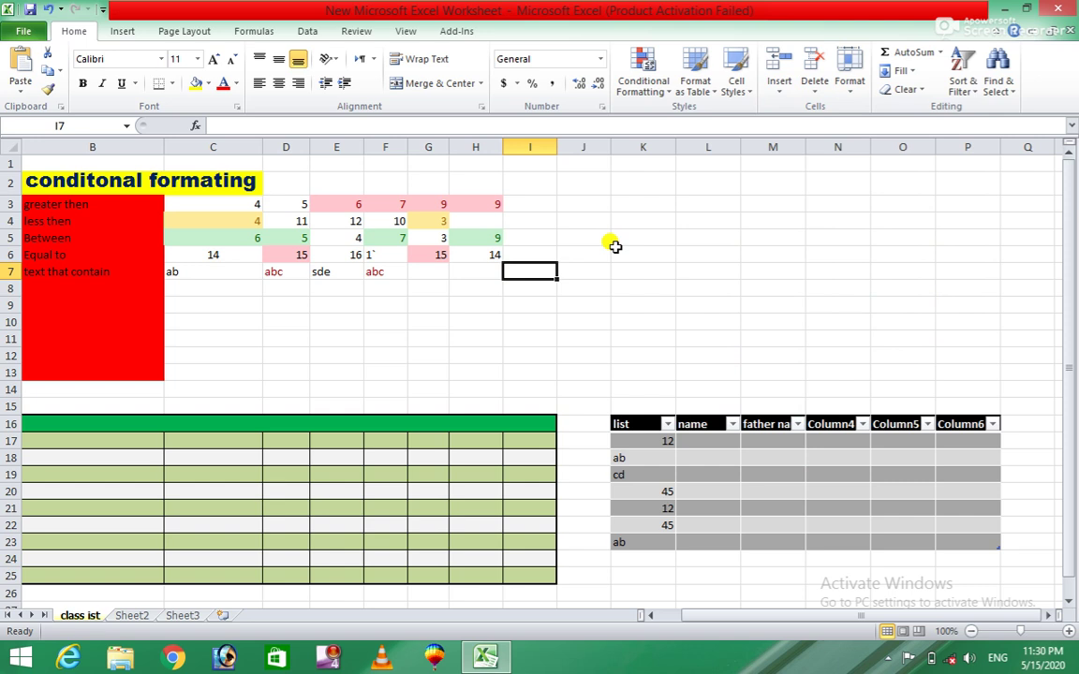